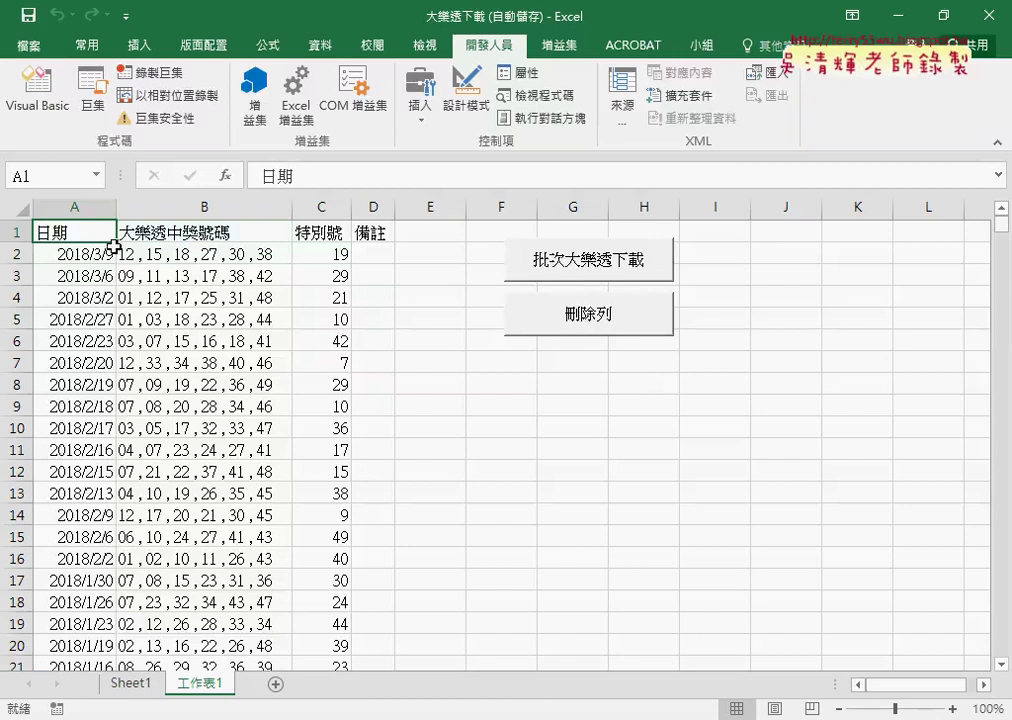
# Clear the lottery table from A1 across and down, deleting its linked query too.
pyautogui.hotkey('ctrl', 'shift', 'Right')
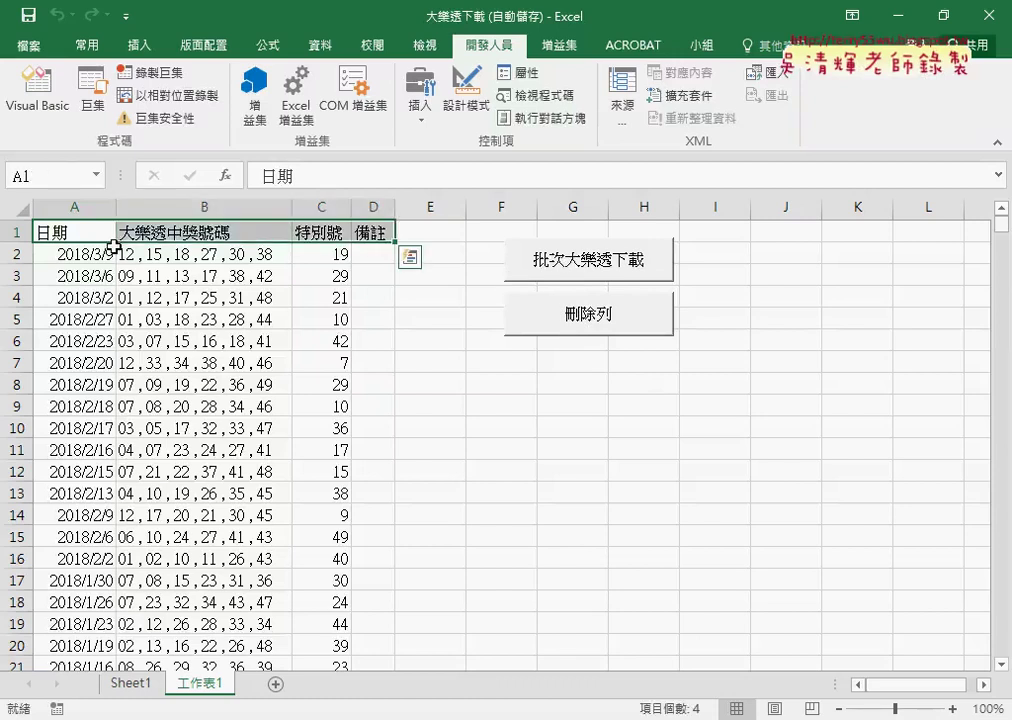
pyautogui.hotkey('ctrl', 'shift', 'Down')
pyautogui.press('Delete')
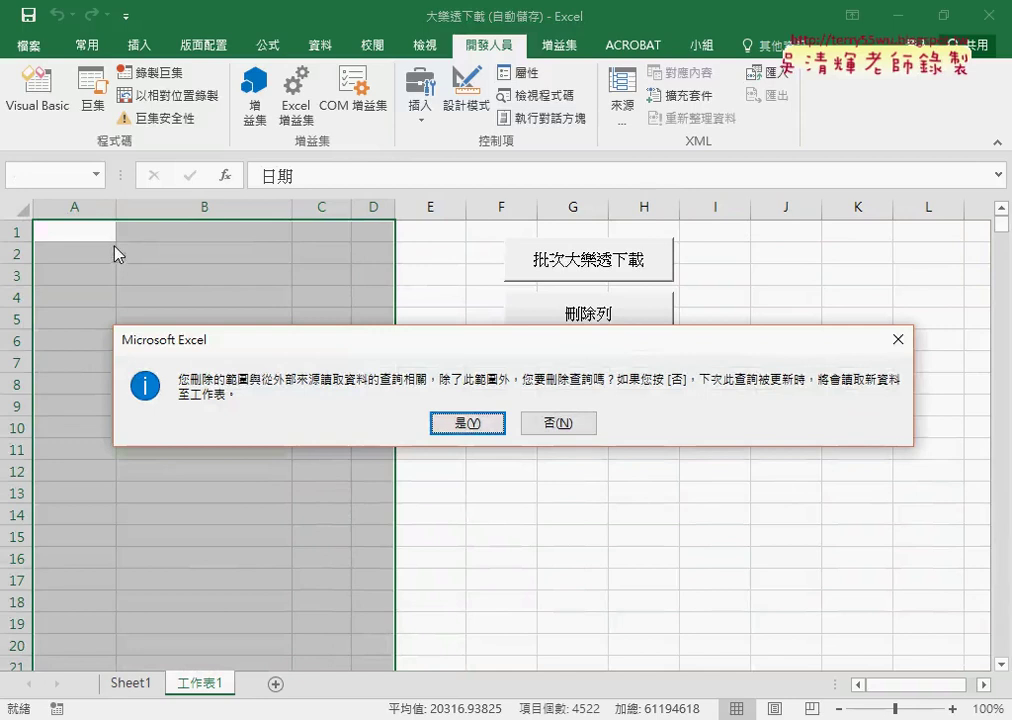
pyautogui.click(467, 424)
# Rerun the 批次大樂透下載 macro to download the lottery results again.
pyautogui.click(476, 362)
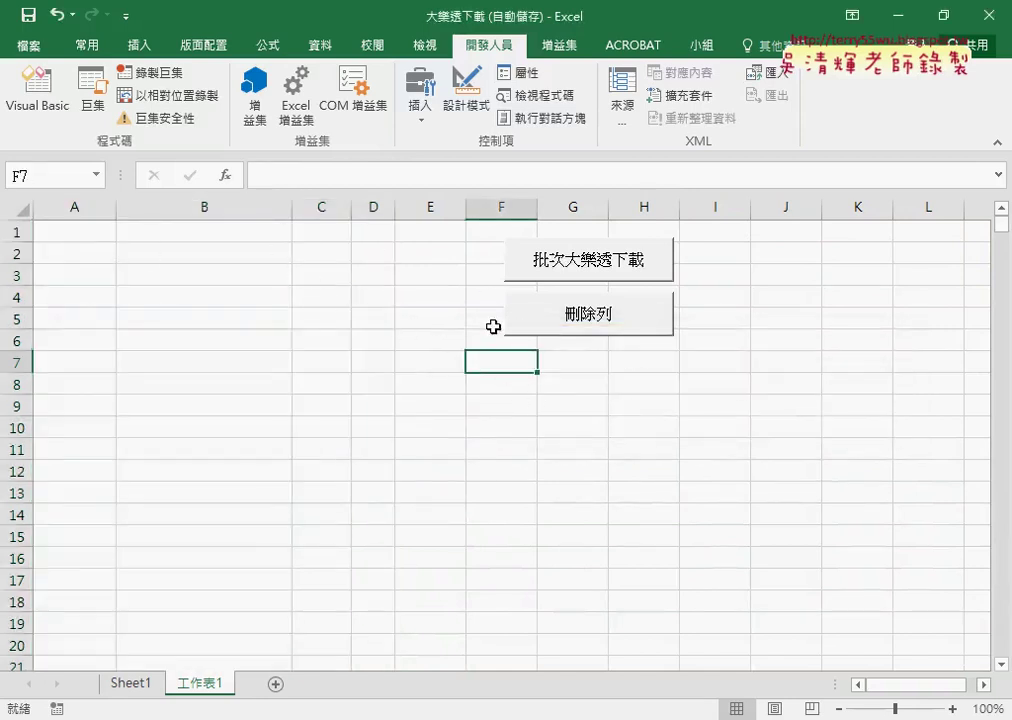
pyautogui.click(664, 422)
pyautogui.click(591, 274)
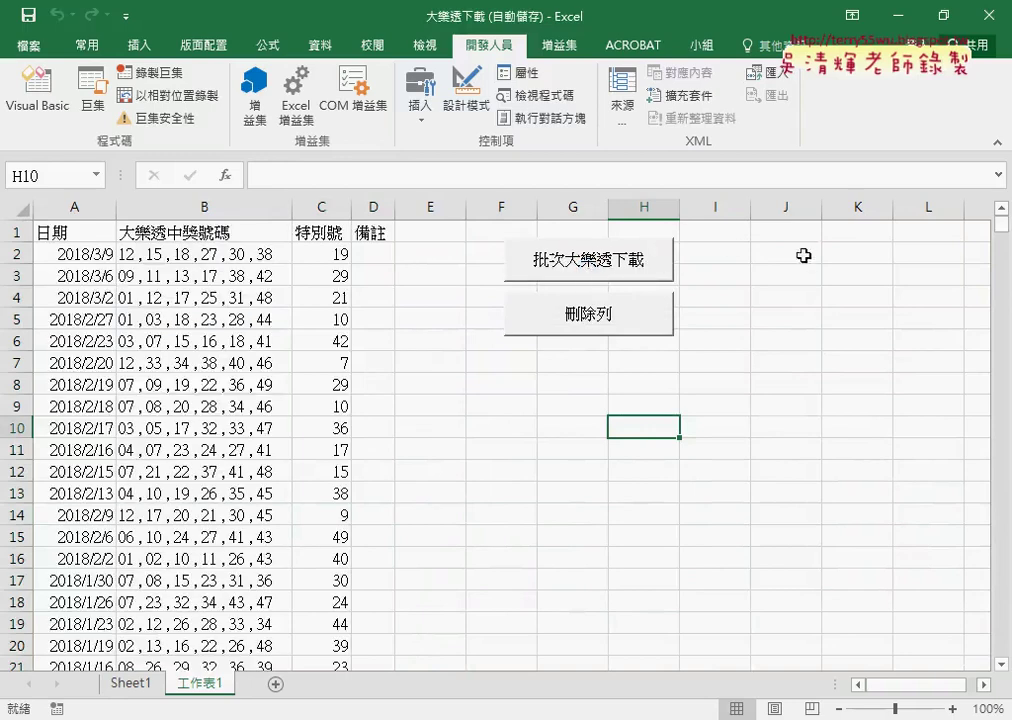
# Run the 刪除列 macro on the downloaded data and check the numbers in B2.
pyautogui.moveTo(1001, 224)
pyautogui.mouseDown()
pyautogui.moveTo(1005, 259)
pyautogui.moveTo(1001, 217)
pyautogui.mouseUp()
pyautogui.click(597, 320)
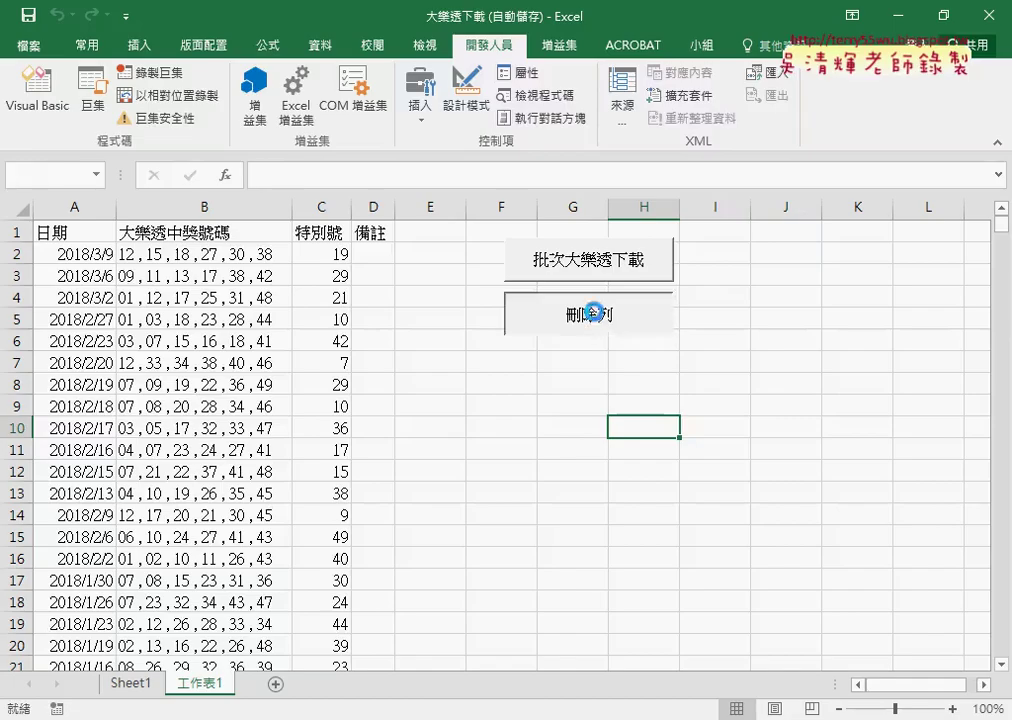
pyautogui.moveTo(1001, 218)
pyautogui.mouseDown()
pyautogui.moveTo(1006, 360)
pyautogui.moveTo(1002, 218)
pyautogui.mouseUp()
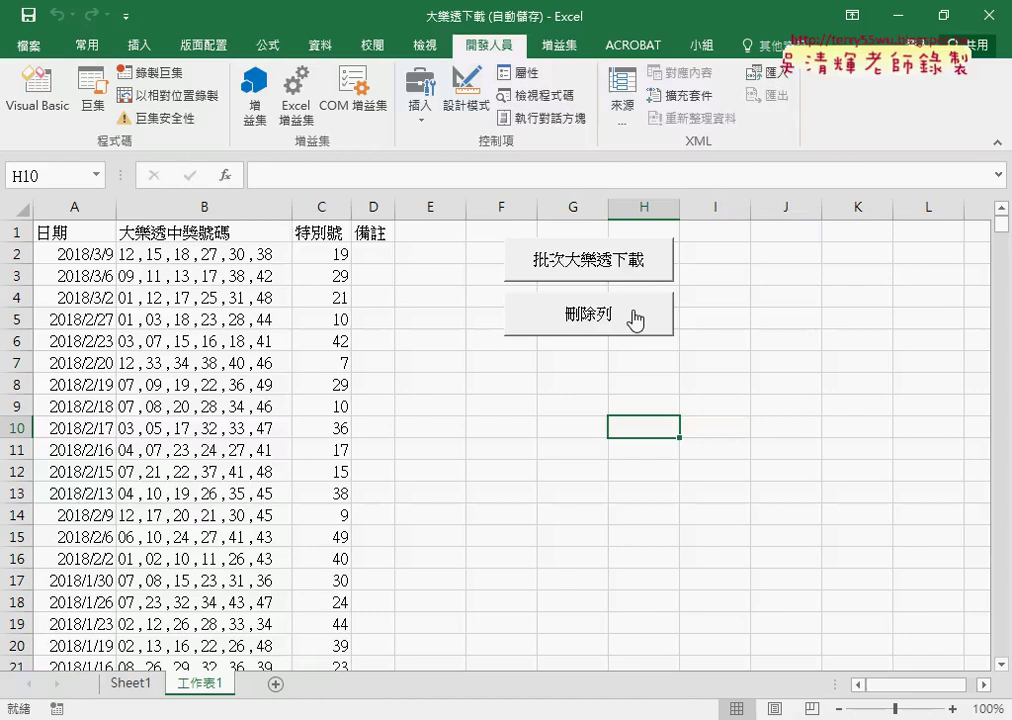
pyautogui.click(144, 256)
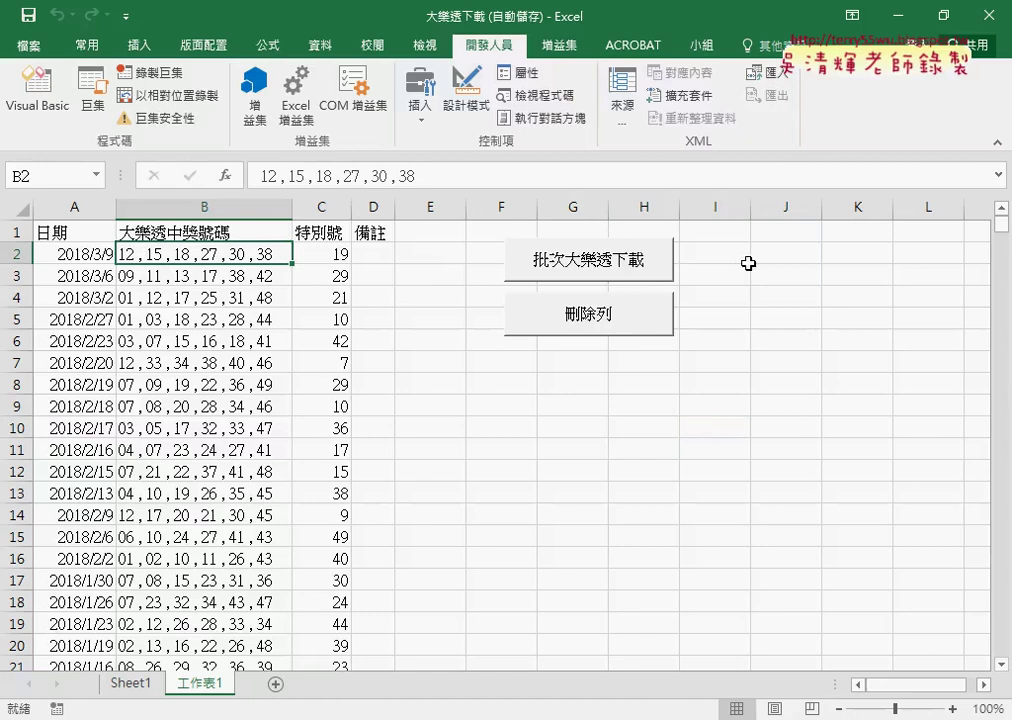
# Delete both the batch-download and 刪除列 buttons from the sheet.
pyautogui.click(232, 210)
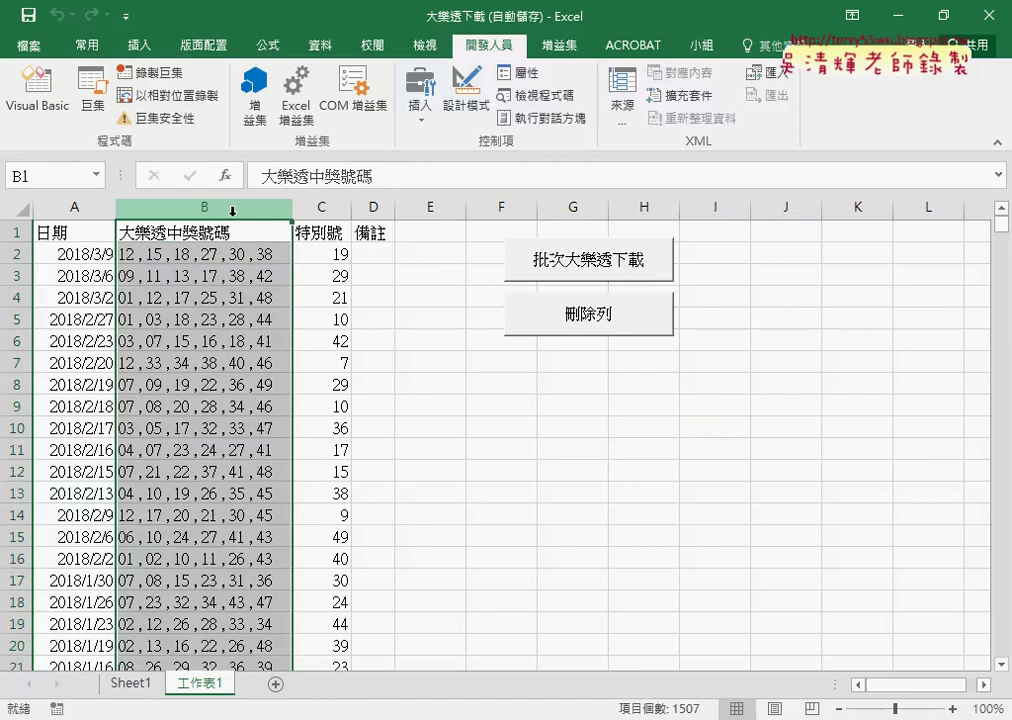
pyautogui.keyDown('ctrl'); pyautogui.click(581, 273); pyautogui.keyUp('ctrl')
pyautogui.keyDown('ctrl'); pyautogui.click(580, 306); pyautogui.keyUp('ctrl')
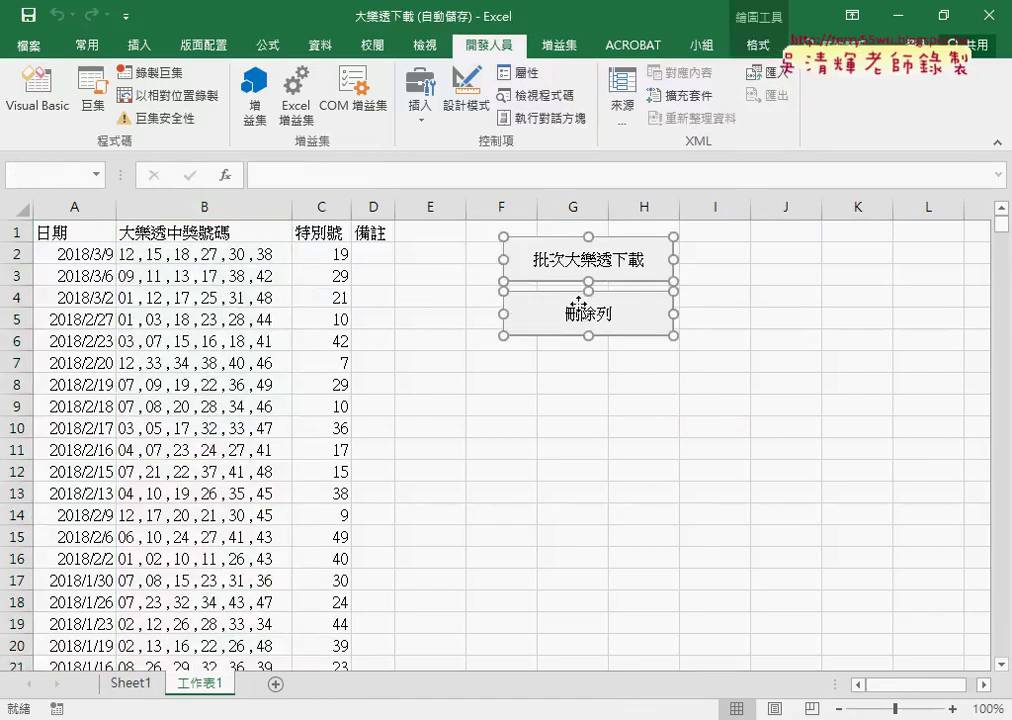
pyautogui.press('Delete')
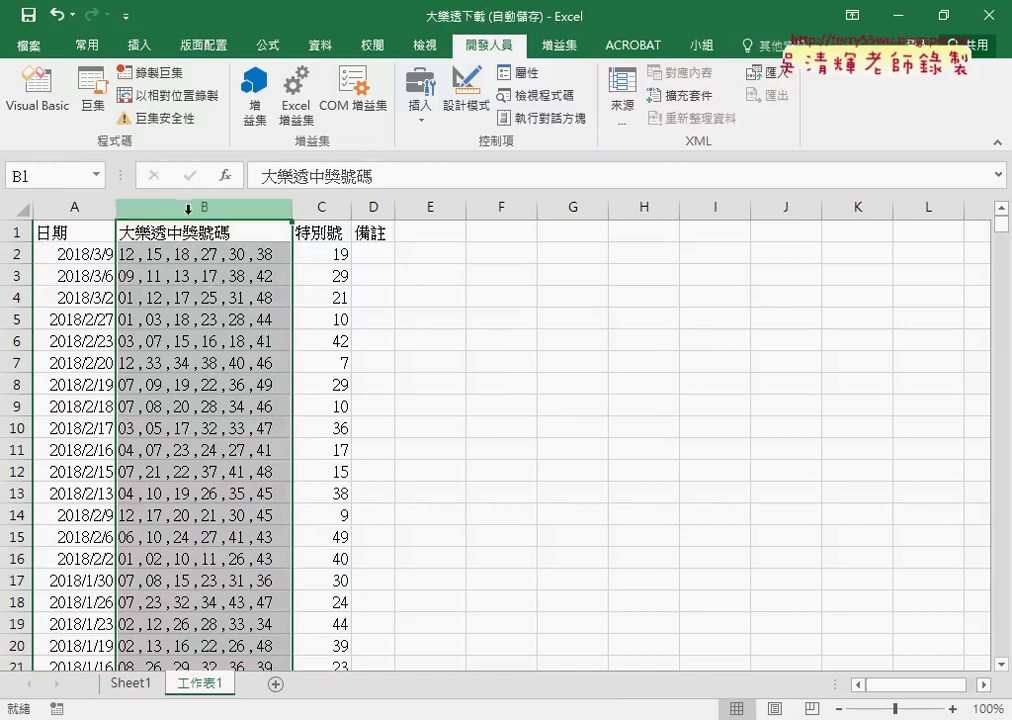
pyautogui.click(206, 207)
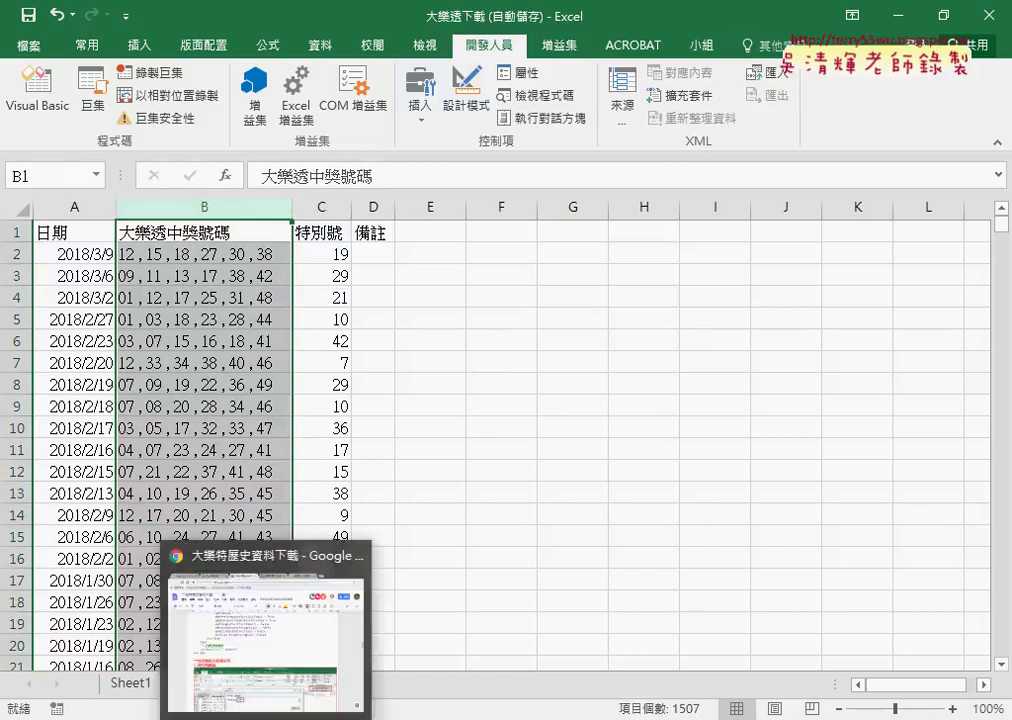
# Find the 資料剖析 heading in the Google Docs notes.
pyautogui.click(282, 662)
pyautogui.scroll(2, 501, 491)
pyautogui.scroll(-3, 501, 491)
pyautogui.scroll(-2, 502, 490)
pyautogui.scroll(-4, 503, 491)
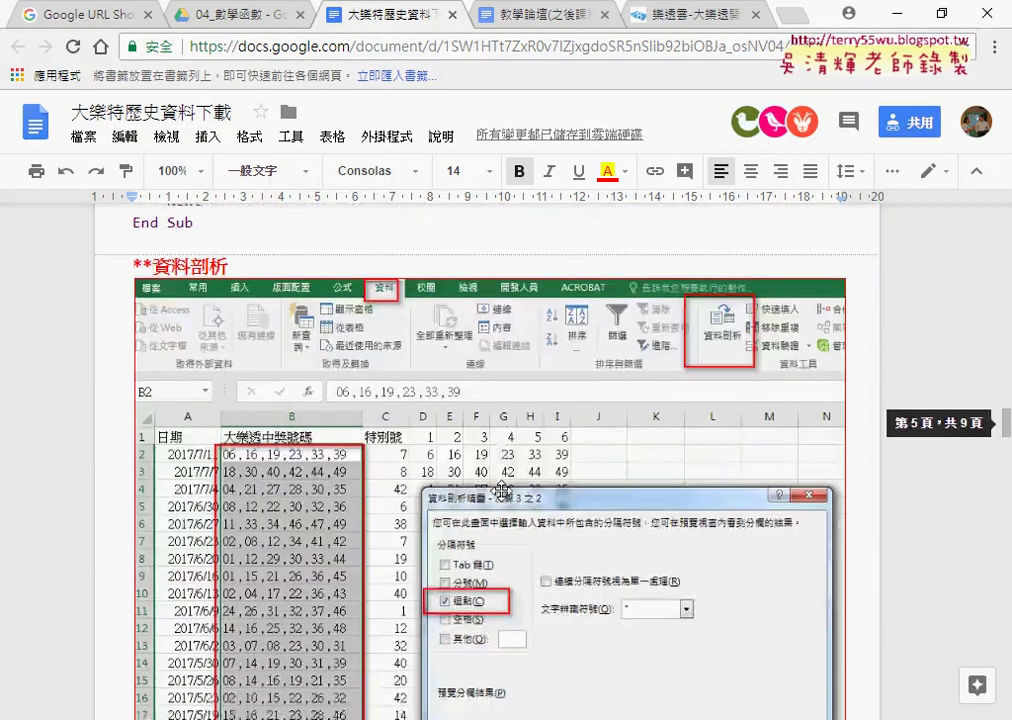
pyautogui.scroll(-2, 503, 491)
pyautogui.scroll(1, 505, 488)
pyautogui.scroll(1, 298, 365)
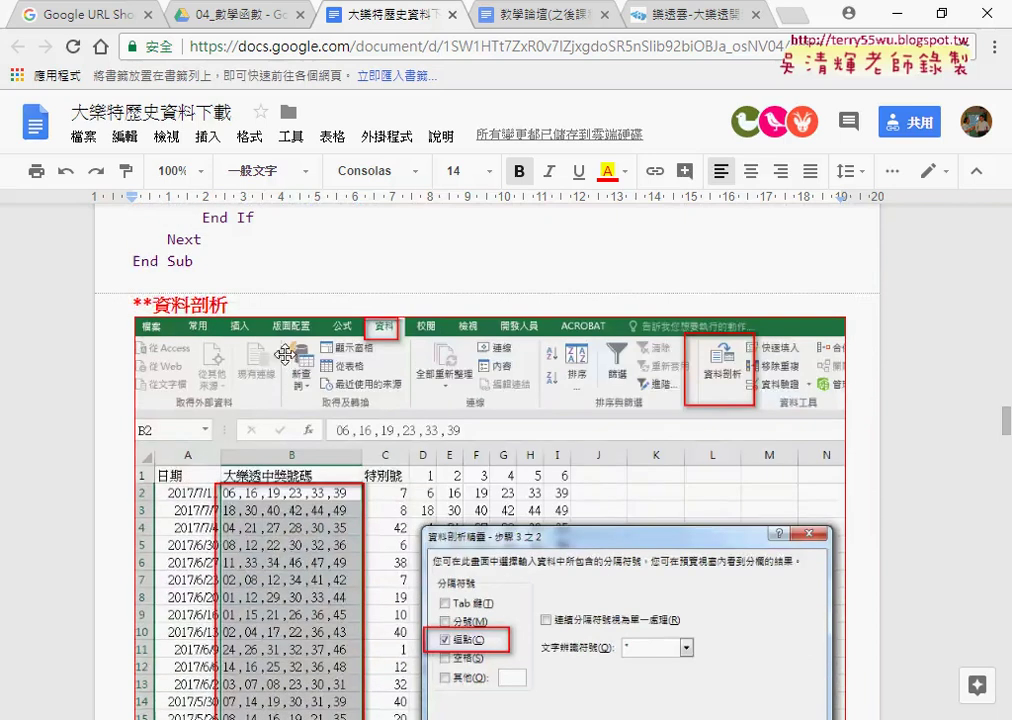
pyautogui.tripleClick(258, 300)
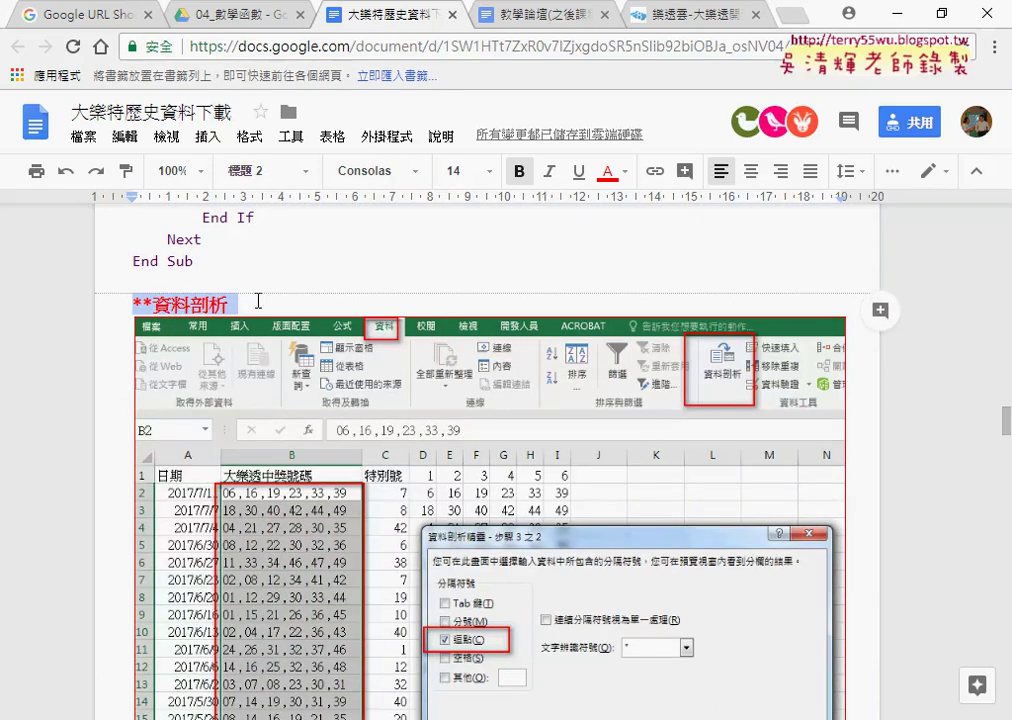
# Select the Sub 資料剖析 code from its first line through End Sub.
pyautogui.scroll(-2, 271, 361)
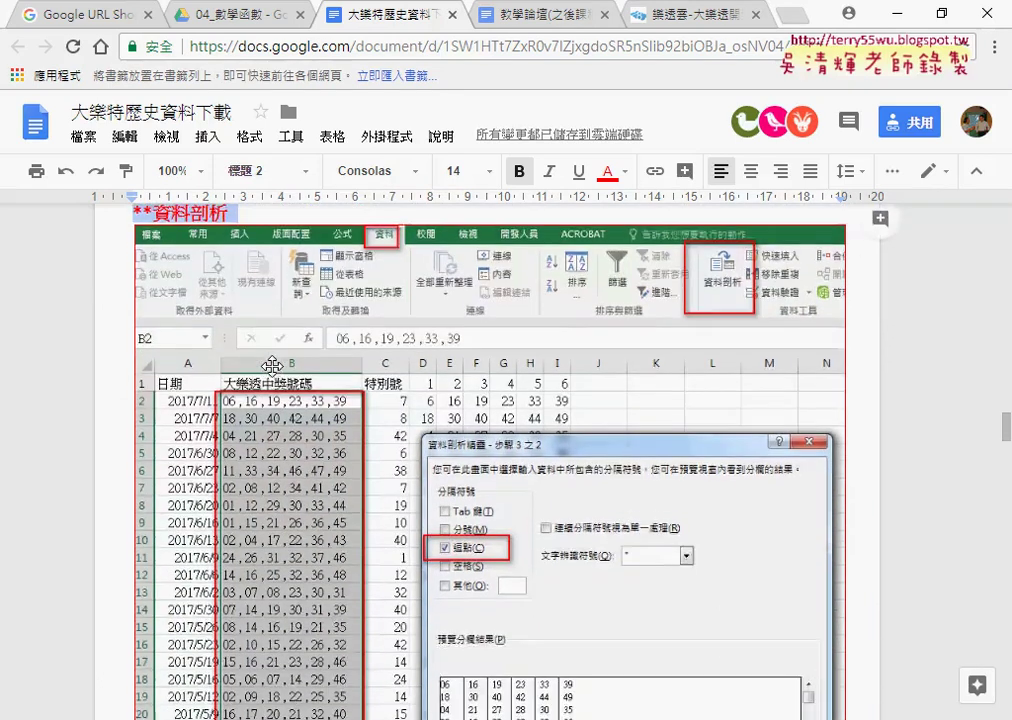
pyautogui.scroll(-3, 271, 364)
pyautogui.scroll(-4, 272, 365)
pyautogui.scroll(-3, 273, 366)
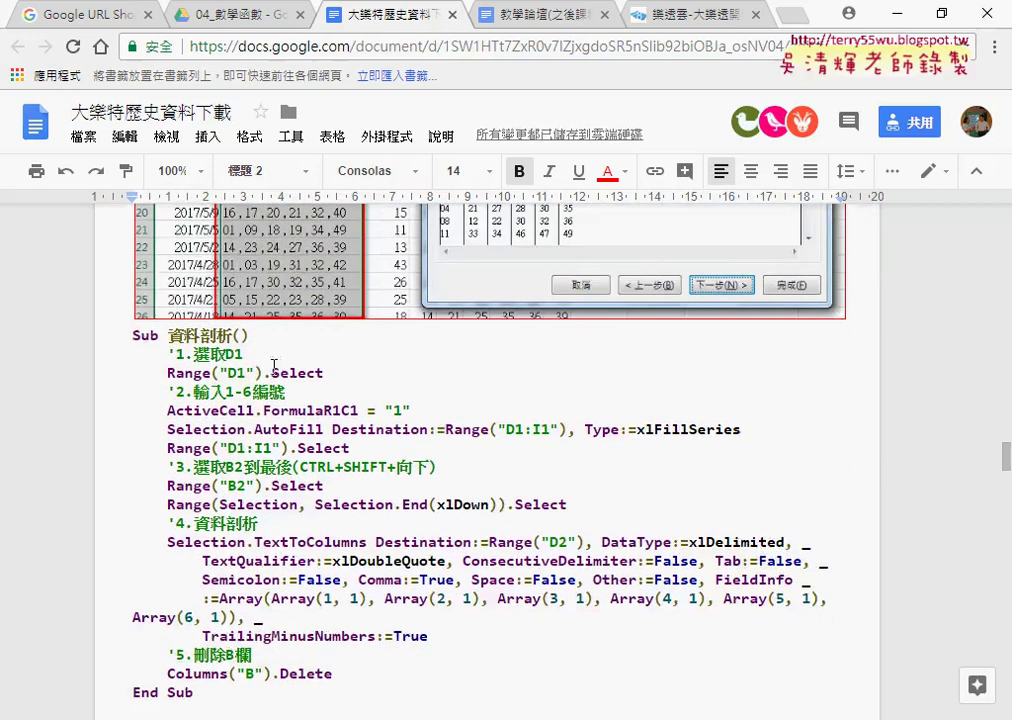
pyautogui.click(145, 343)
pyautogui.scroll(-2, 180, 430)
pyautogui.scroll(-2, 208, 511)
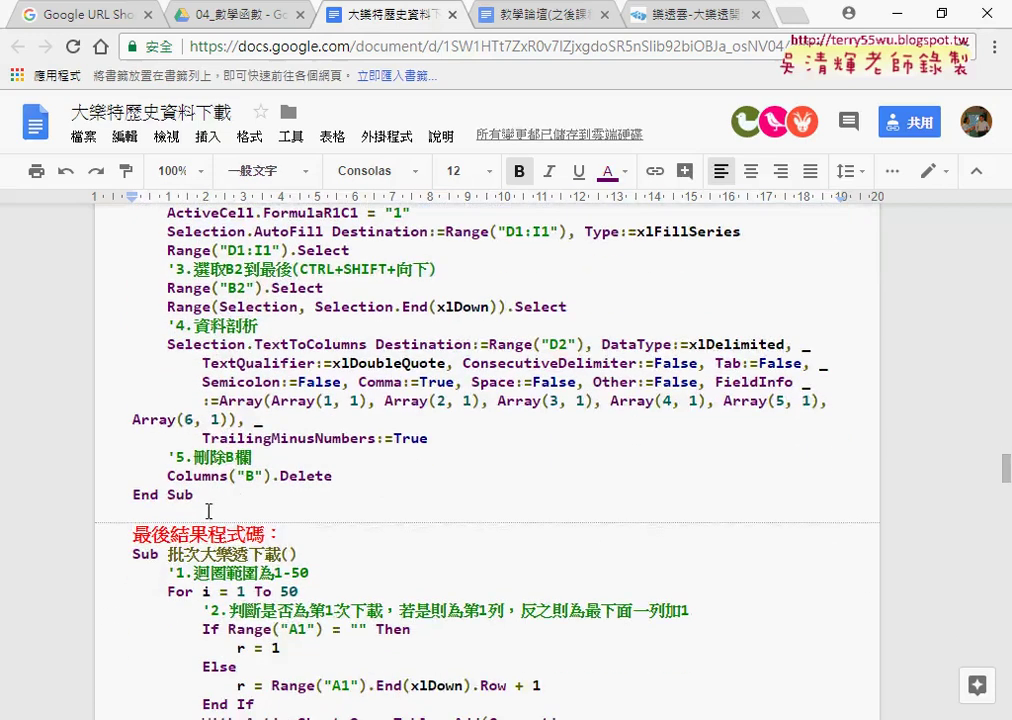
pyautogui.keyDown('shift'); pyautogui.click(213, 501); pyautogui.keyUp('shift')
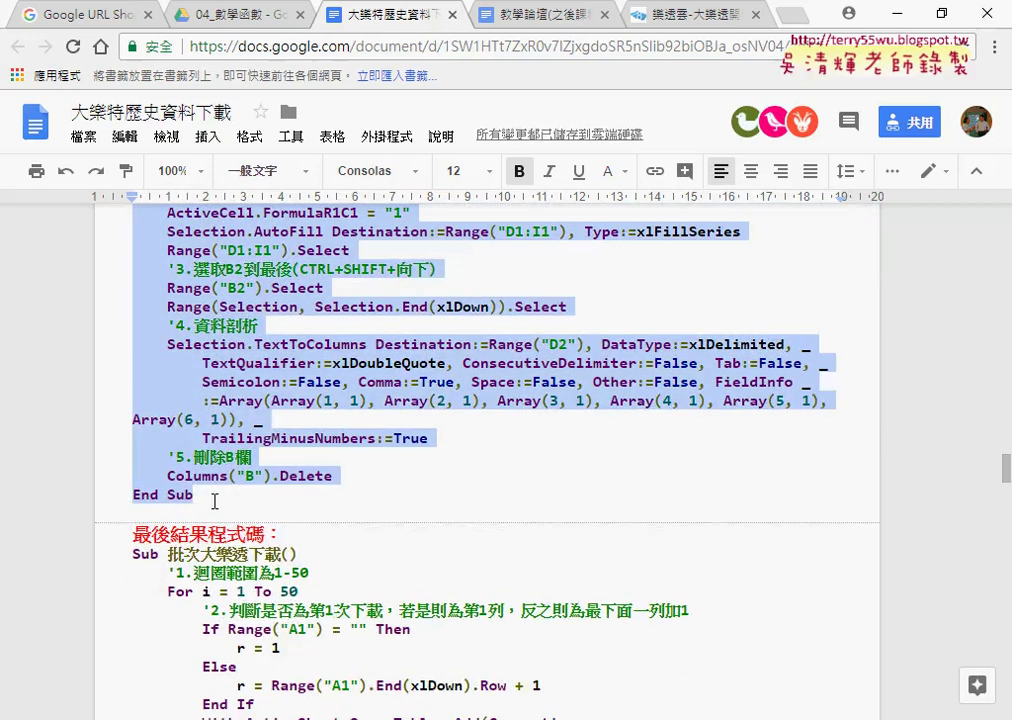
# Paste the Sub 資料剖析 code into Module1 of 活頁簿1, below the 刪除列 routine.
pyautogui.moveTo(604, 716)
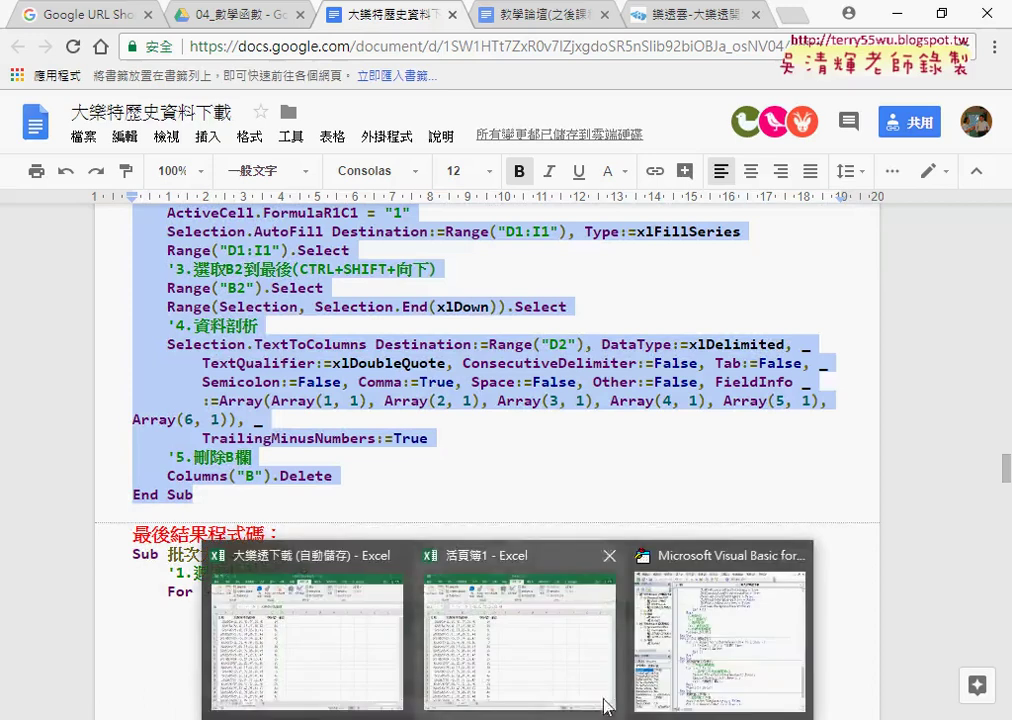
pyautogui.click(680, 670)
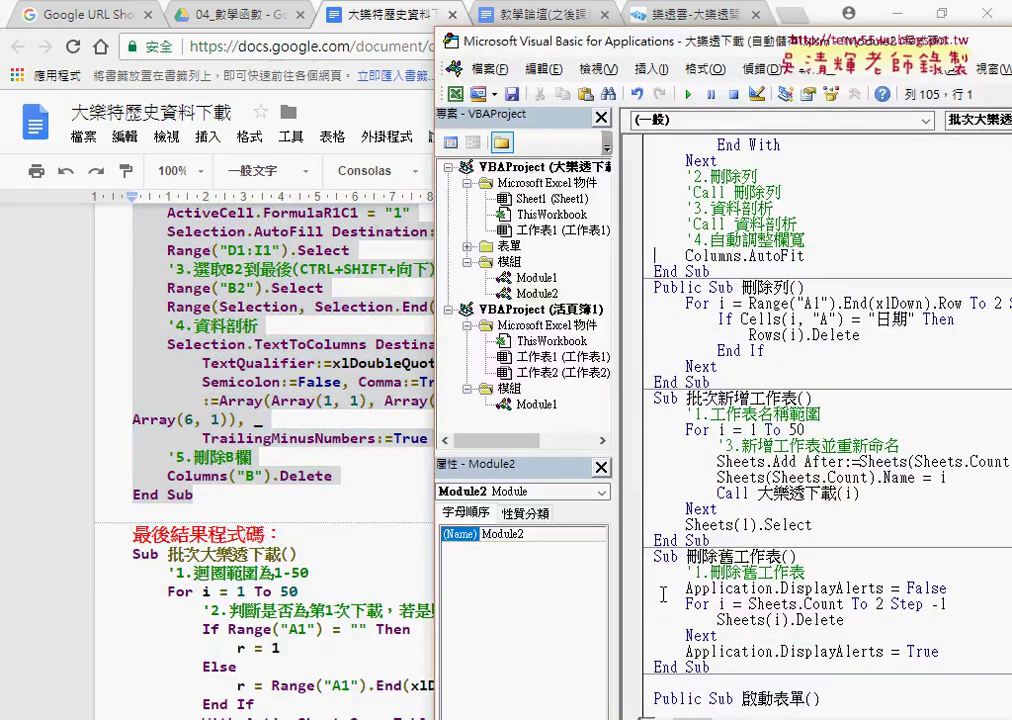
pyautogui.moveTo(604, 714)
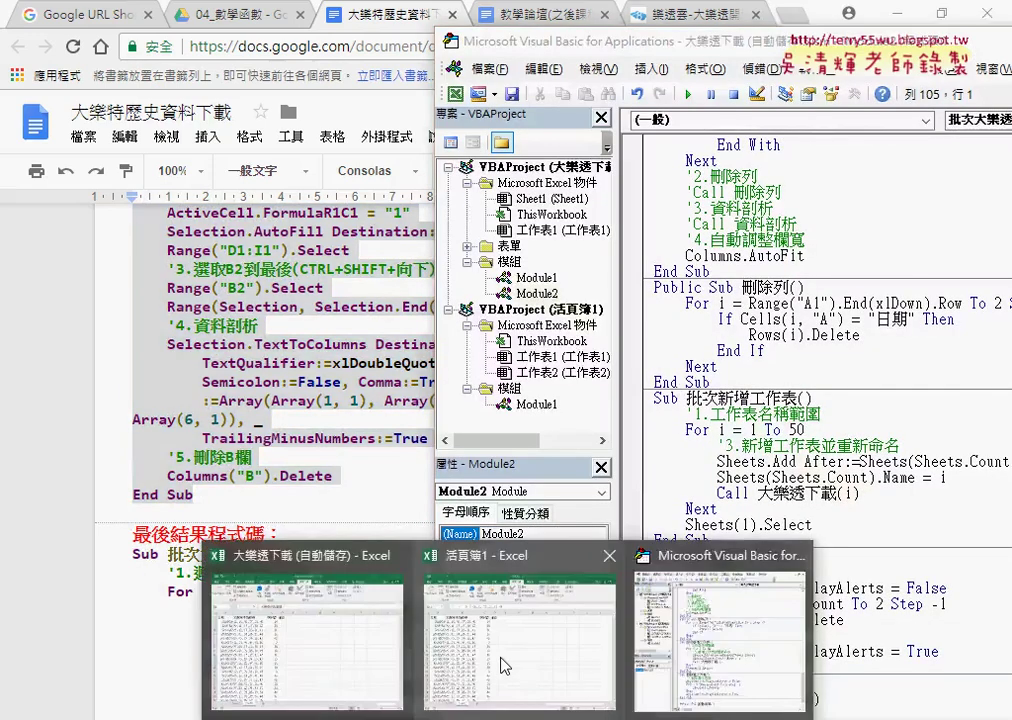
pyautogui.click(501, 660)
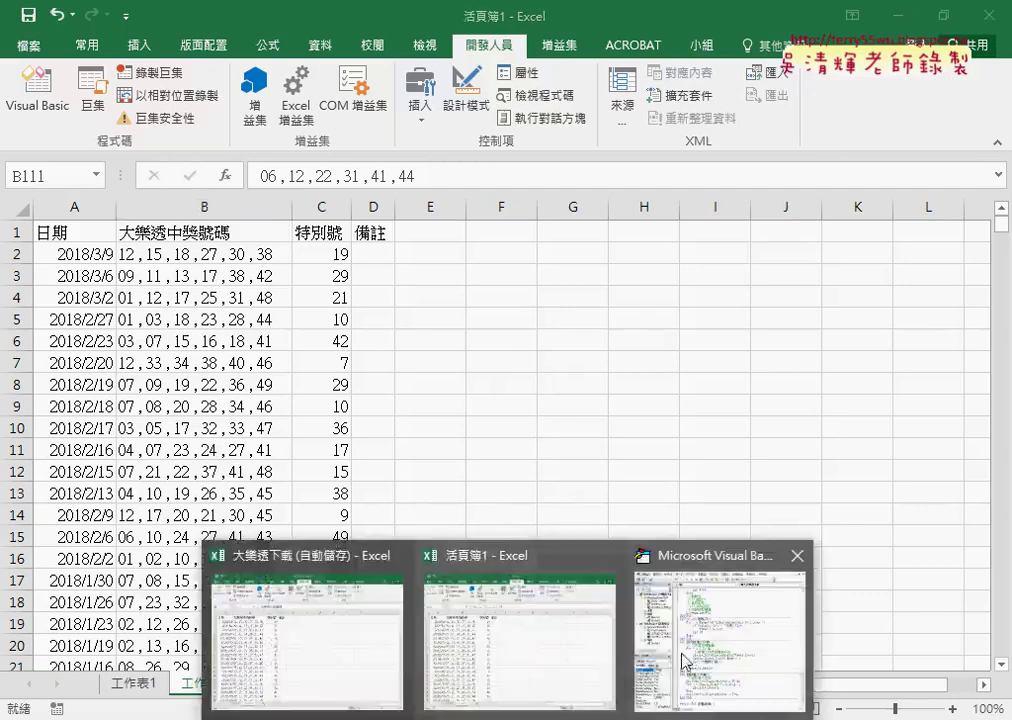
pyautogui.click(690, 660)
pyautogui.doubleClick(536, 404)
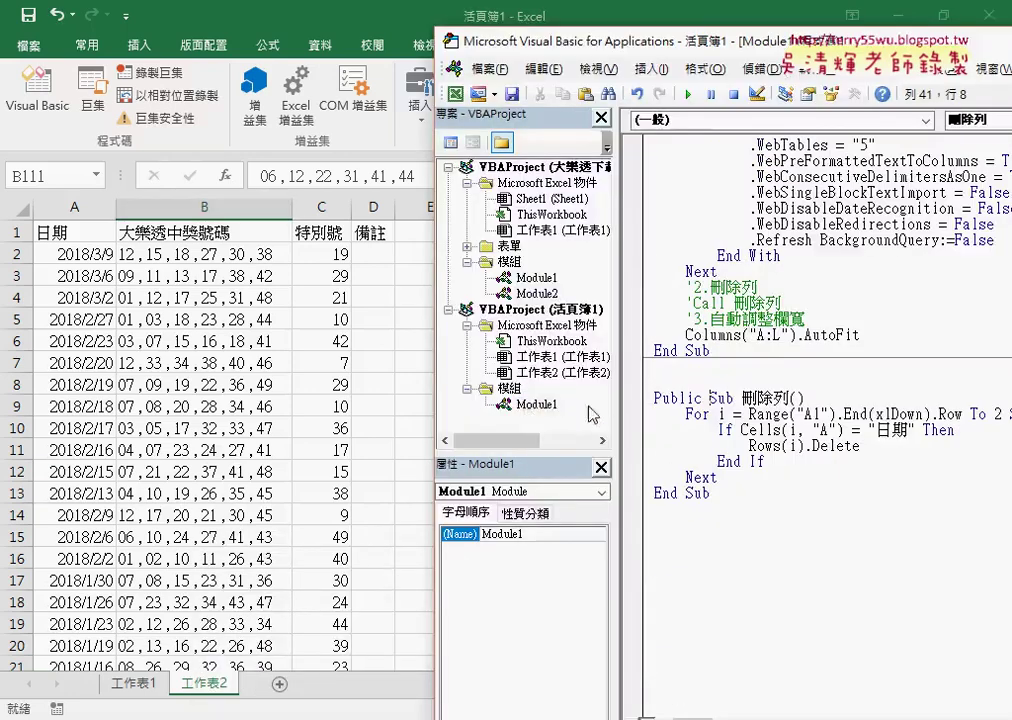
pyautogui.rightClick(777, 312)
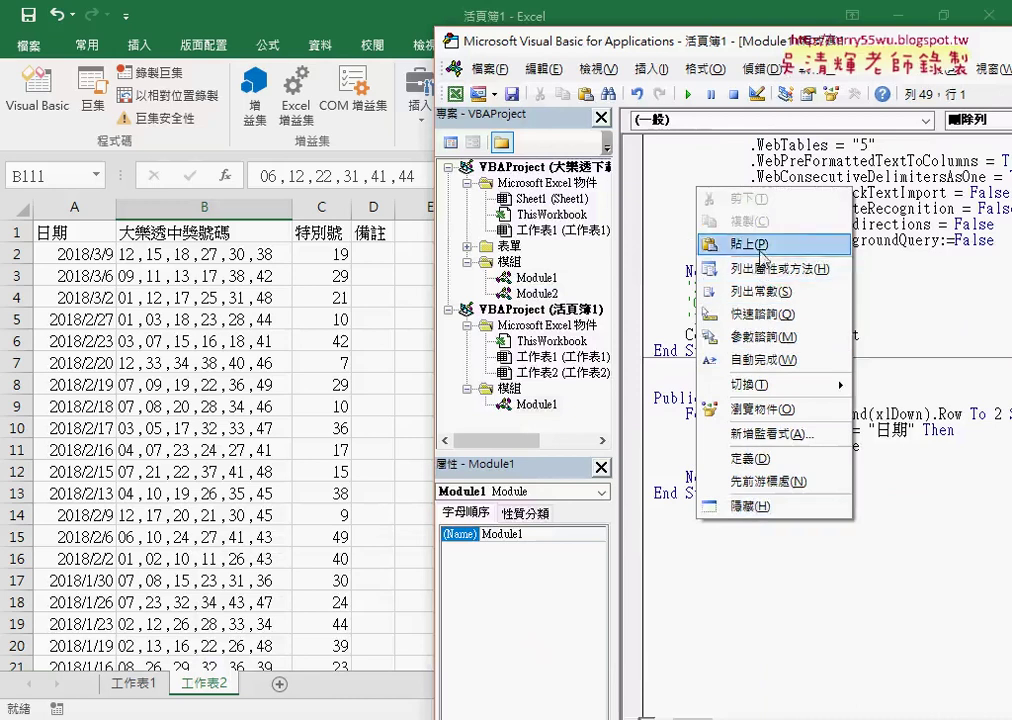
pyautogui.click(818, 370)
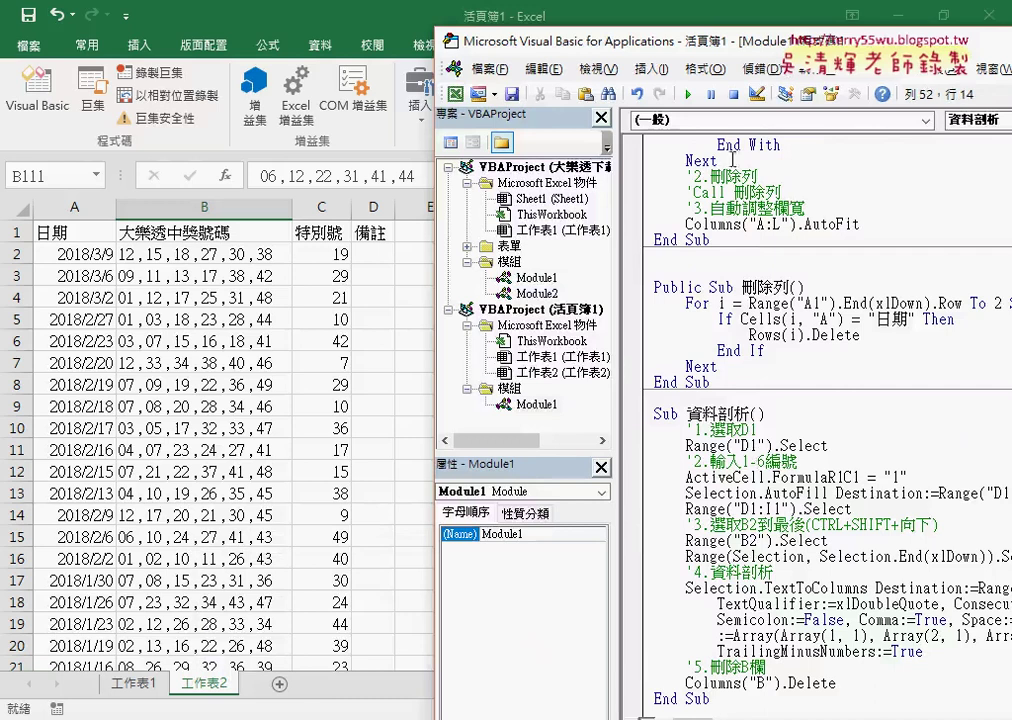
pyautogui.moveTo(557, 45); pyautogui.dragTo(691, 34)
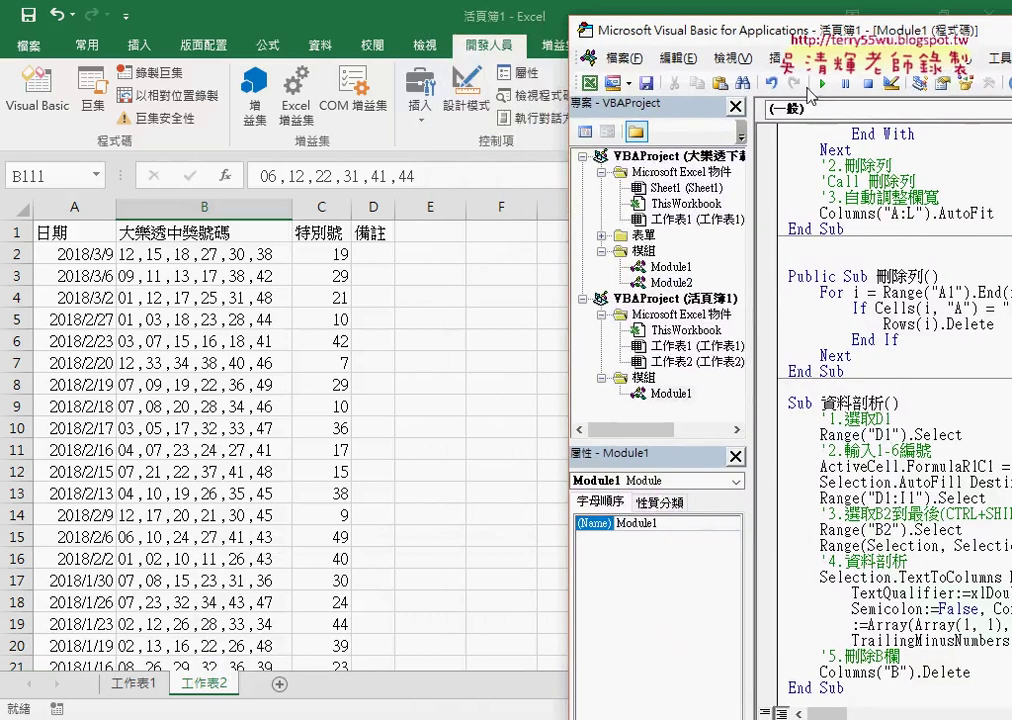
# Step into Sub 資料剖析 with F8 through the line that puts 1 in D1.
pyautogui.click(891, 450)
pyautogui.moveTo(824, 46); pyautogui.dragTo(703, 46)
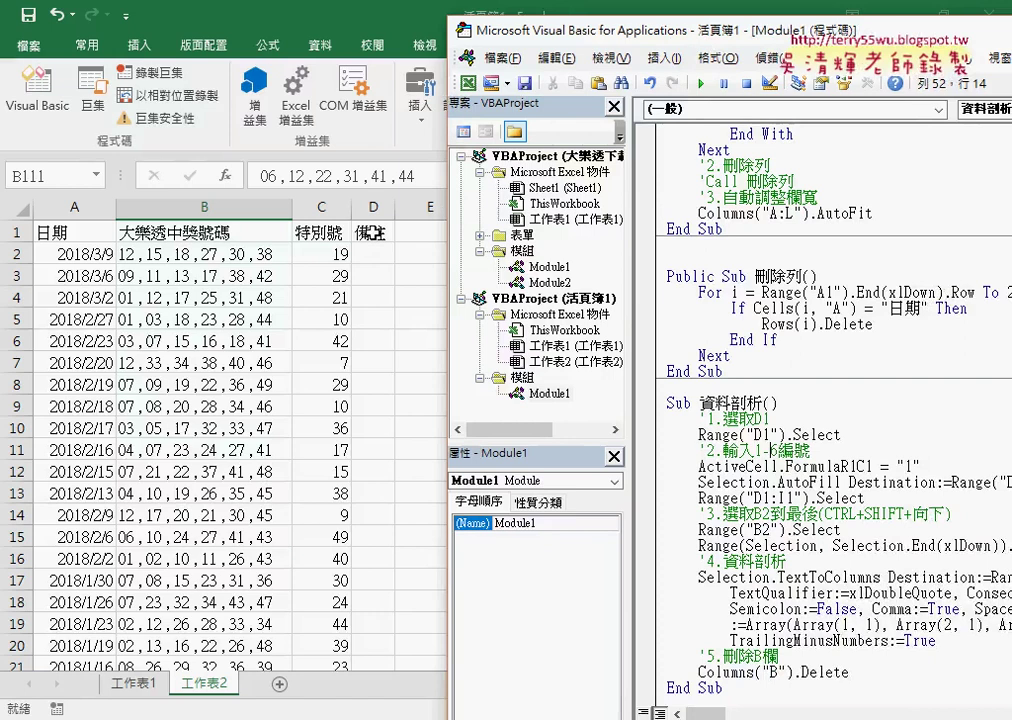
pyautogui.moveTo(820, 447); pyautogui.dragTo(710, 452)
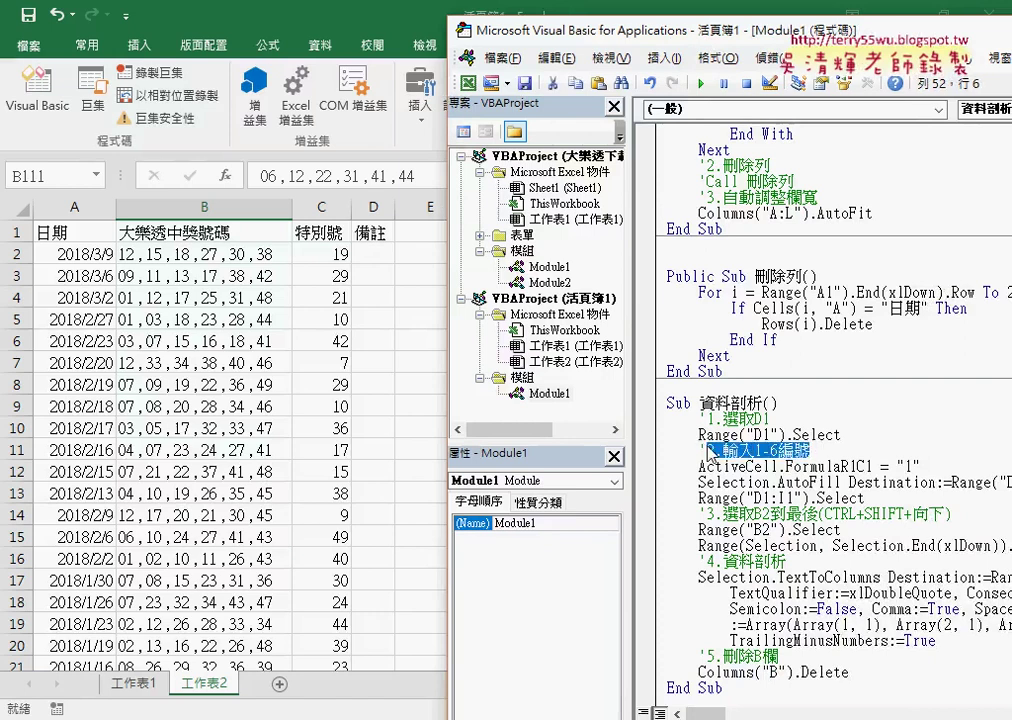
pyautogui.press('F8')
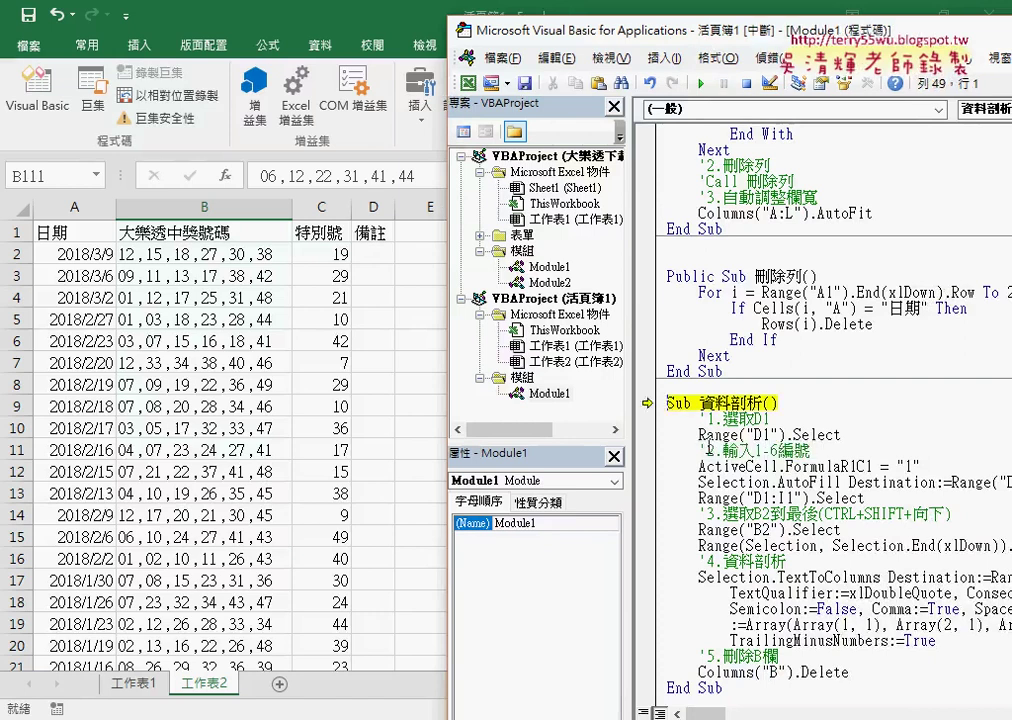
pyautogui.press('F8')
pyautogui.press('F8')
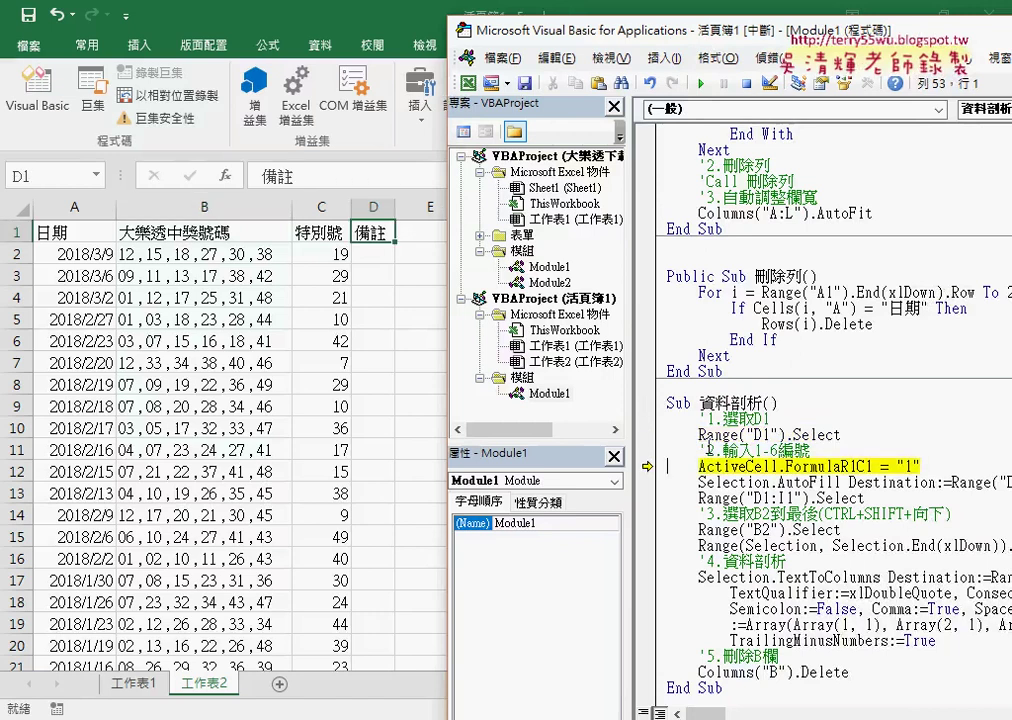
pyautogui.press('F8')
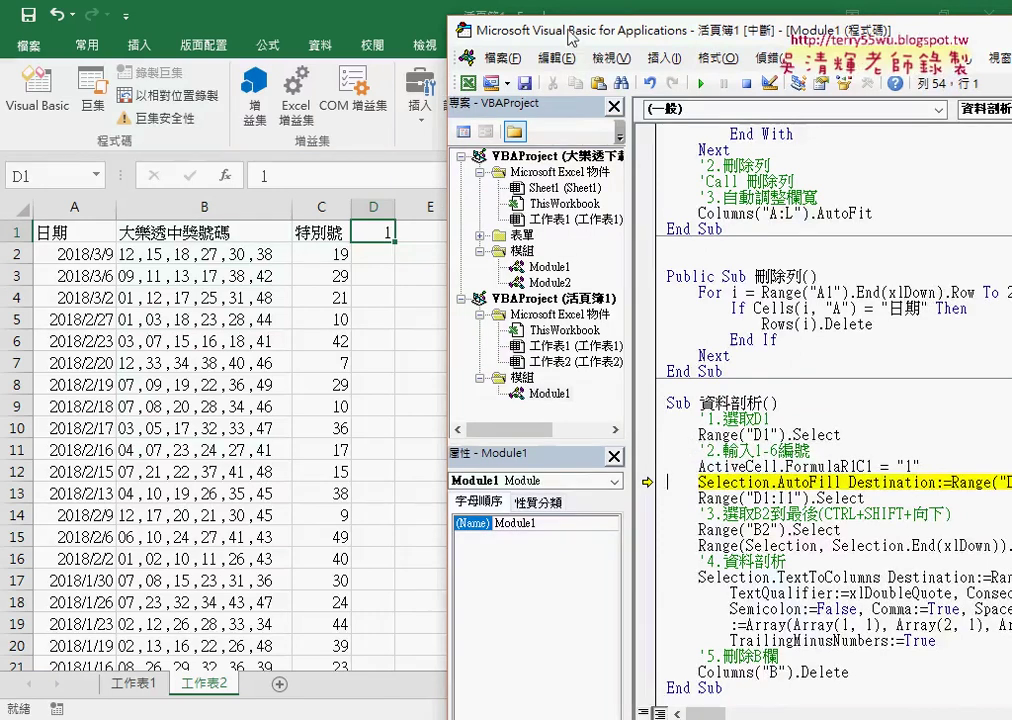
# Run the numbering line and verify that D1:I1 holds 1 to 6.
pyautogui.moveTo(453, 30); pyautogui.dragTo(750, 40)
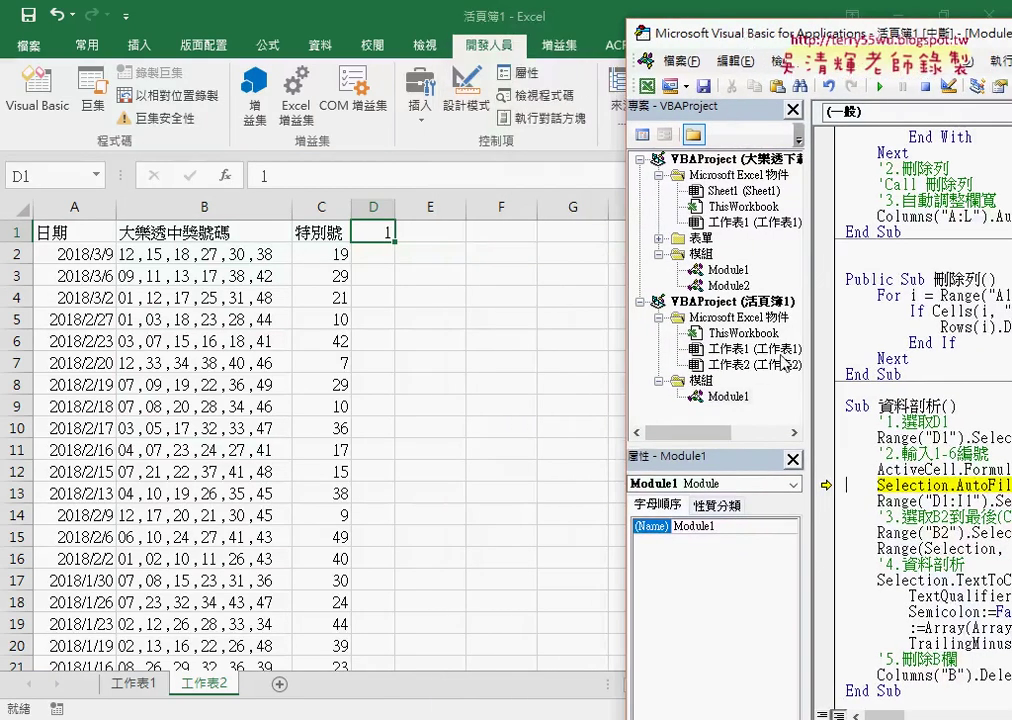
pyautogui.press('F8')
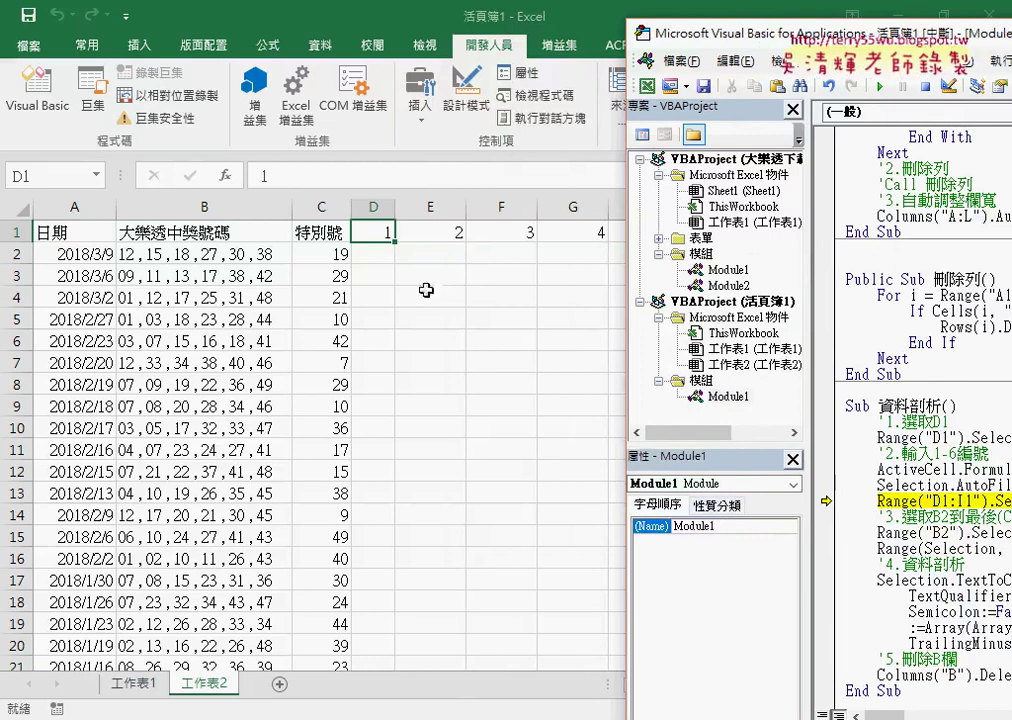
pyautogui.click(407, 253)
pyautogui.click(378, 230)
pyautogui.moveTo(378, 230); pyautogui.dragTo(725, 233)
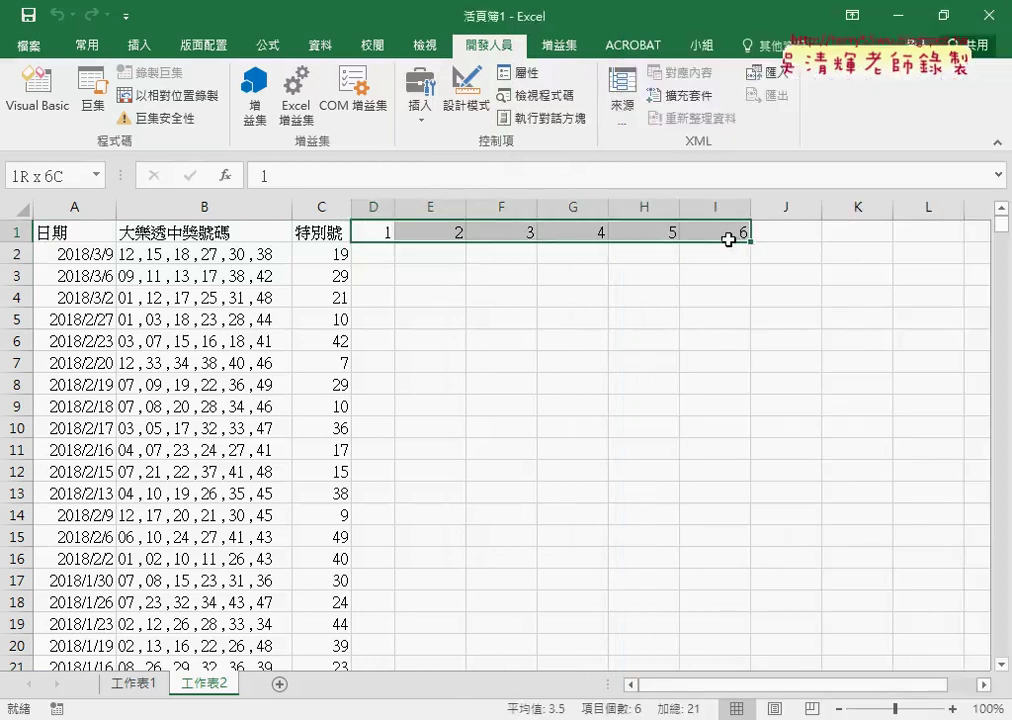
pyautogui.click(723, 644)
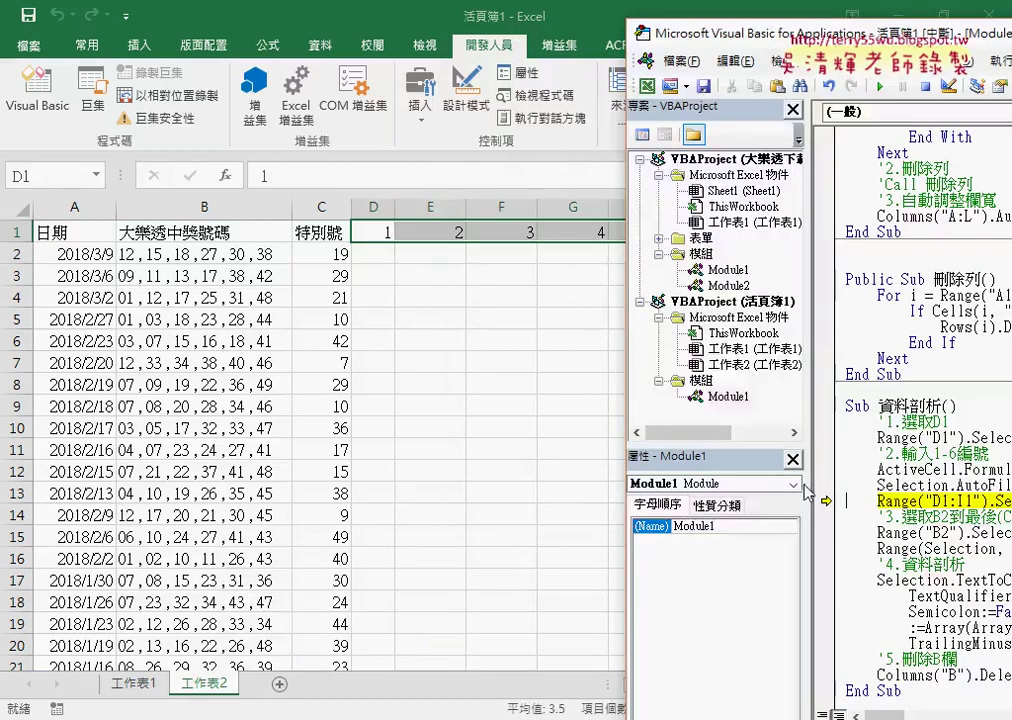
pyautogui.moveTo(700, 33); pyautogui.dragTo(441, 33)
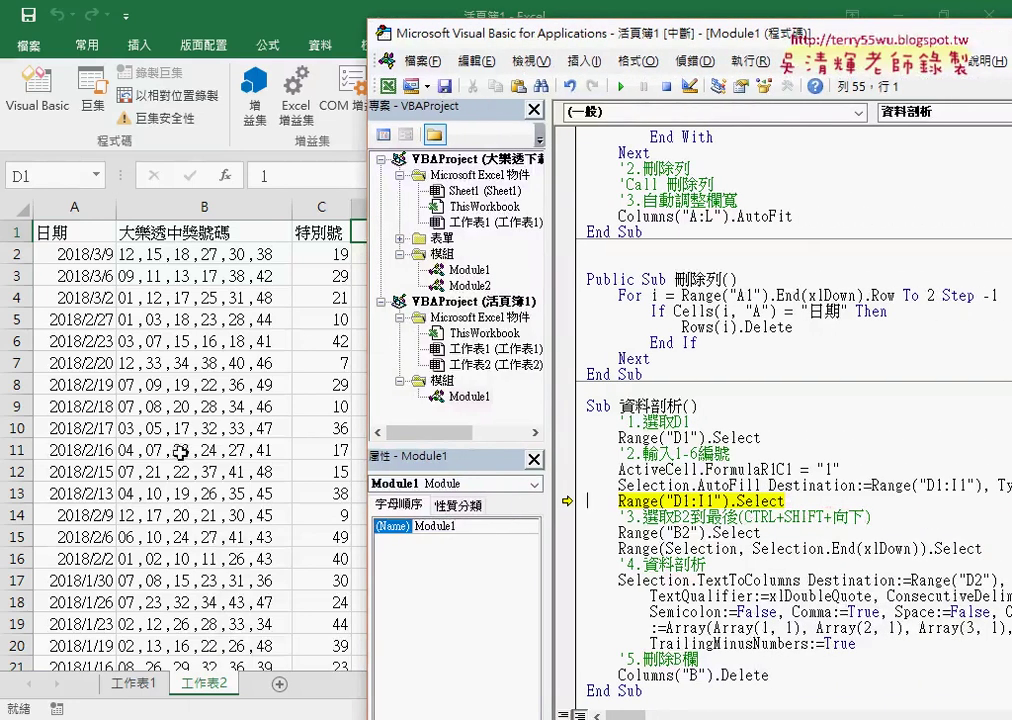
pyautogui.moveTo(368, 183); pyautogui.dragTo(580, 183)
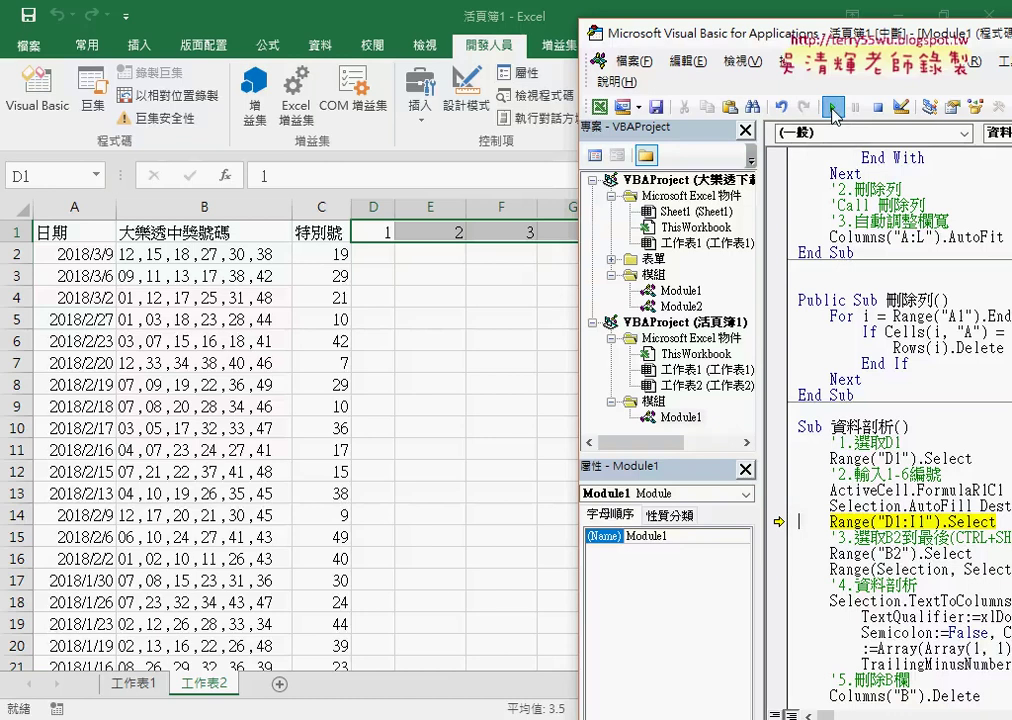
# Let the paused macro run to completion and return to the worksheet.
pyautogui.click(833, 110)
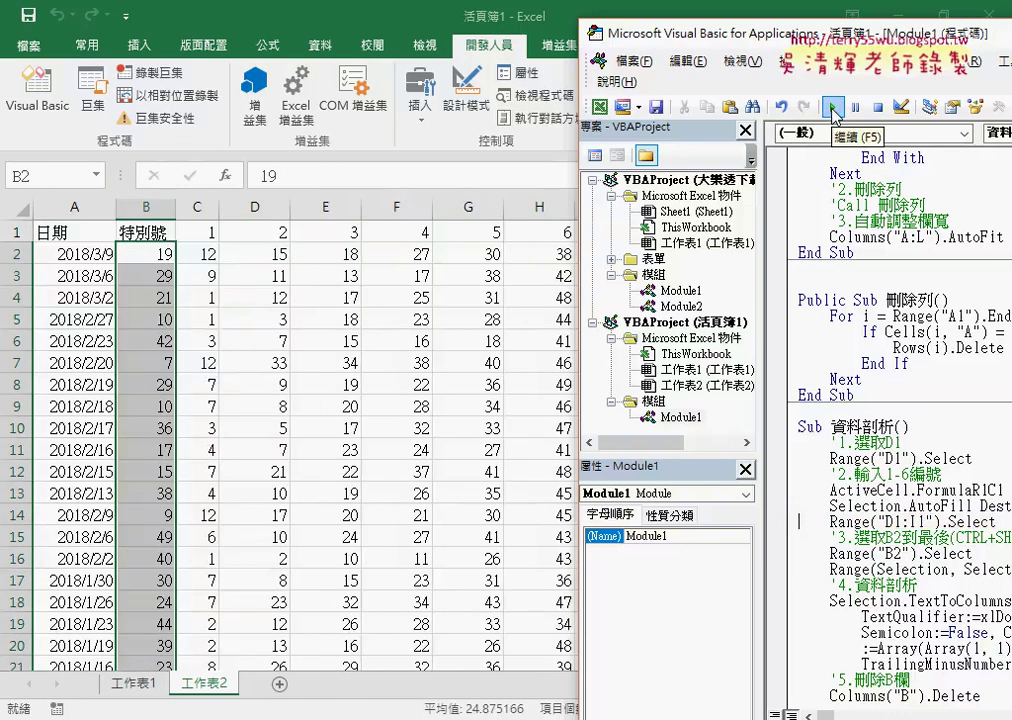
pyautogui.click(308, 381)
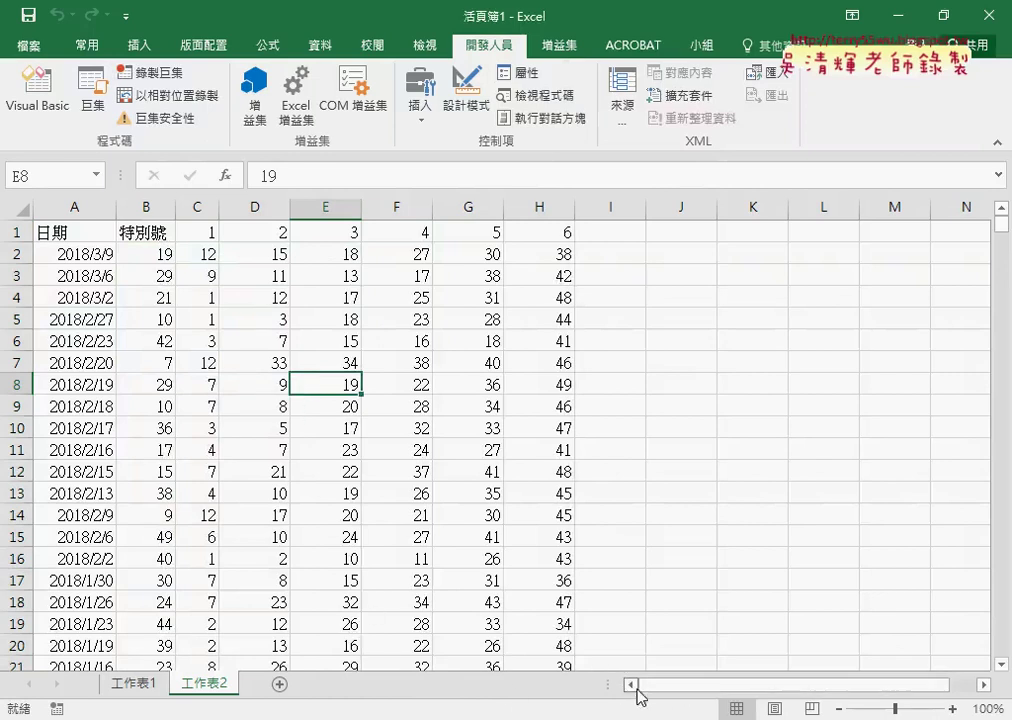
pyautogui.click(144, 207)
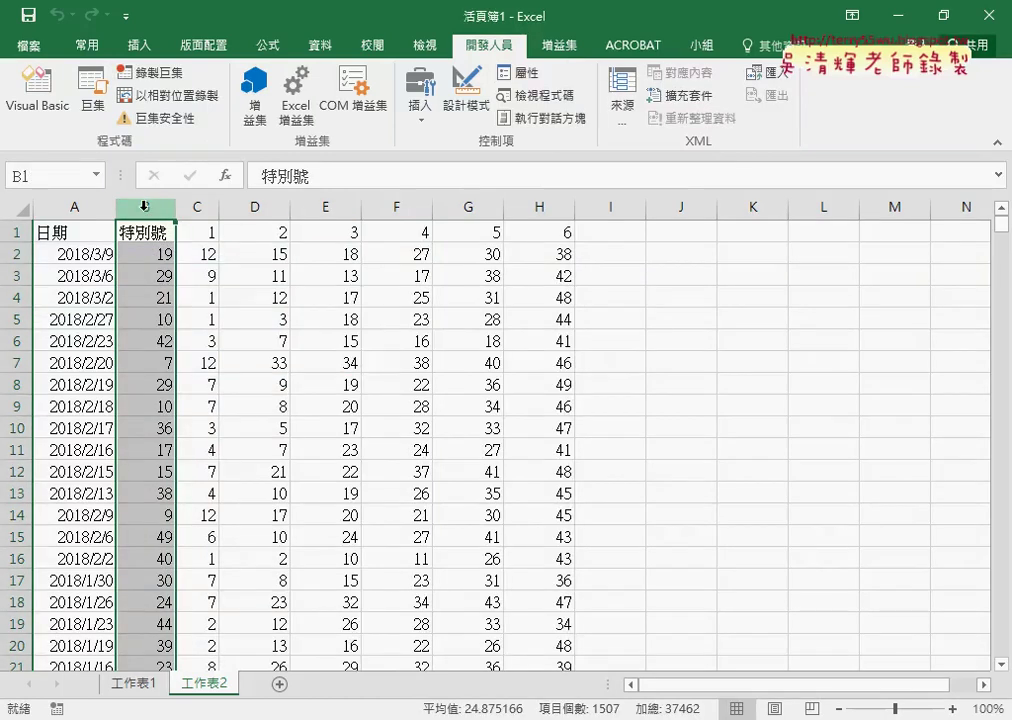
# AutoFit columns C–H to the split winning numbers, then select columns A–H.
pyautogui.moveTo(199, 207); pyautogui.dragTo(536, 201)
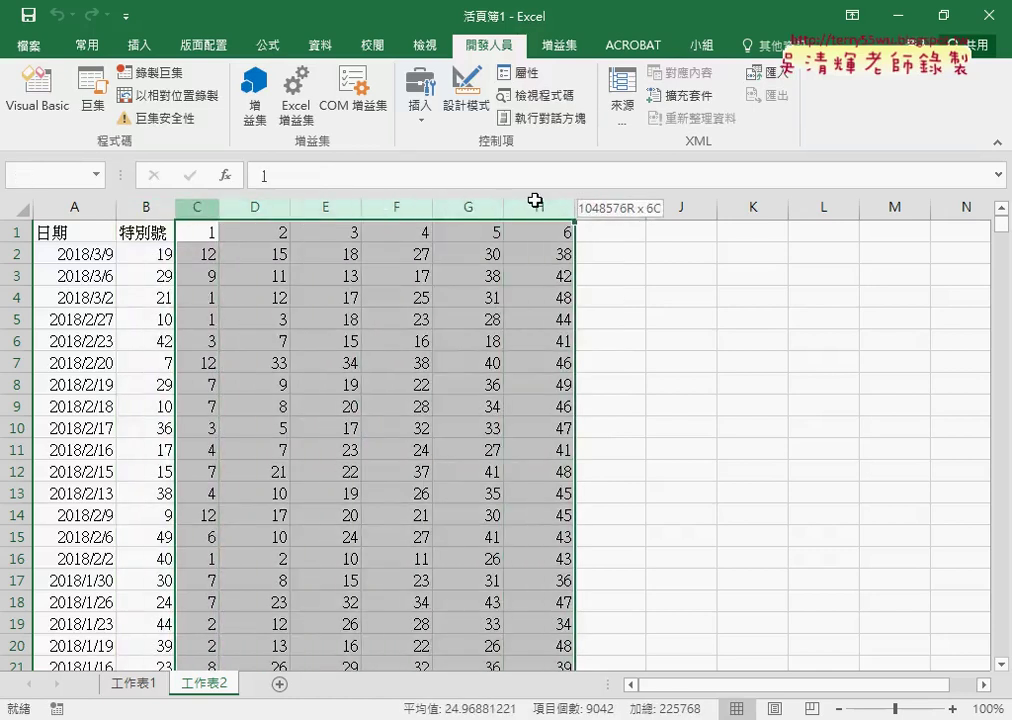
pyautogui.doubleClick(219, 207)
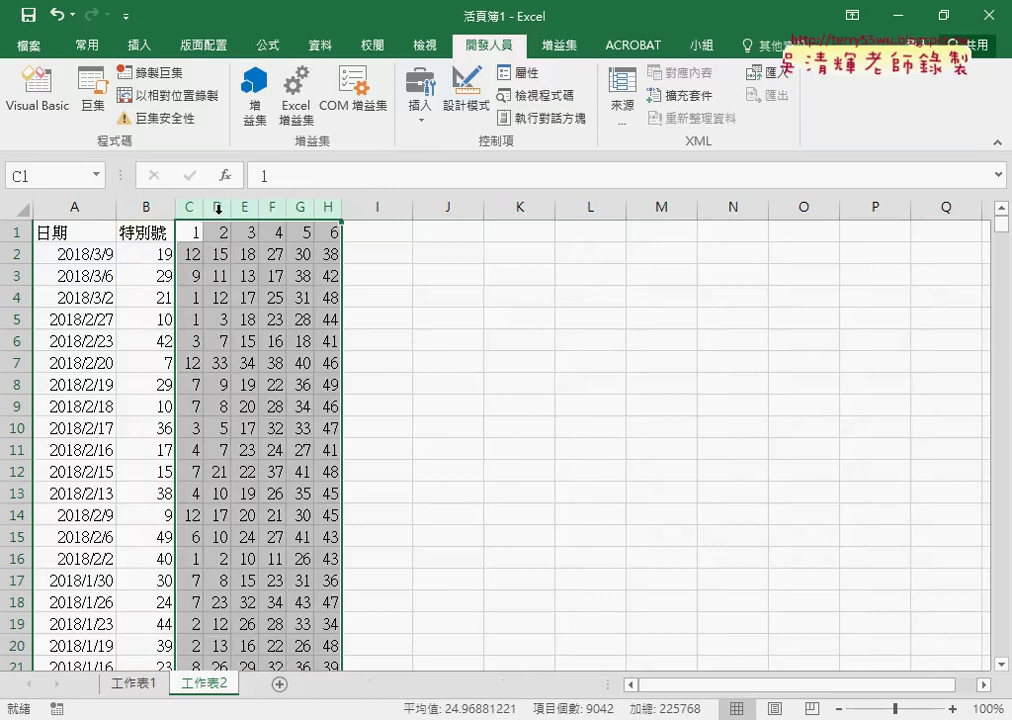
pyautogui.moveTo(79, 207); pyautogui.dragTo(328, 207)
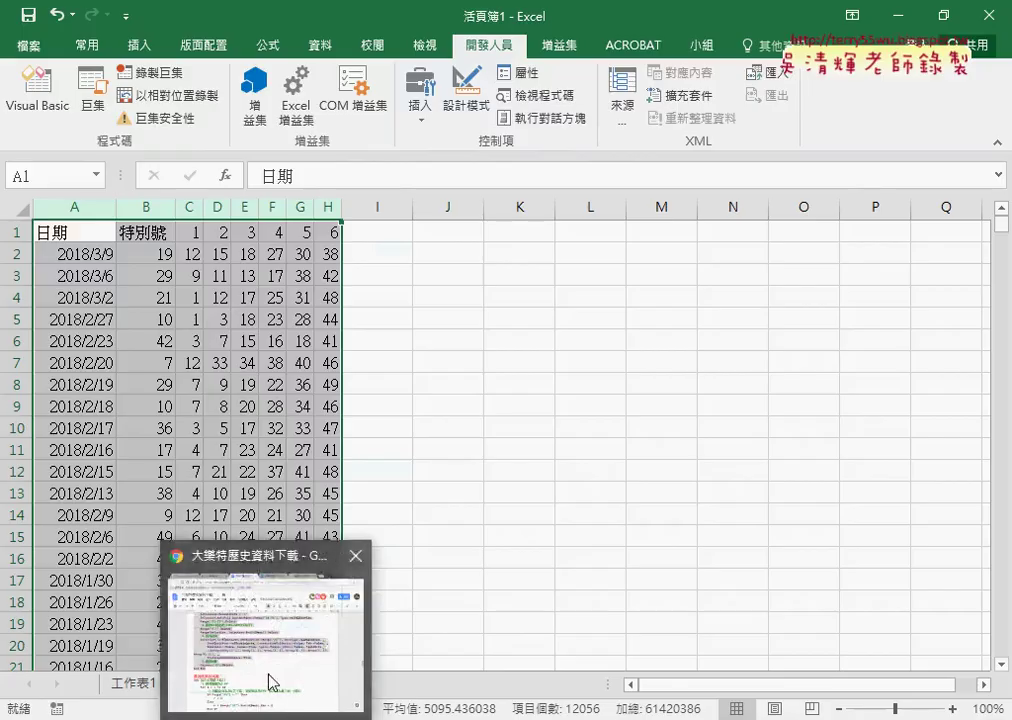
pyautogui.click(272, 683)
pyautogui.scroll(2, 383, 488)
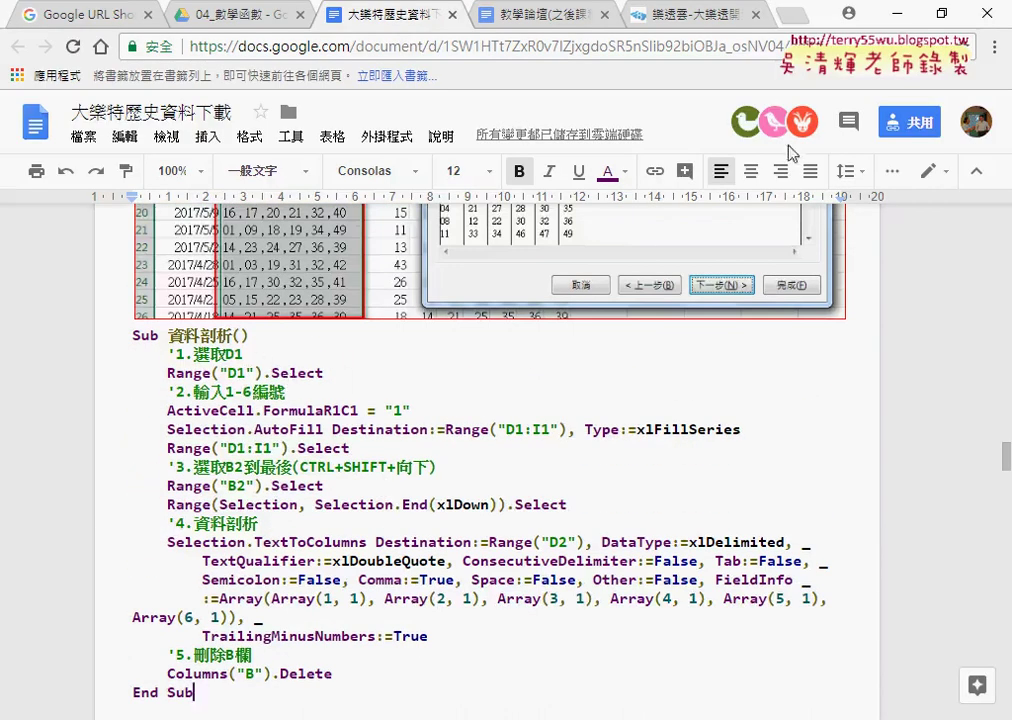
pyautogui.click(898, 14)
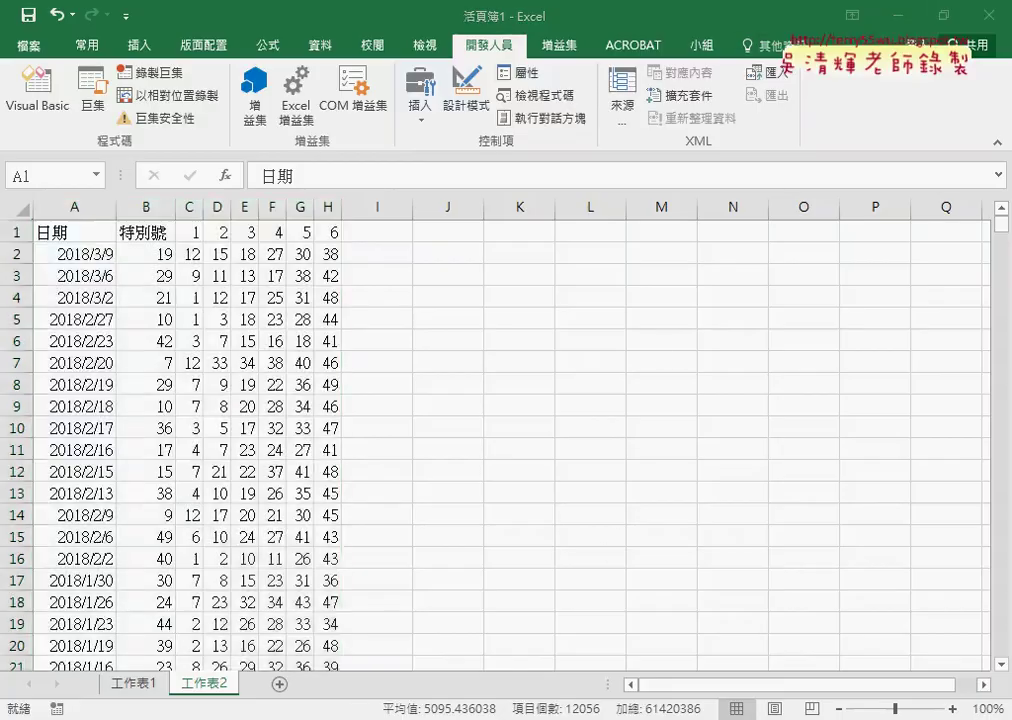
# Select the entire Sub 資料剖析 procedure in Module1 and delete it.
pyautogui.click(693, 641)
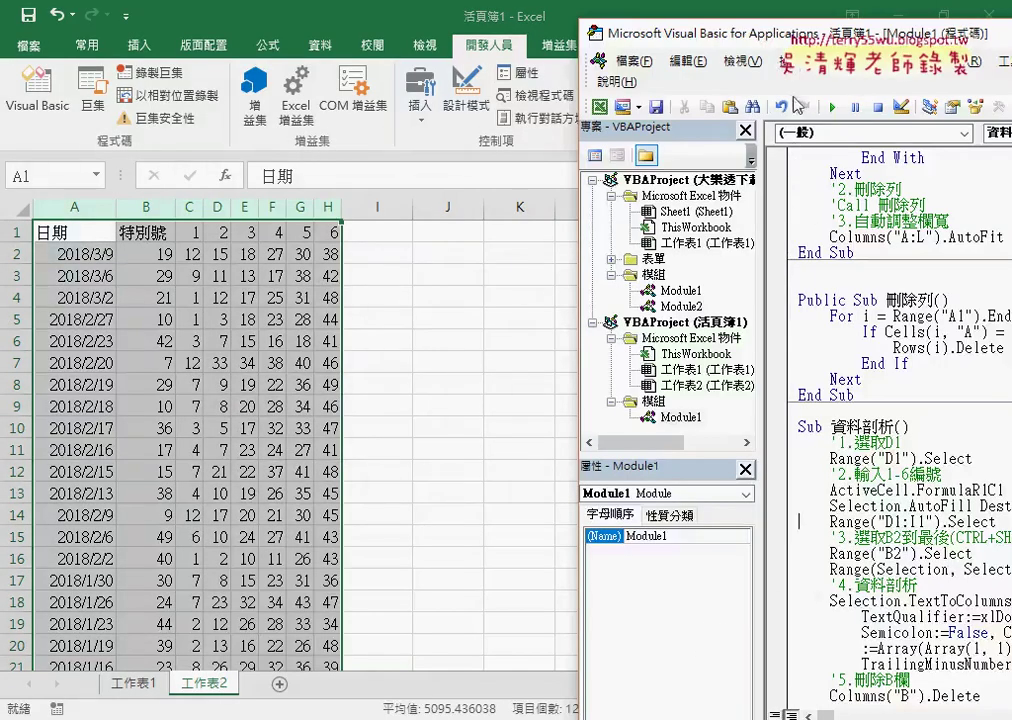
pyautogui.moveTo(640, 33); pyautogui.dragTo(458, 27)
pyautogui.doubleClick(680, 420)
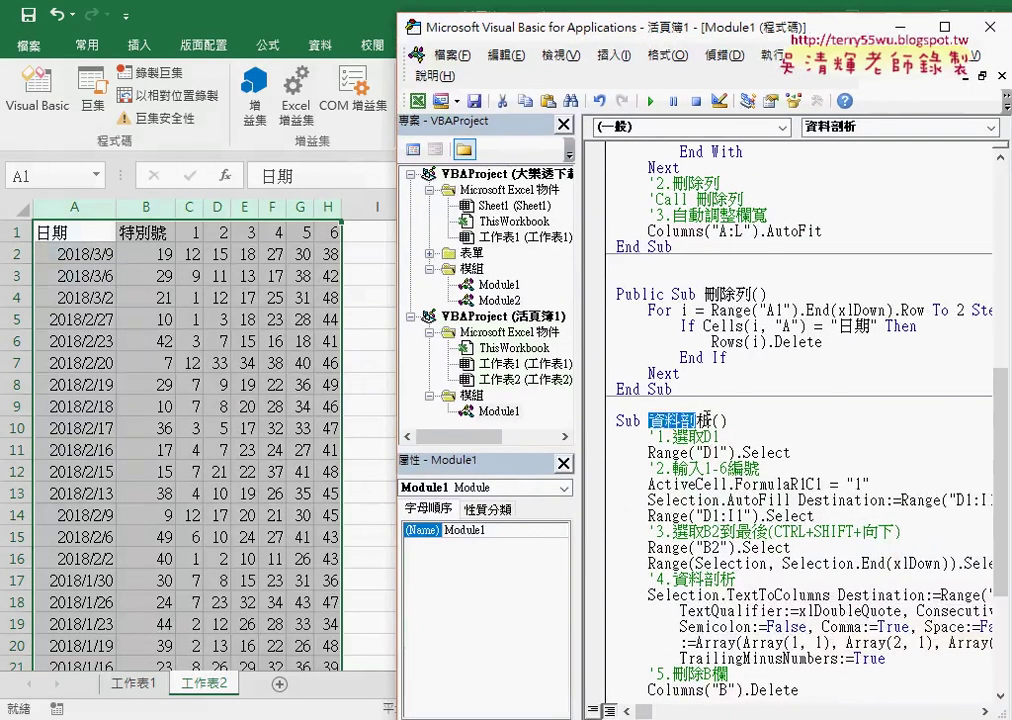
pyautogui.rightClick(697, 420)
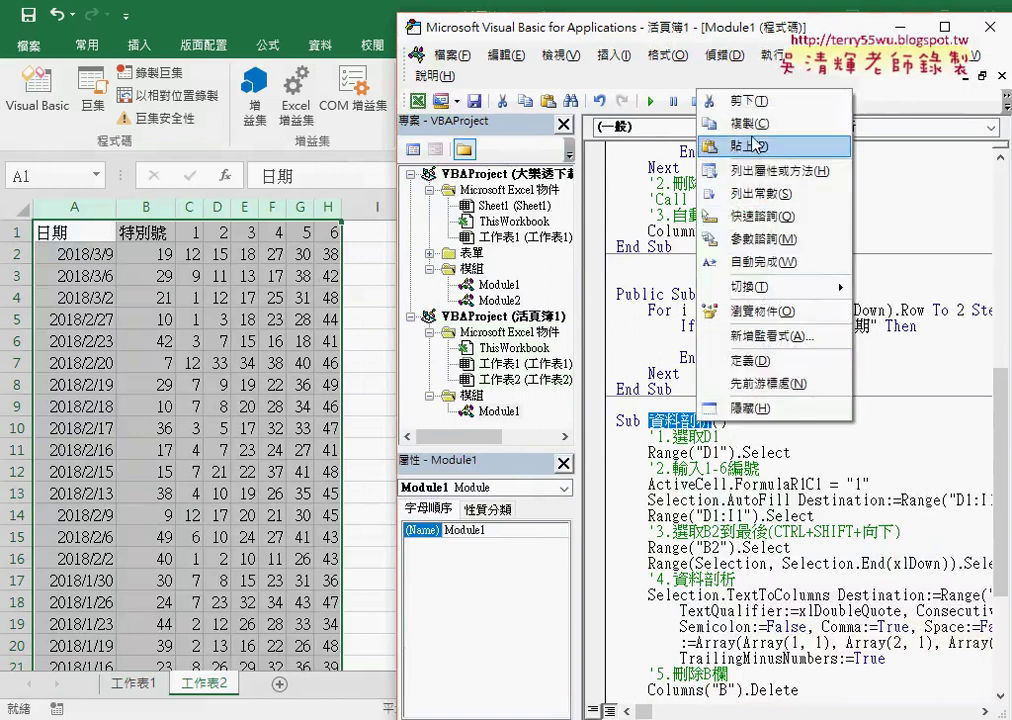
pyautogui.press('Escape')
pyautogui.moveTo(615, 418)
pyautogui.mouseDown()
pyautogui.moveTo(737, 549)
pyautogui.moveTo(700, 680)
pyautogui.mouseUp()
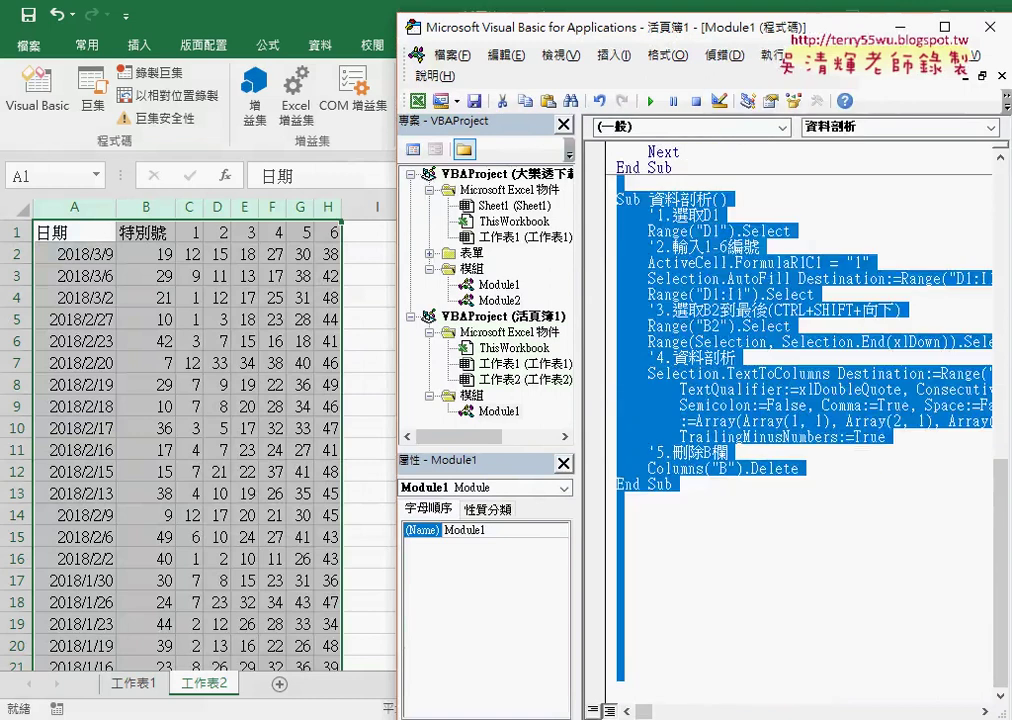
pyautogui.press('Delete')
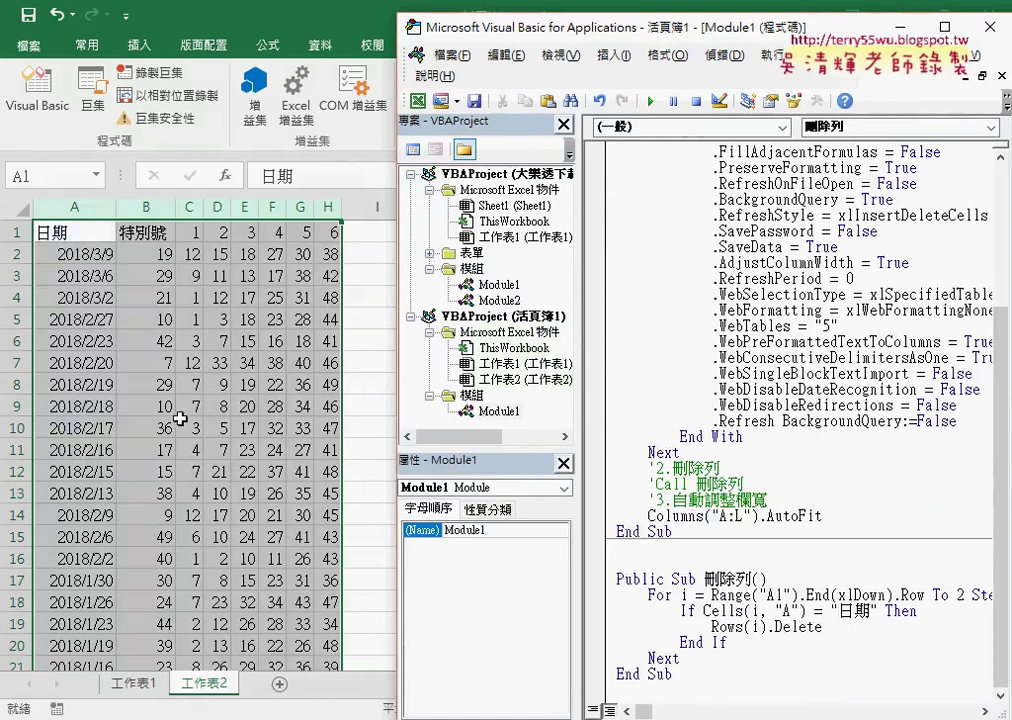
pyautogui.click(278, 452)
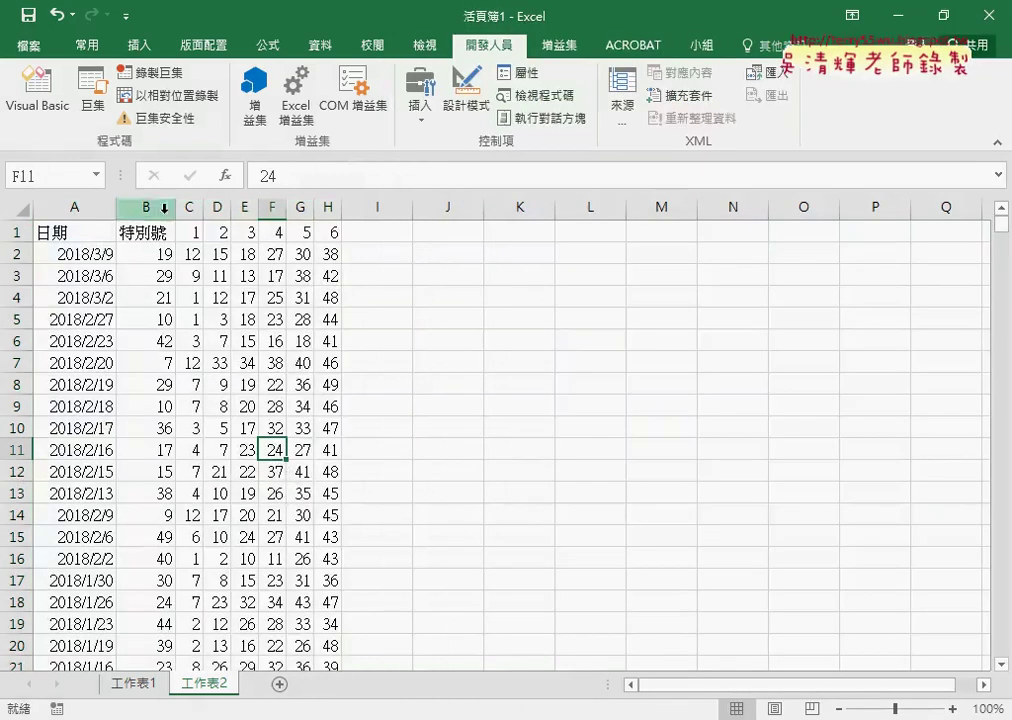
# Clear the lottery data from A1:H1 downward, deleting the linked web query.
pyautogui.click(68, 236)
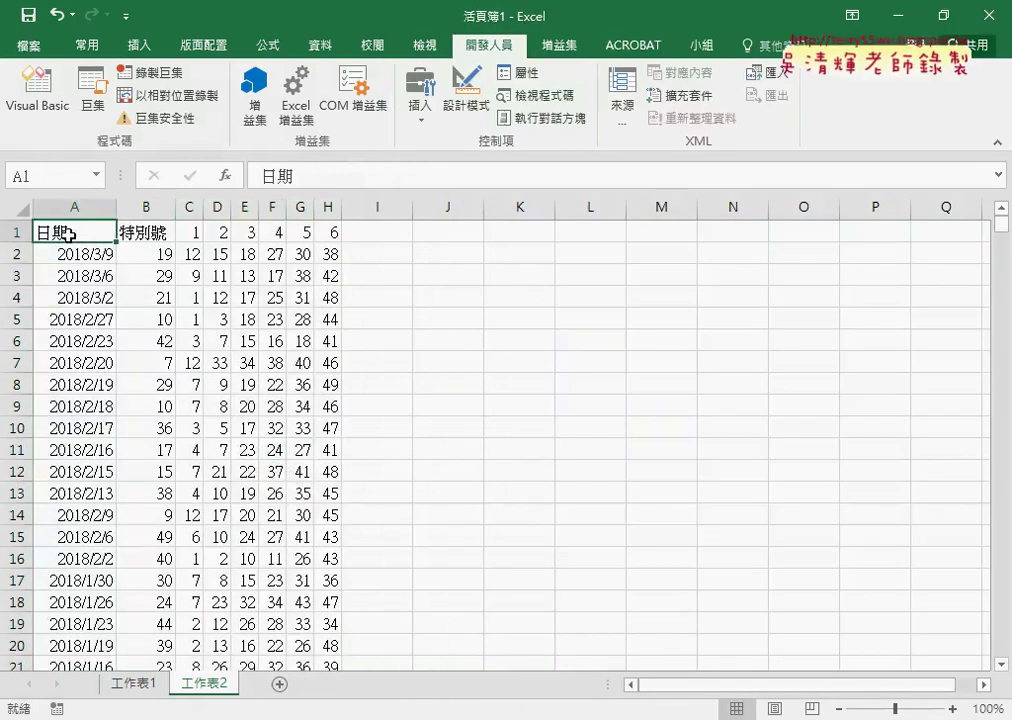
pyautogui.hotkey('ctrl', 'shift', 'Right')
pyautogui.hotkey('ctrl', 'shift', 'Down')
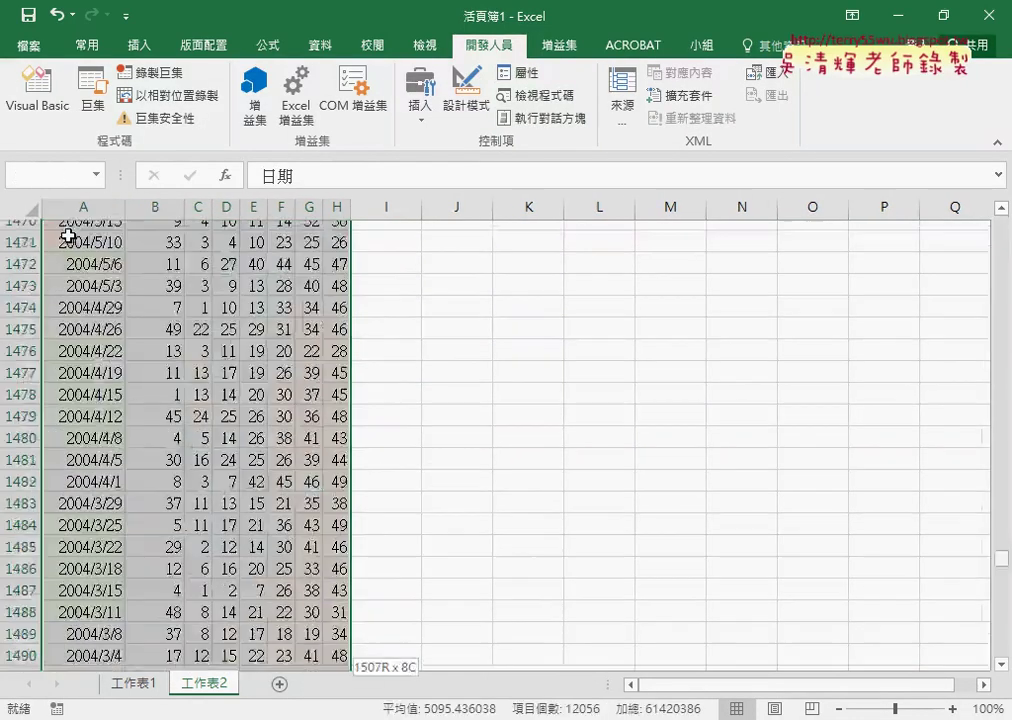
pyautogui.press('Delete')
pyautogui.click(463, 421)
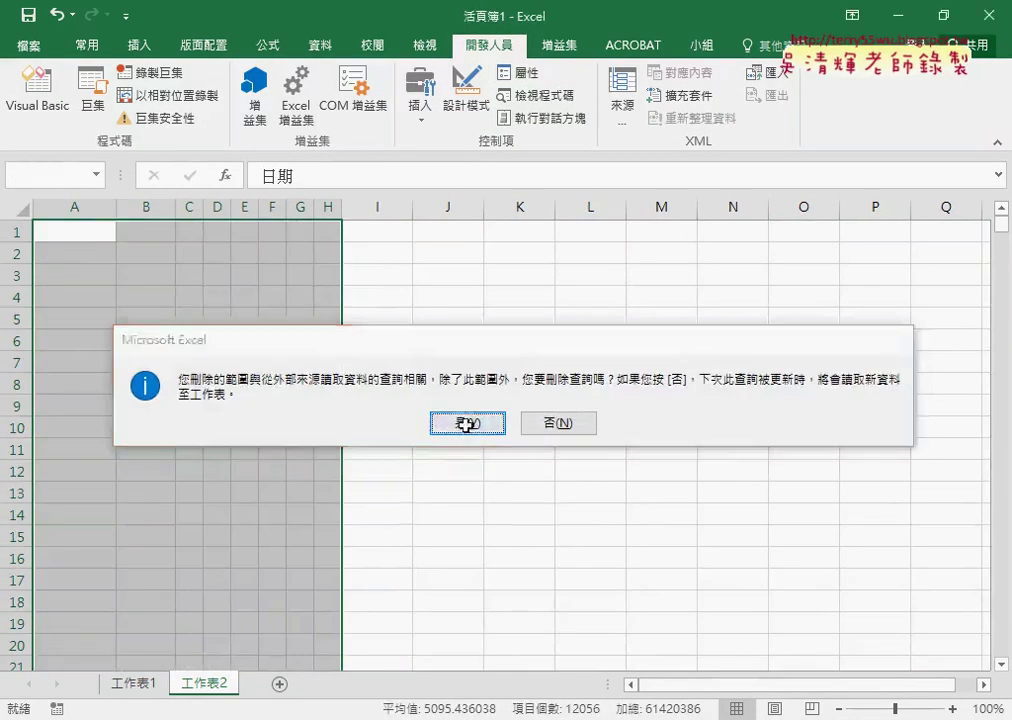
# Uncomment Call 刪除列 and run the 批次大樂透下載 macro with F5.
pyautogui.moveTo(627, 665)
pyautogui.click(720, 630)
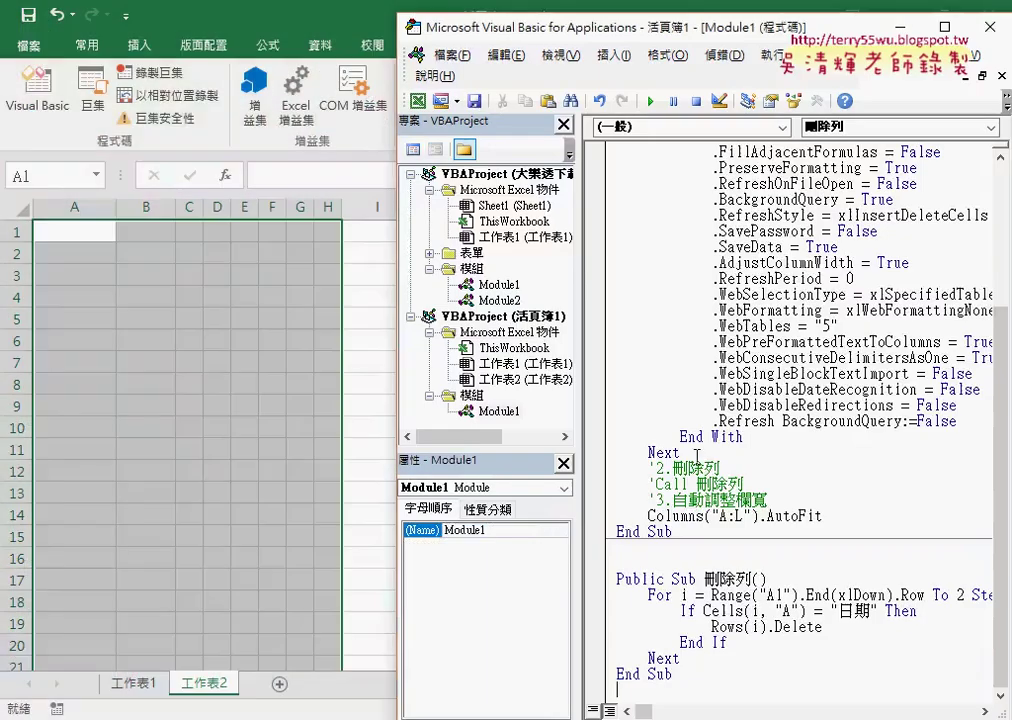
pyautogui.scroll(3, 697, 457)
pyautogui.scroll(1, 697, 457)
pyautogui.scroll(-2, 697, 457)
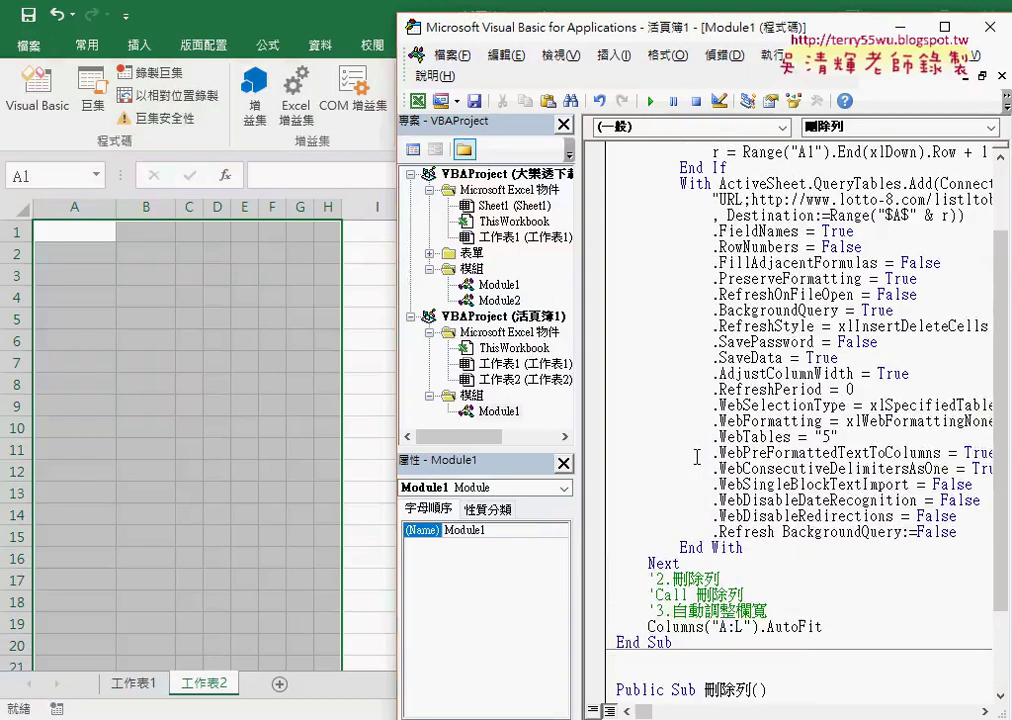
pyautogui.click(651, 594)
pyautogui.hotkey('shift', 'Right')
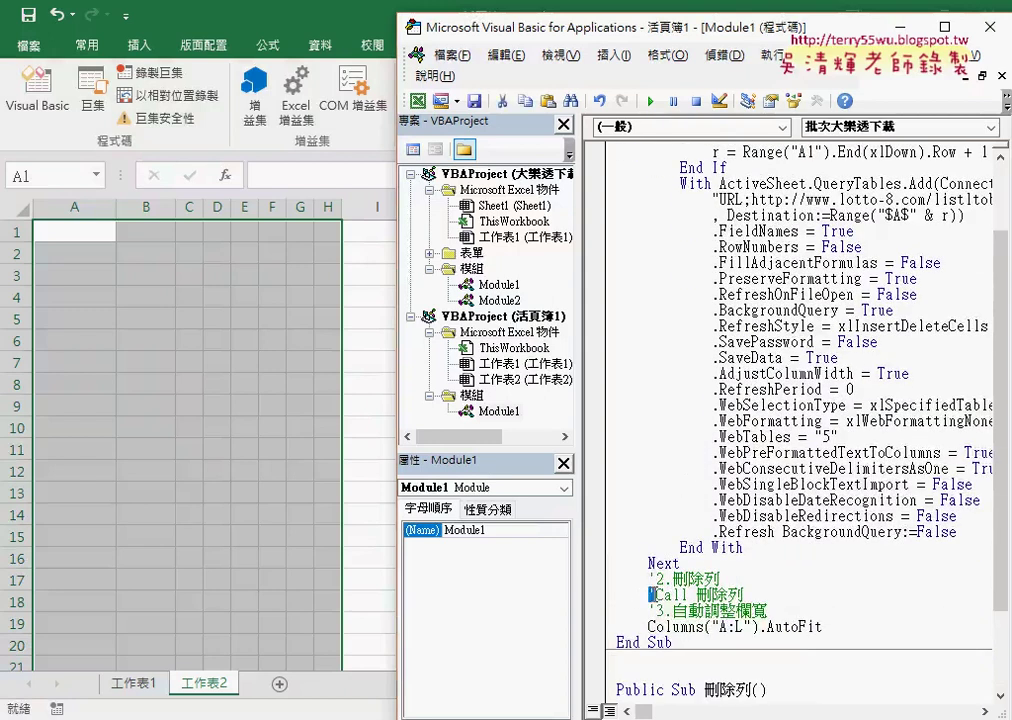
pyautogui.press('Delete')
pyautogui.press('F5')
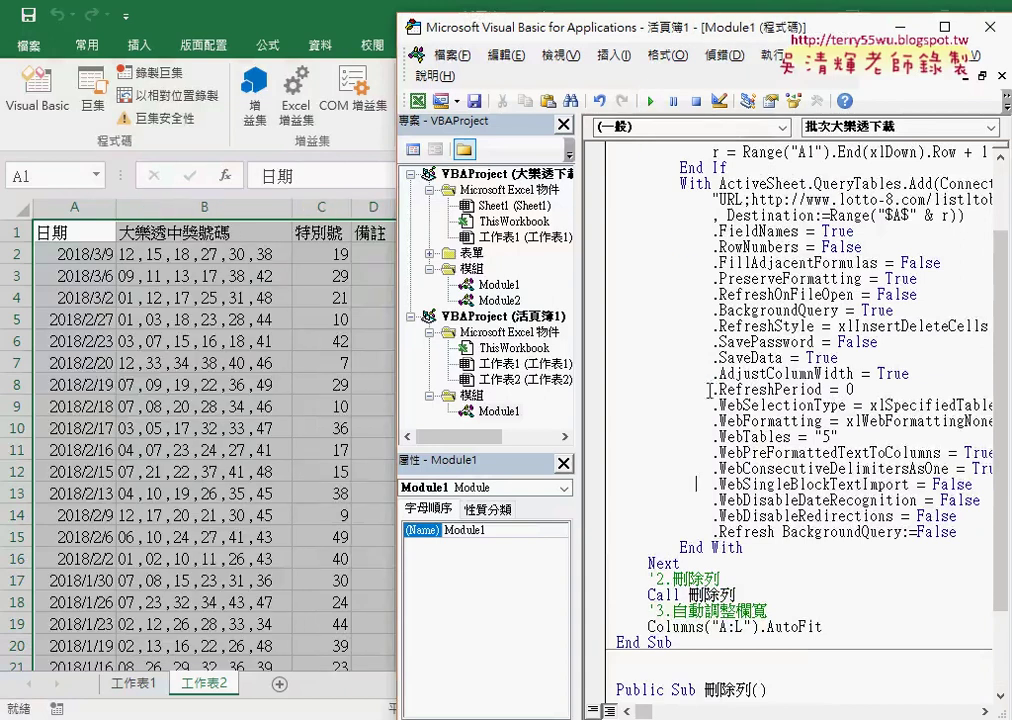
pyautogui.click(235, 362)
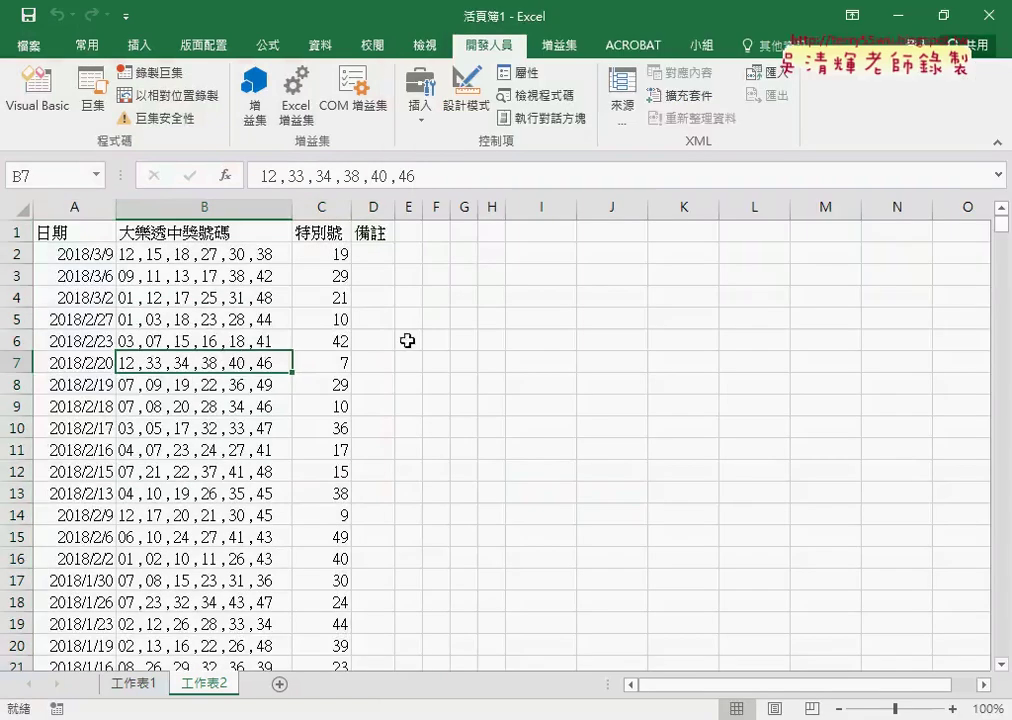
# Start recording a macro named 資料剖析 stored in 現用活頁簿, beginning from E1.
pyautogui.click(414, 231)
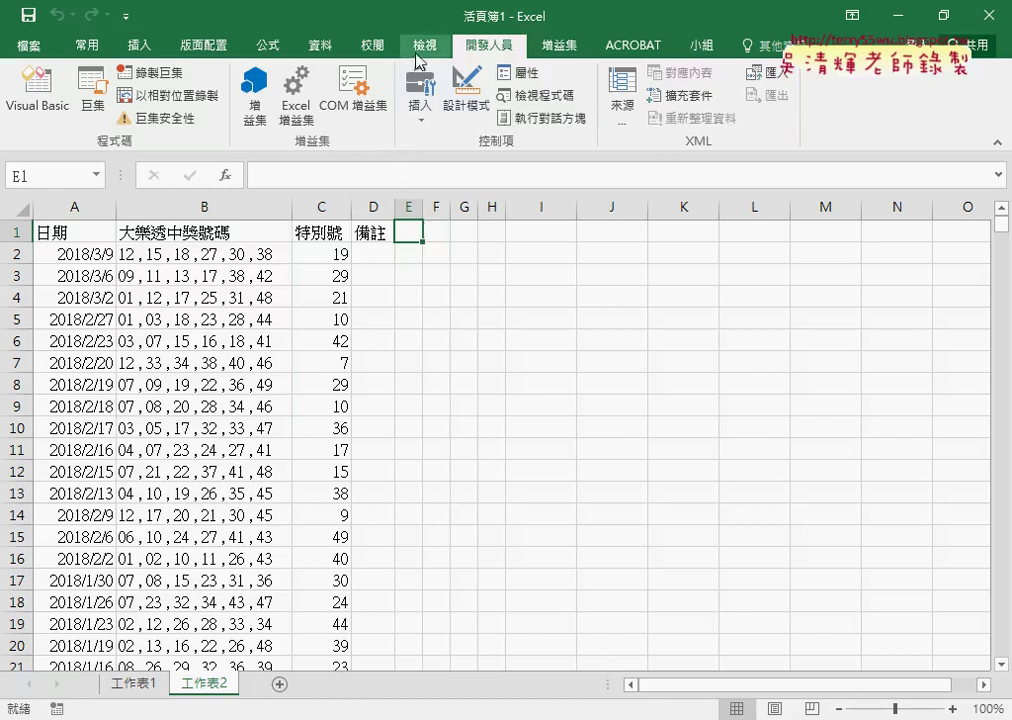
pyautogui.click(150, 72)
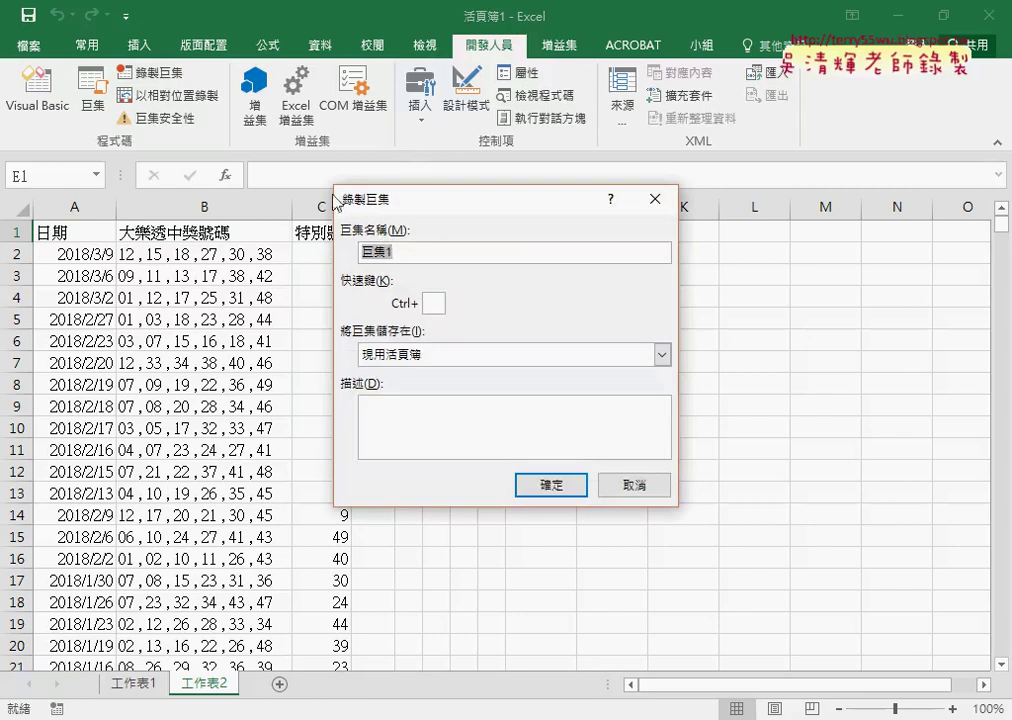
pyautogui.rightClick(407, 249)
pyautogui.click(430, 305)
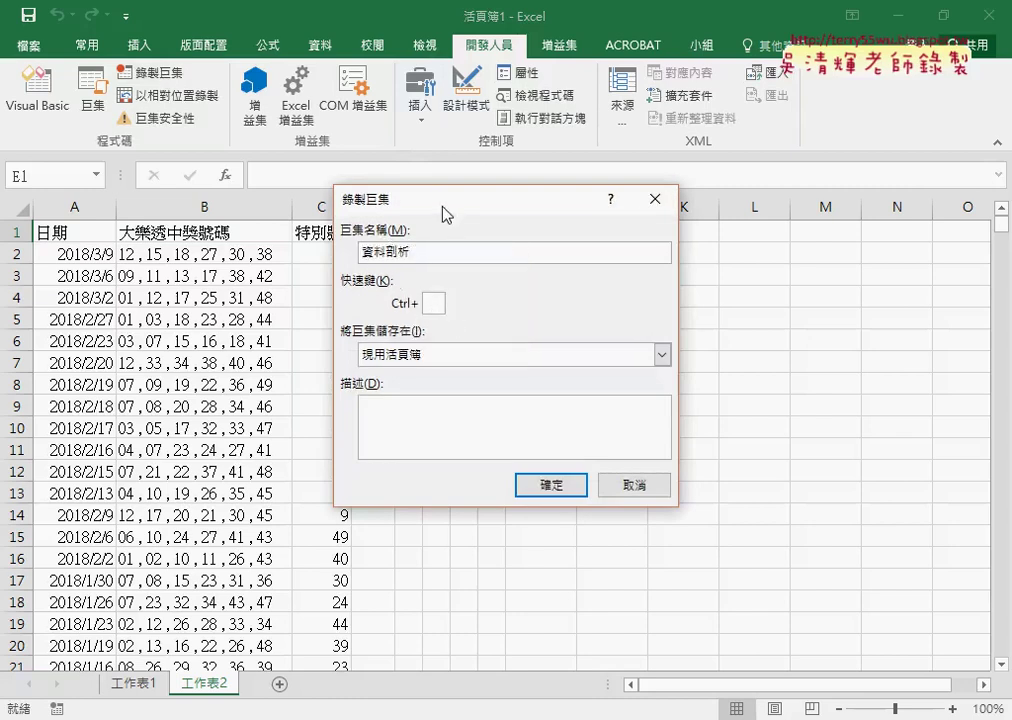
pyautogui.moveTo(442, 208); pyautogui.dragTo(596, 204)
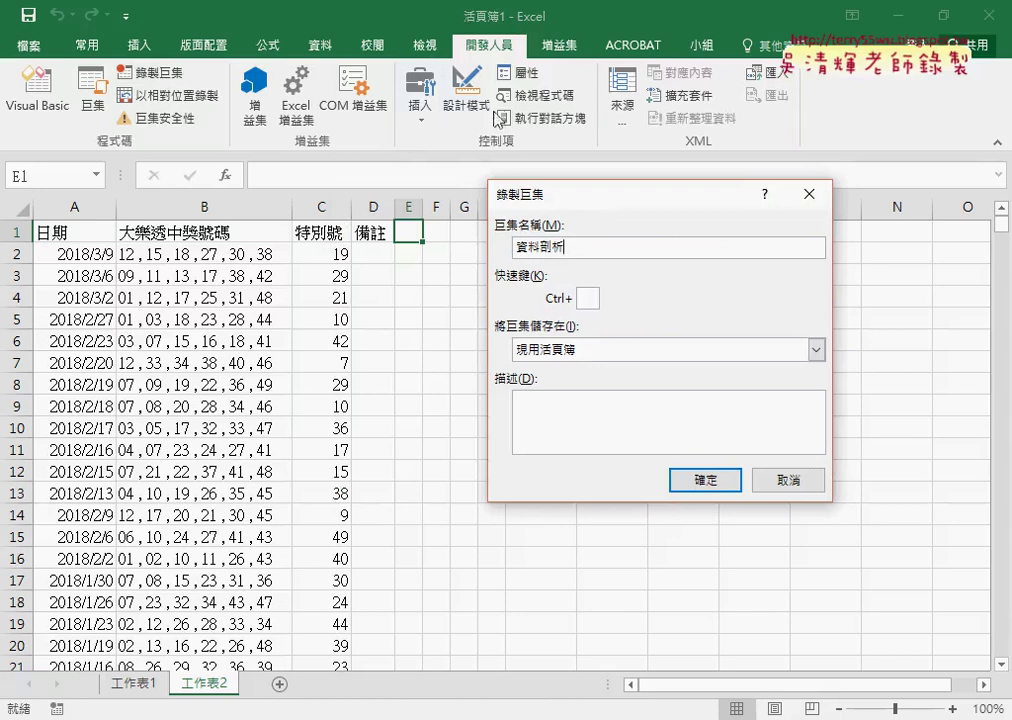
pyautogui.click(719, 481)
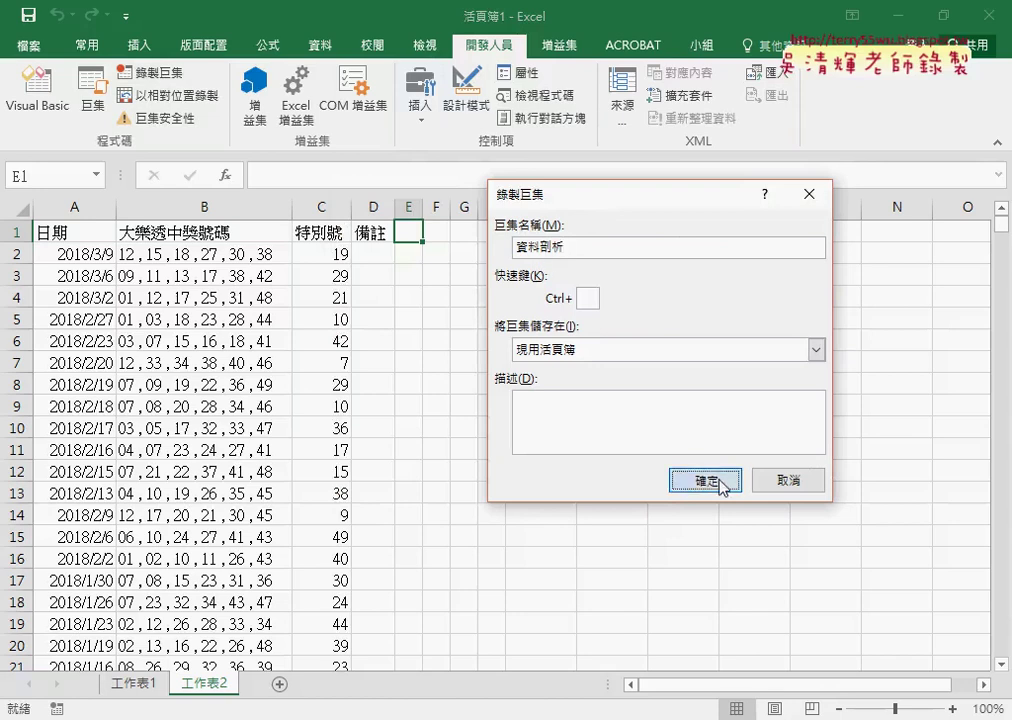
pyautogui.click(722, 484)
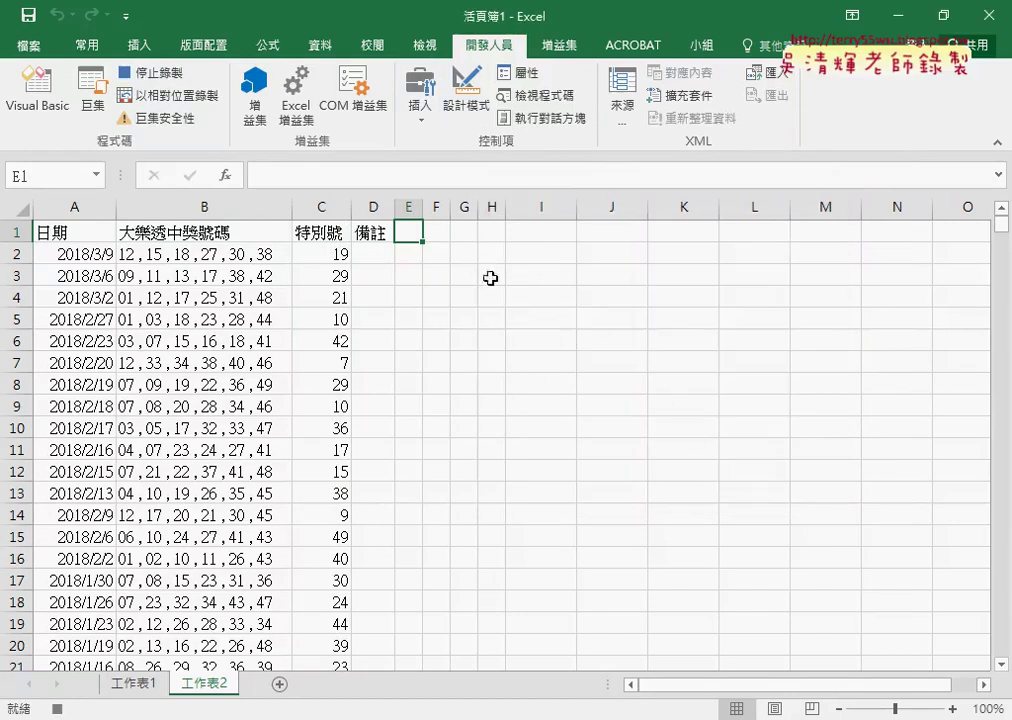
pyautogui.click(378, 233)
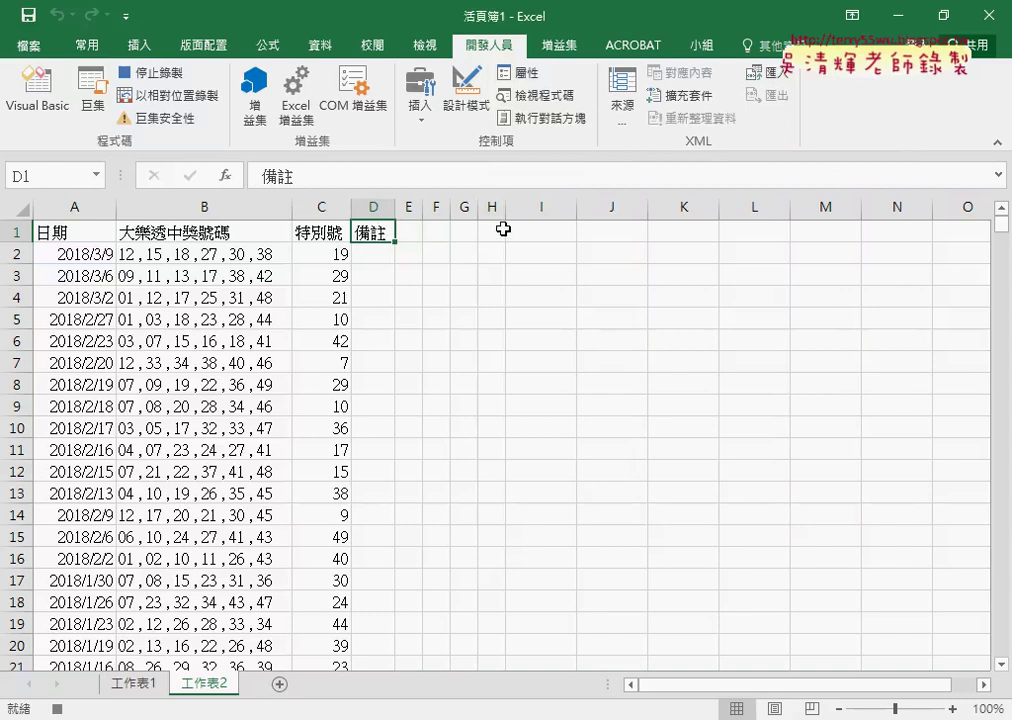
# Replace the 備註 header with the series 1 to 6 across D1:I1.
pyautogui.write('1')
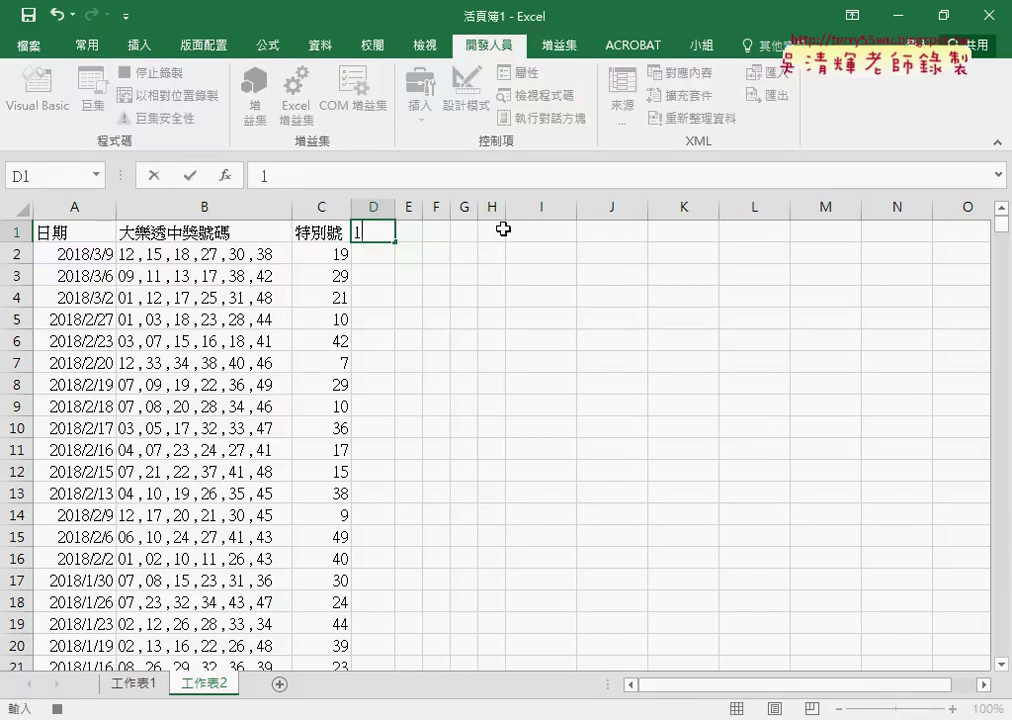
pyautogui.moveTo(395, 242); pyautogui.dragTo(534, 244)
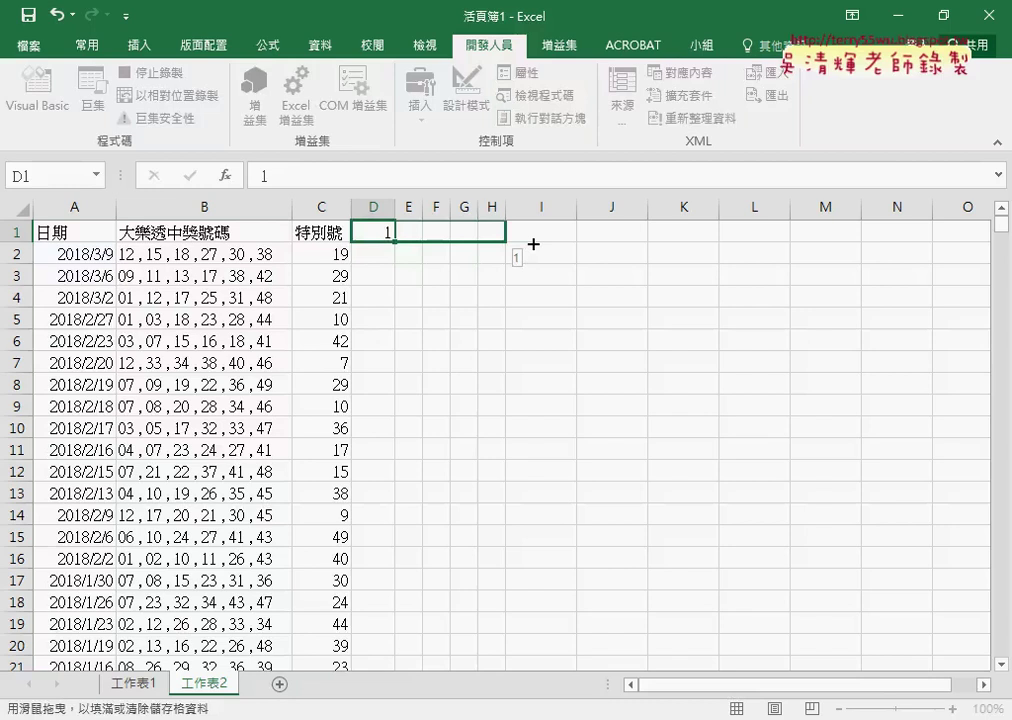
pyautogui.press('ctrl')
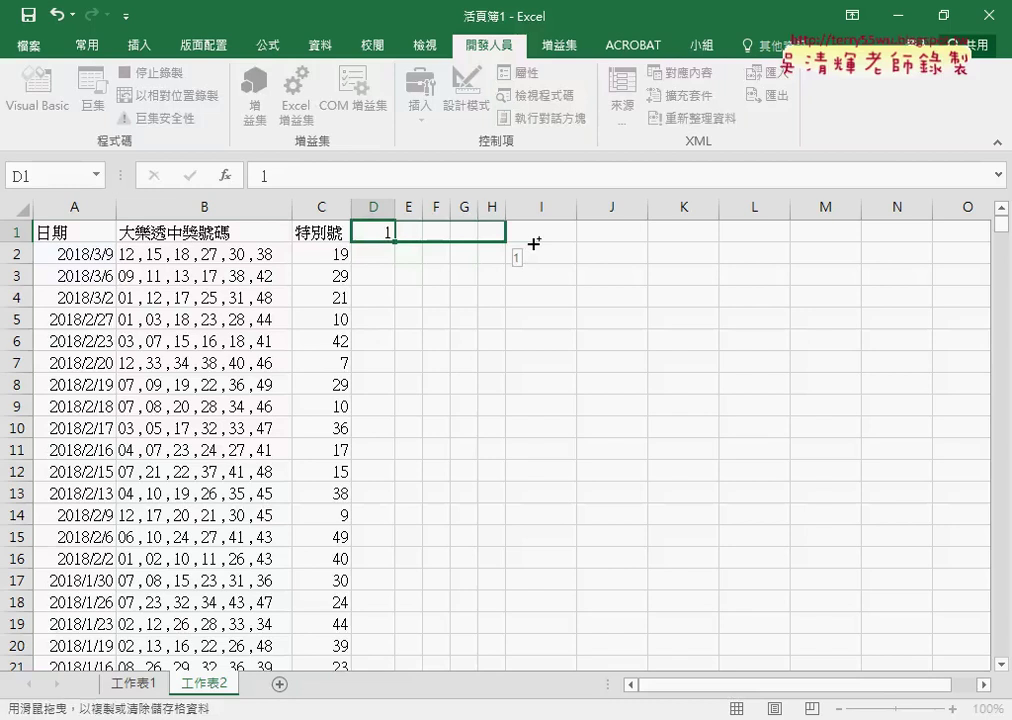
pyautogui.moveTo(534, 244); pyautogui.dragTo(570, 240)
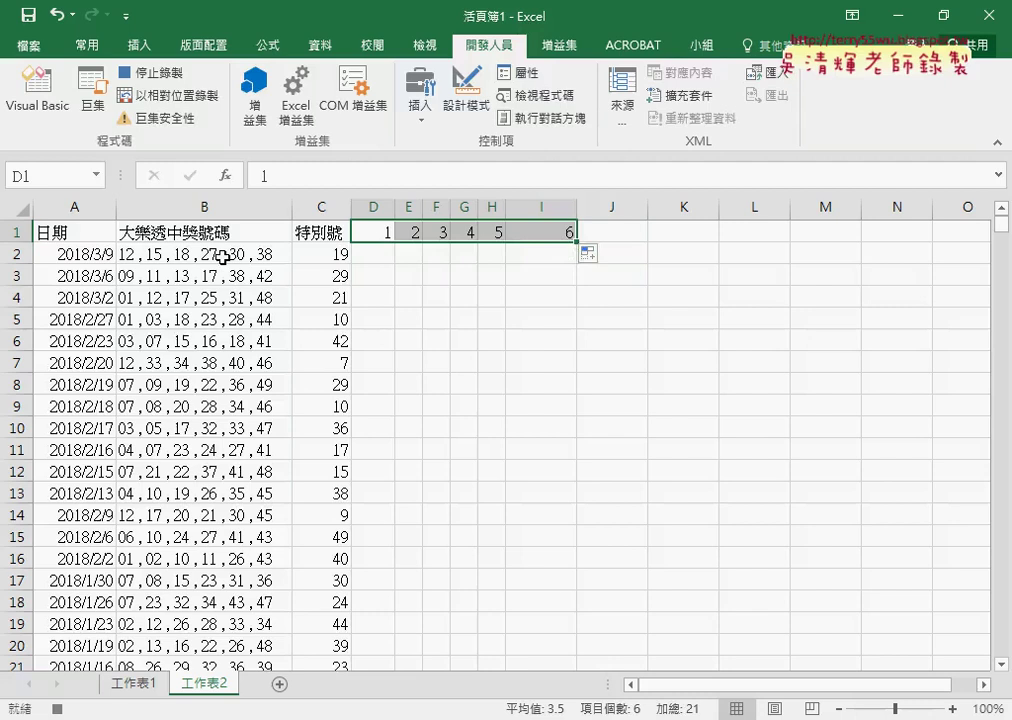
# Select the winning numbers from B2 down to the last entry.
pyautogui.click(222, 257)
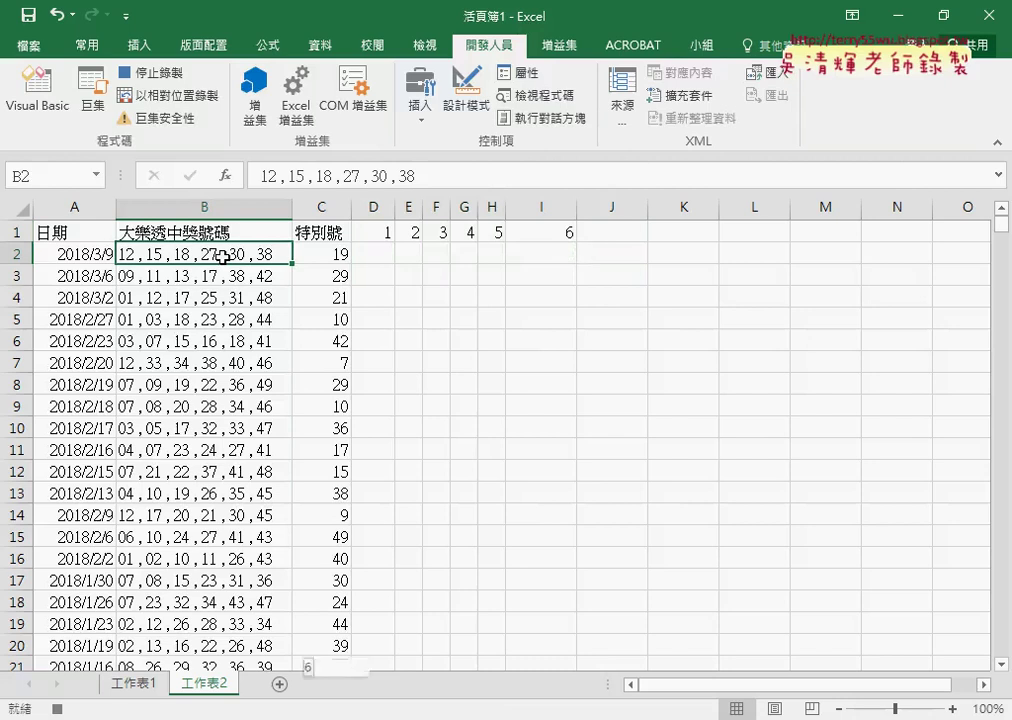
pyautogui.hotkey('ctrl', 'shift', 'Down')
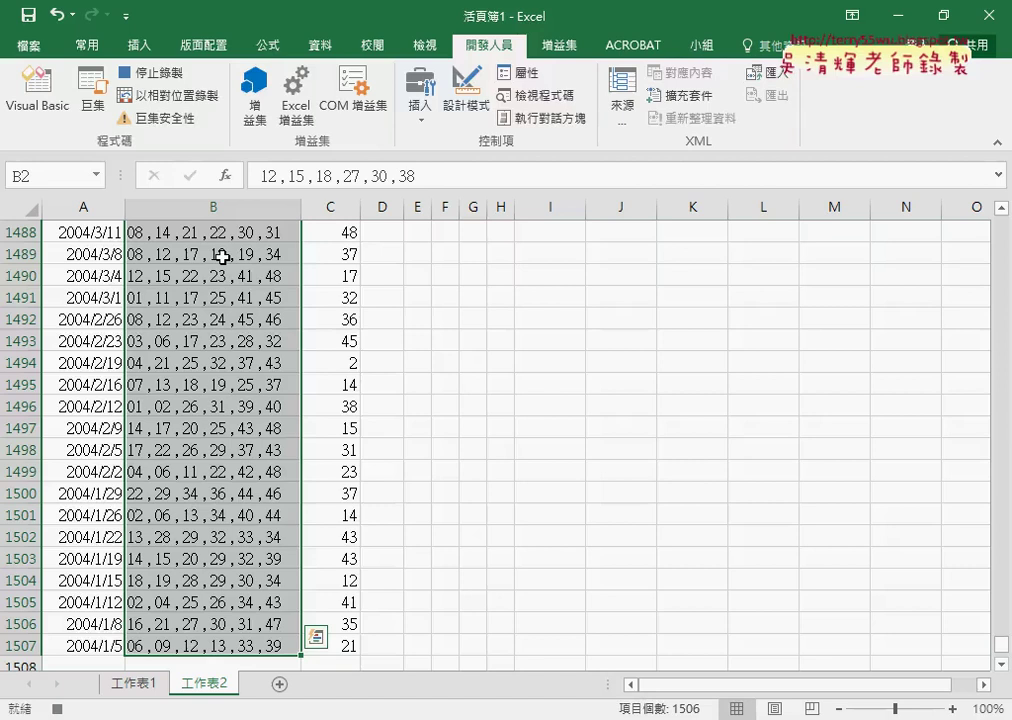
pyautogui.click(322, 45)
# Split column B's comma-delimited draws into six numbers in columns D–I, starting at $D$2.
pyautogui.click(604, 92)
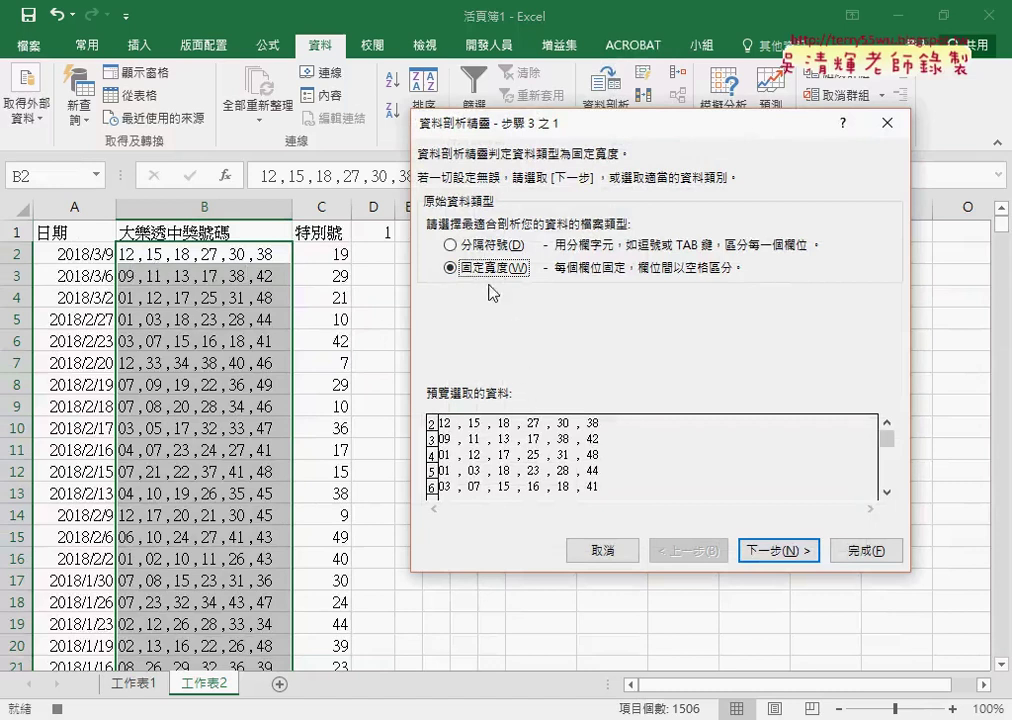
pyautogui.click(486, 248)
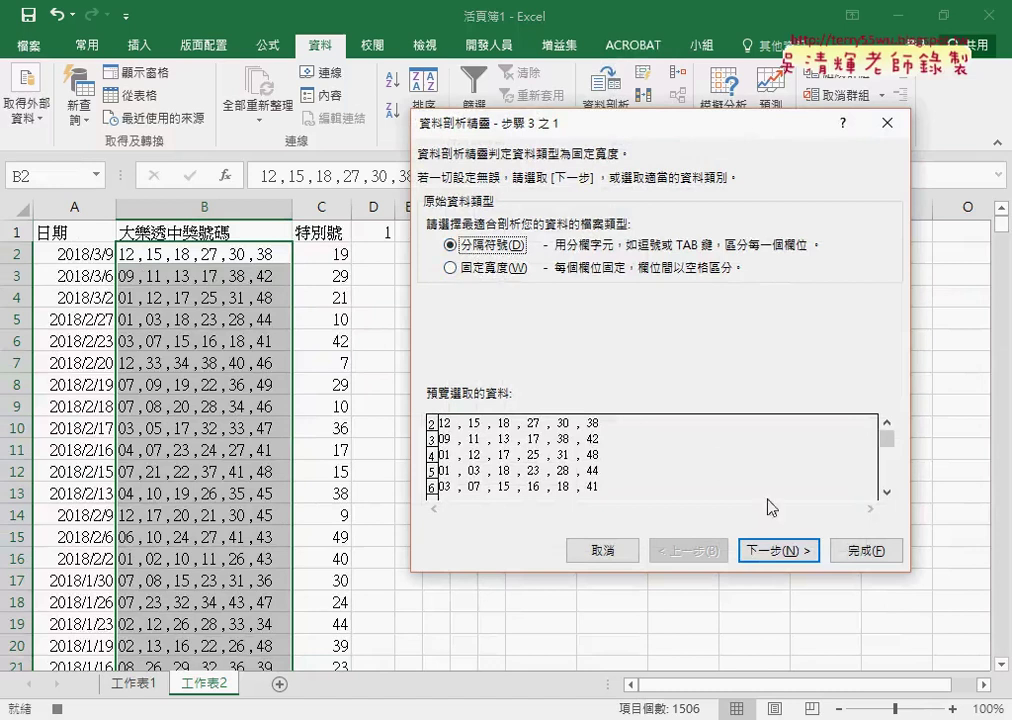
pyautogui.click(803, 556)
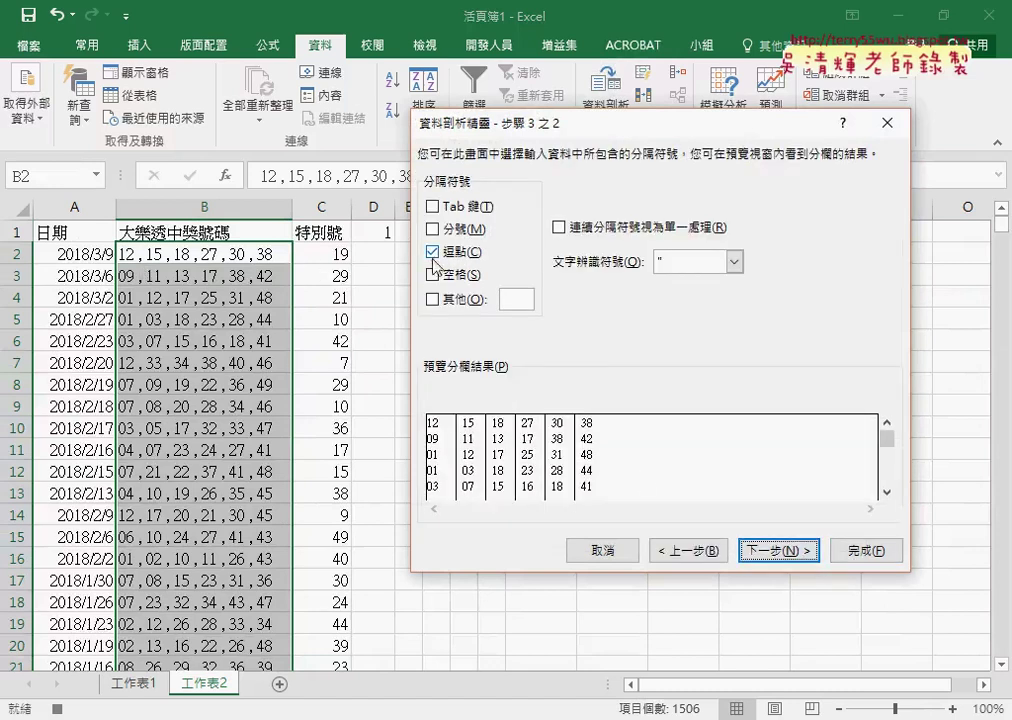
pyautogui.click(780, 553)
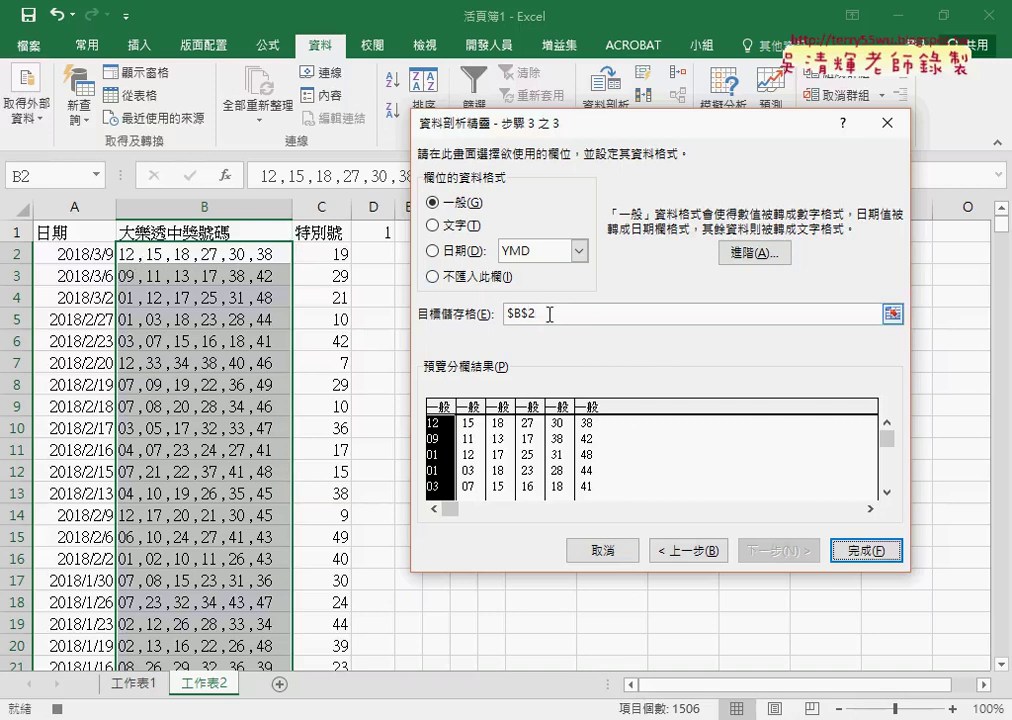
pyautogui.click(507, 318)
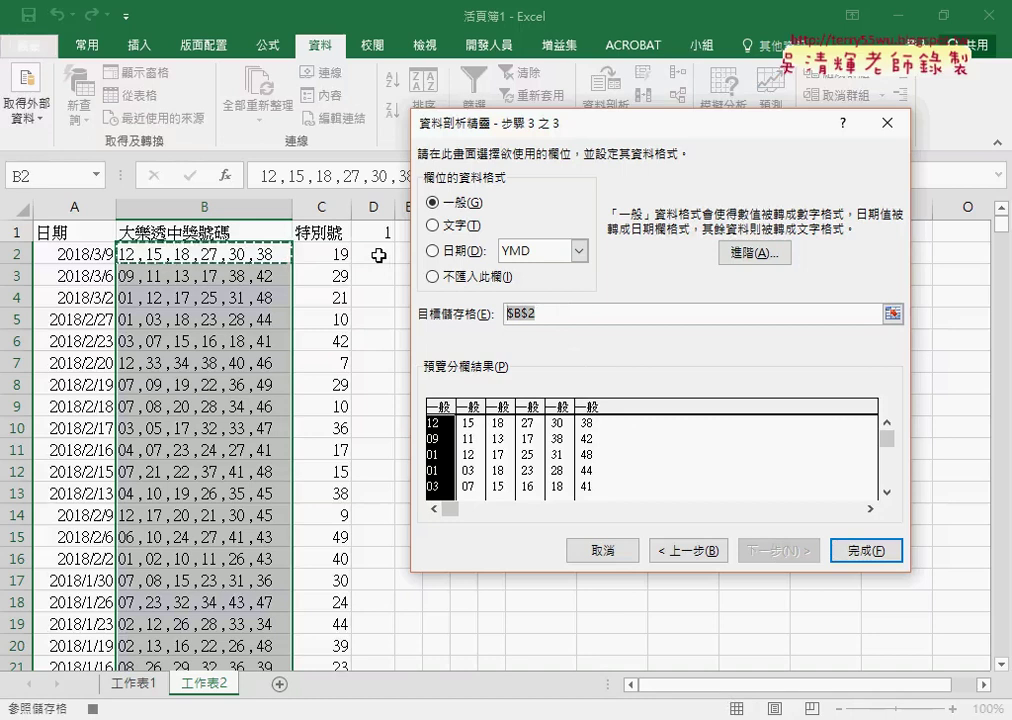
pyautogui.click(378, 256)
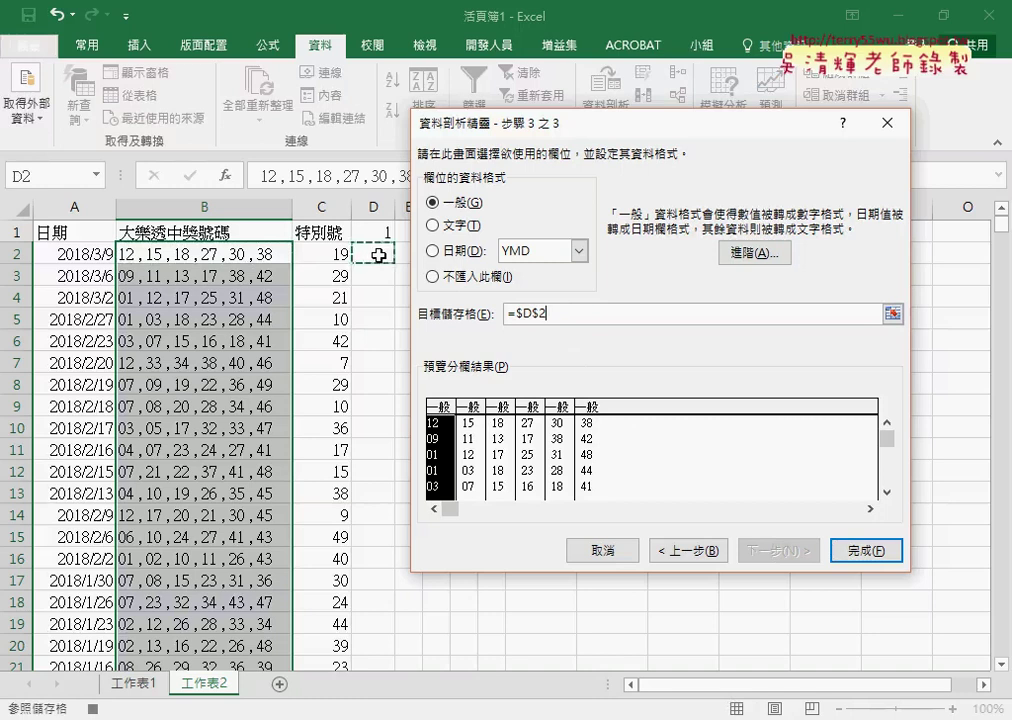
pyautogui.click(861, 551)
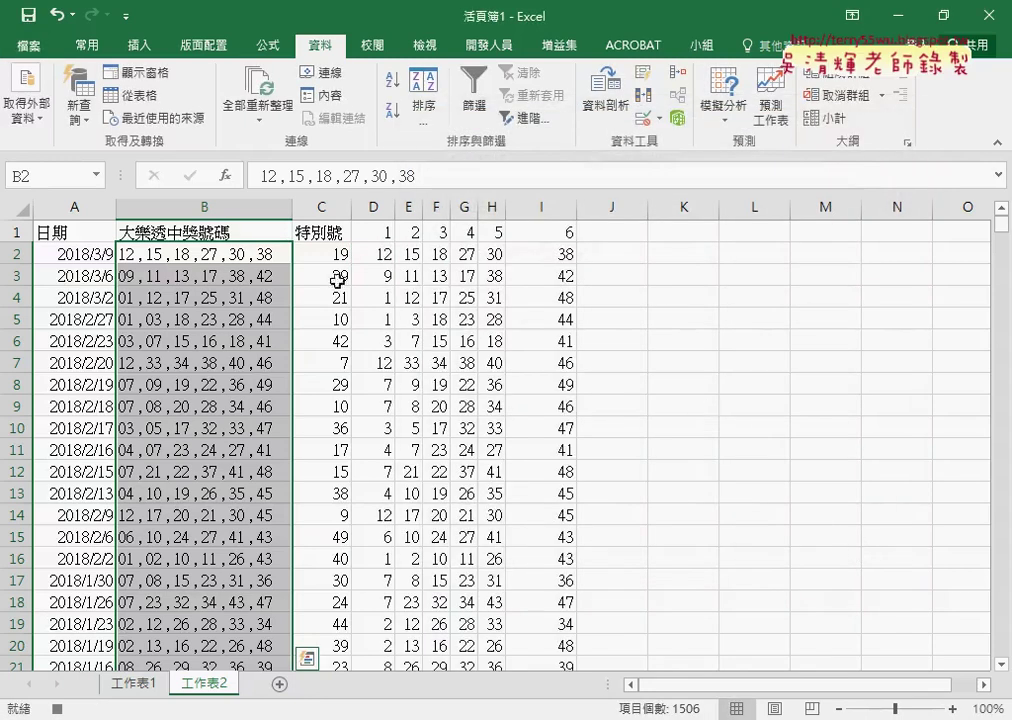
# Delete the combined-numbers column B so 特別號 shifts into B, then stop macro recording.
pyautogui.click(225, 209)
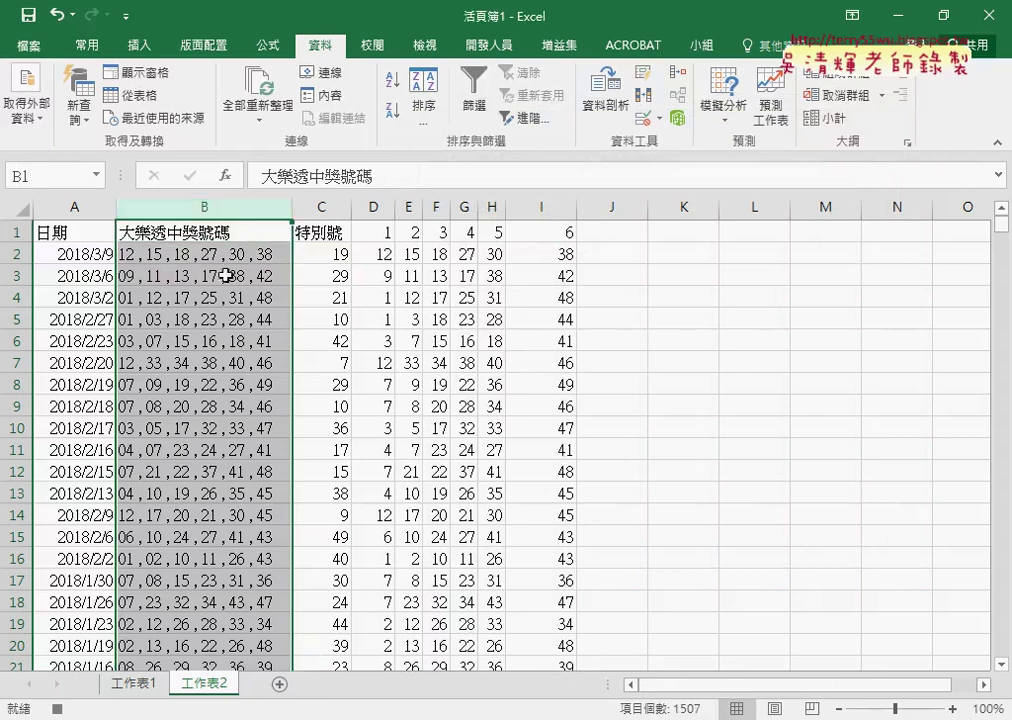
pyautogui.rightClick(229, 366)
pyautogui.click(288, 524)
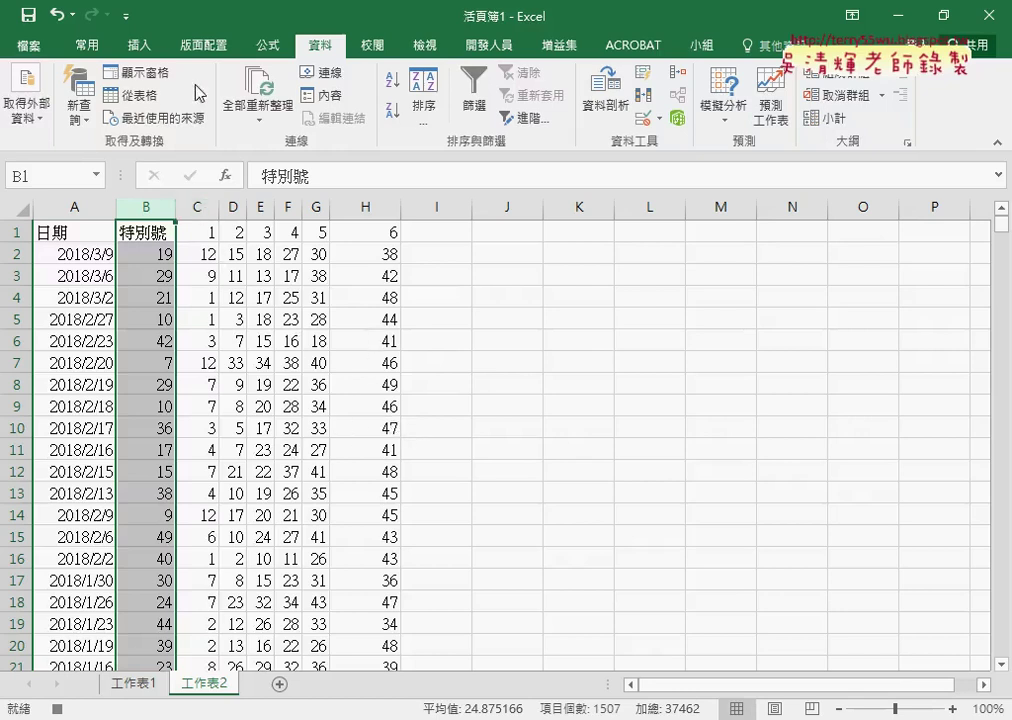
pyautogui.click(484, 45)
pyautogui.click(163, 75)
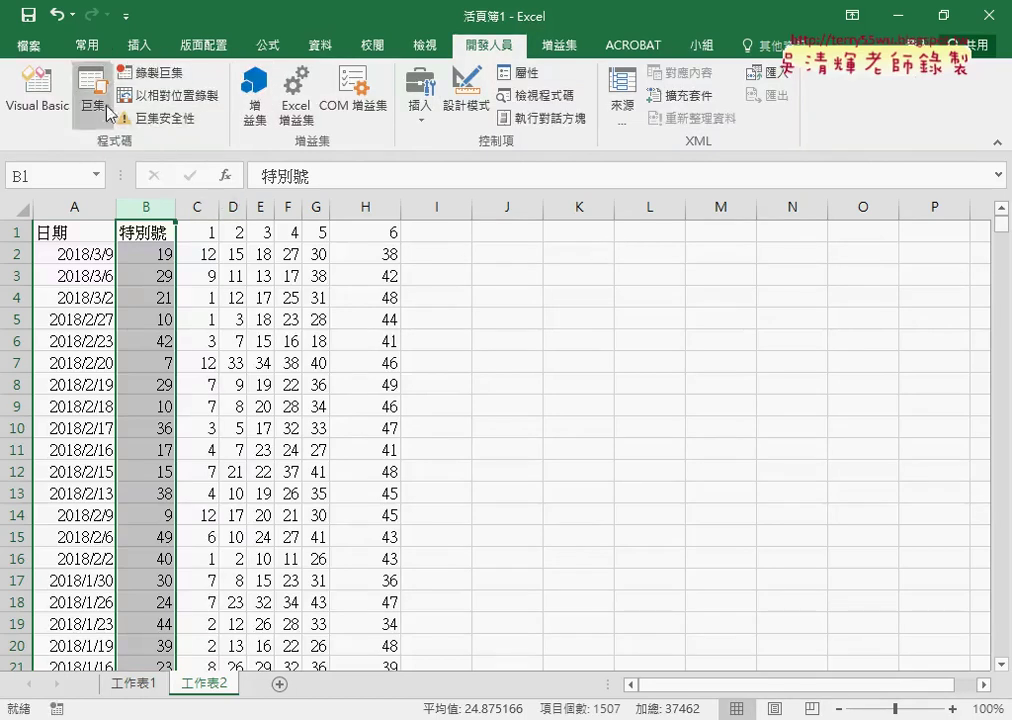
# Open the 資料剖析 macro's code in the VBA editor and view Module1.
pyautogui.click(85, 88)
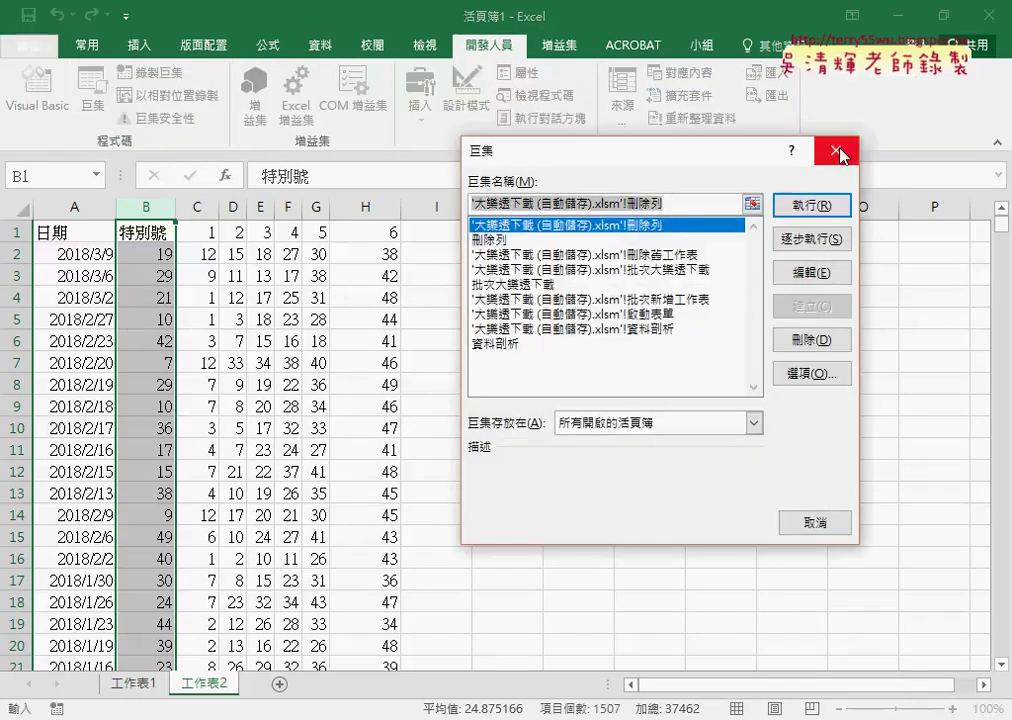
pyautogui.click(506, 345)
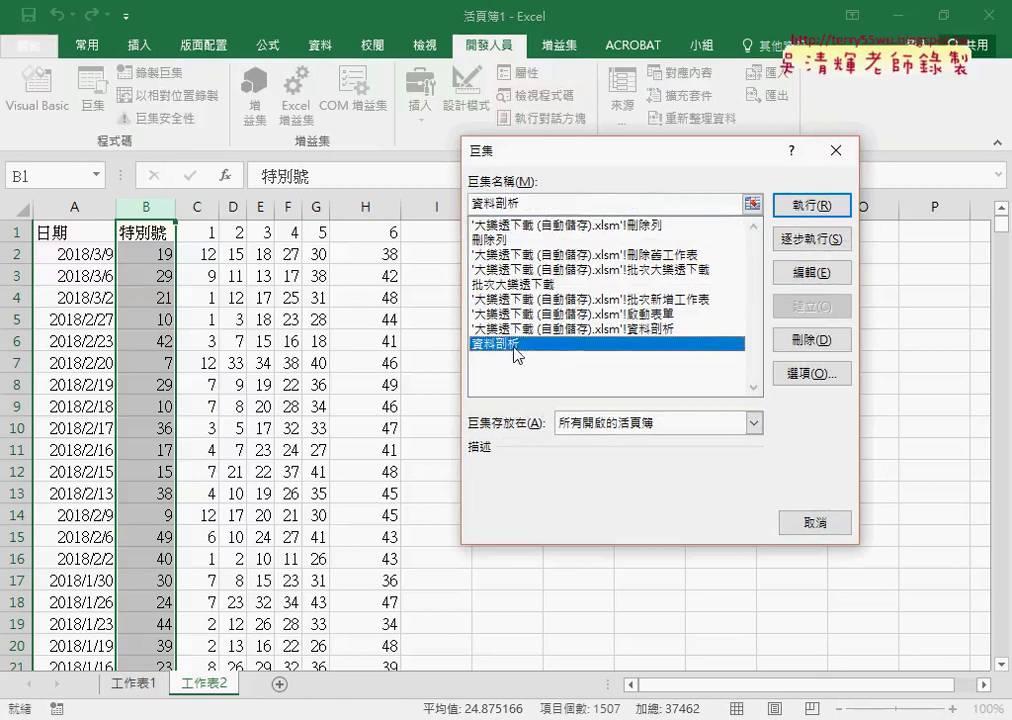
pyautogui.click(814, 273)
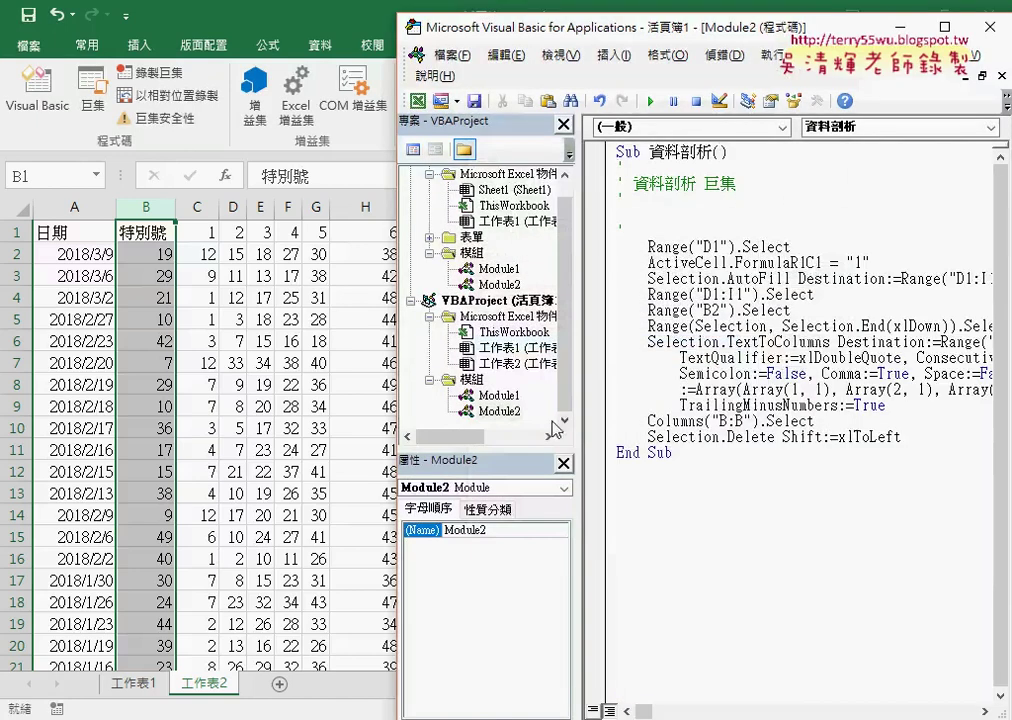
pyautogui.click(500, 411)
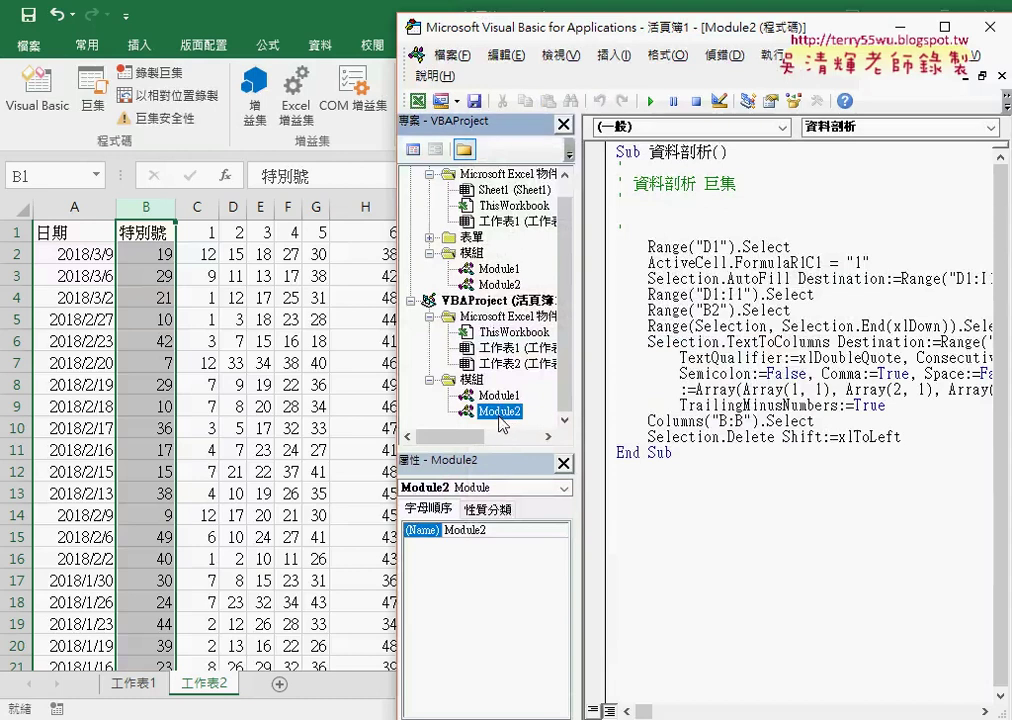
pyautogui.doubleClick(496, 398)
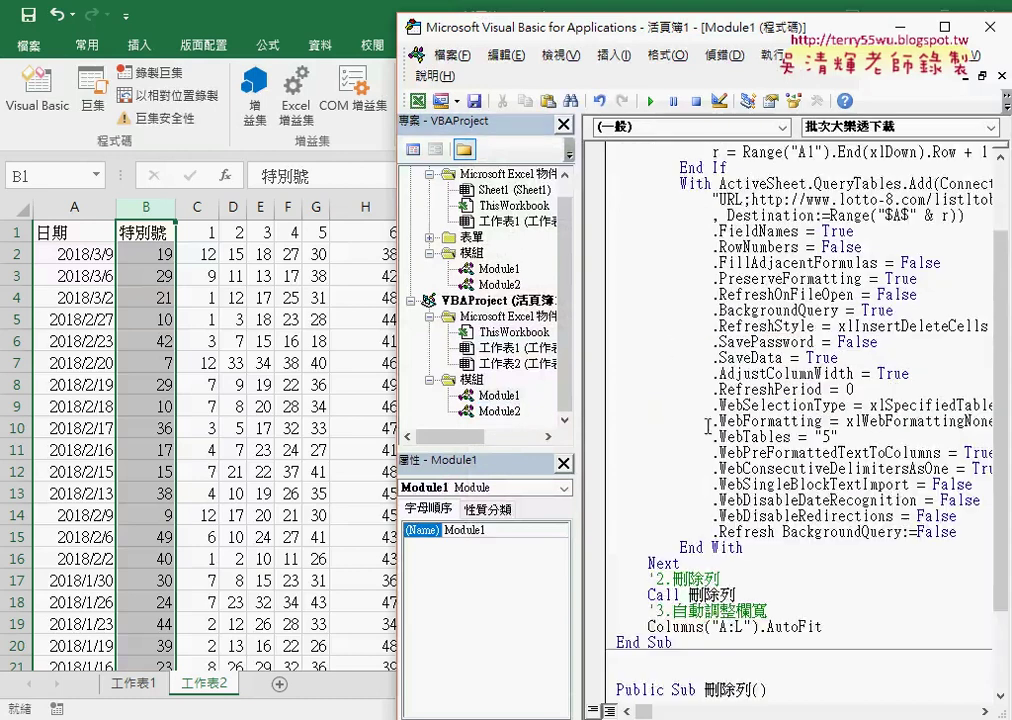
pyautogui.scroll(-1, 600, 336)
pyautogui.scroll(-1, 600, 336)
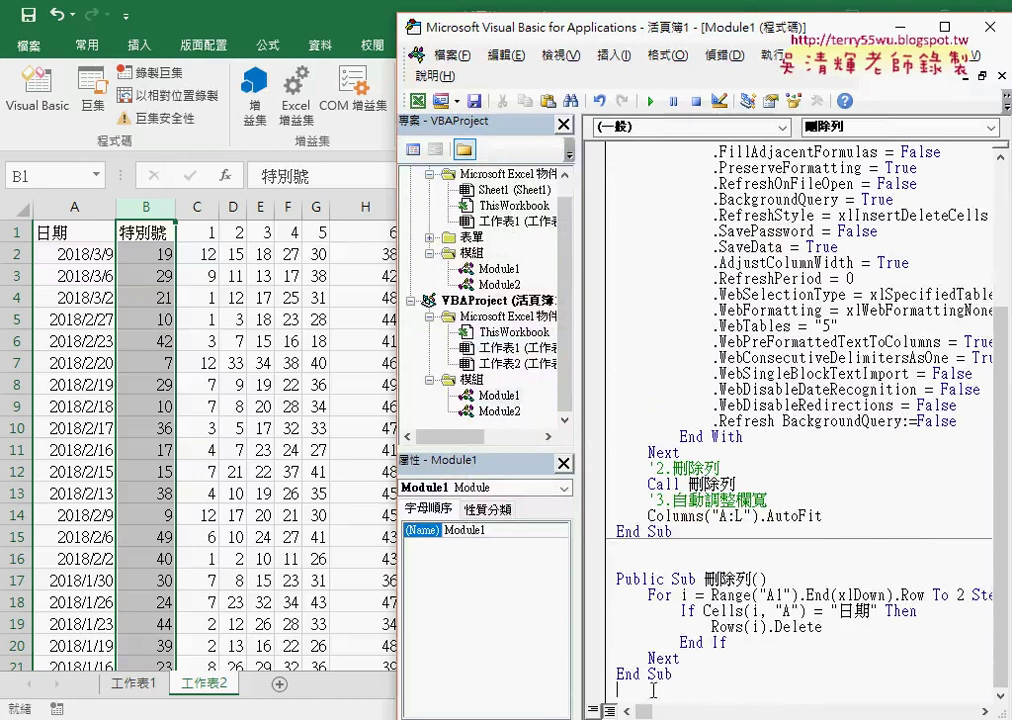
# Cut Sub 資料剖析 from Module2 and paste it into Module1 after the 刪除列 sub.
pyautogui.click(502, 411)
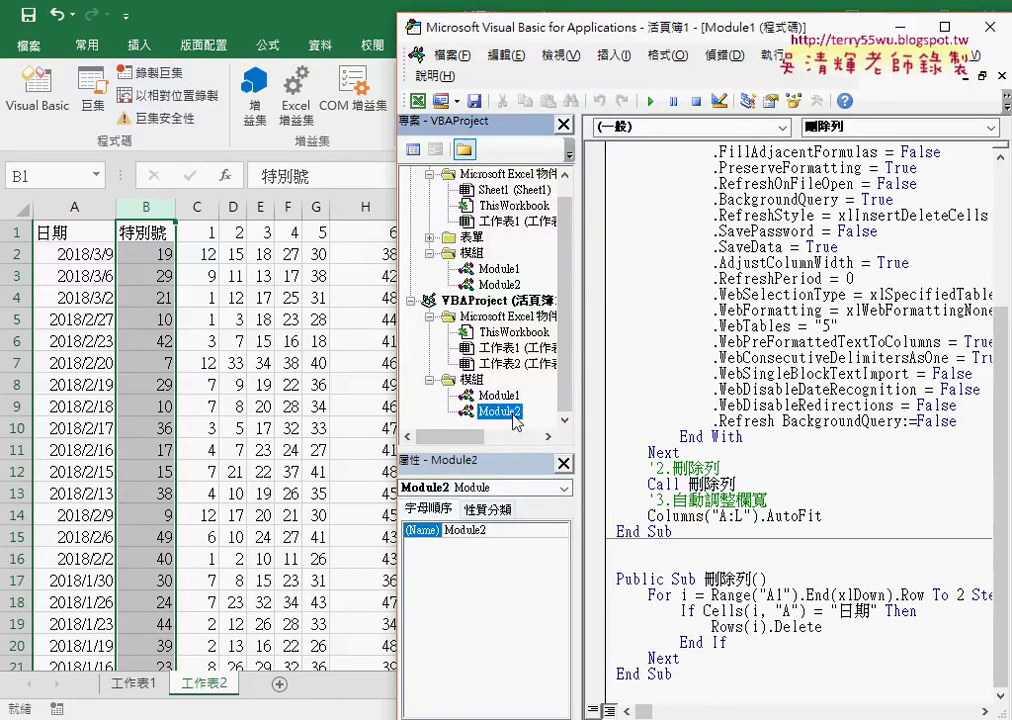
pyautogui.doubleClick(505, 412)
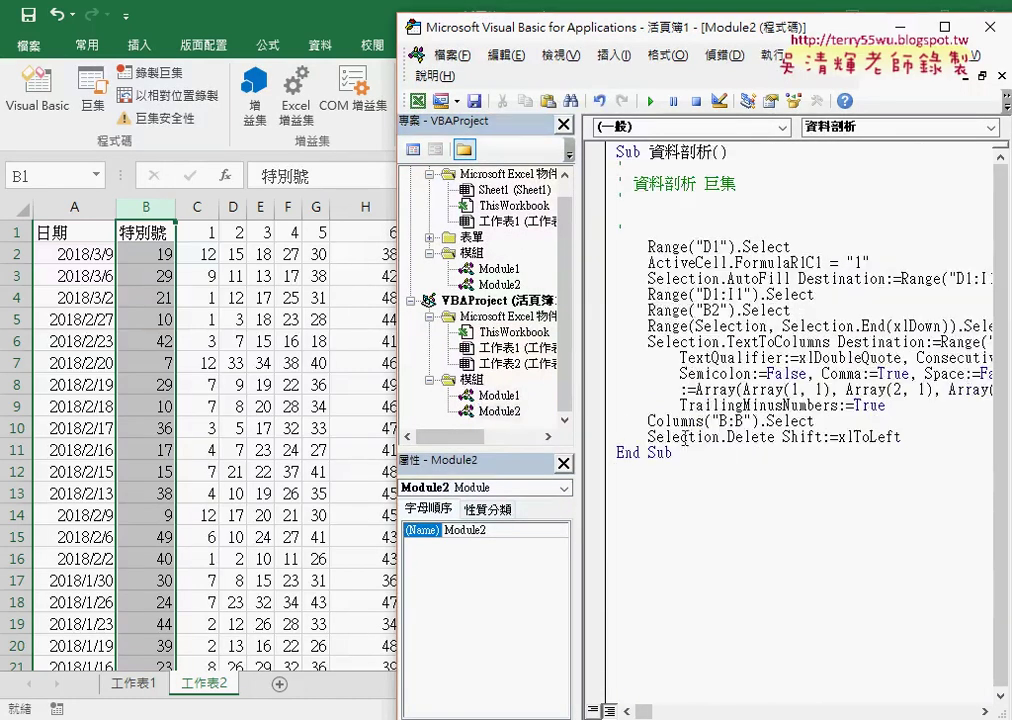
pyautogui.moveTo(719, 457); pyautogui.dragTo(605, 134)
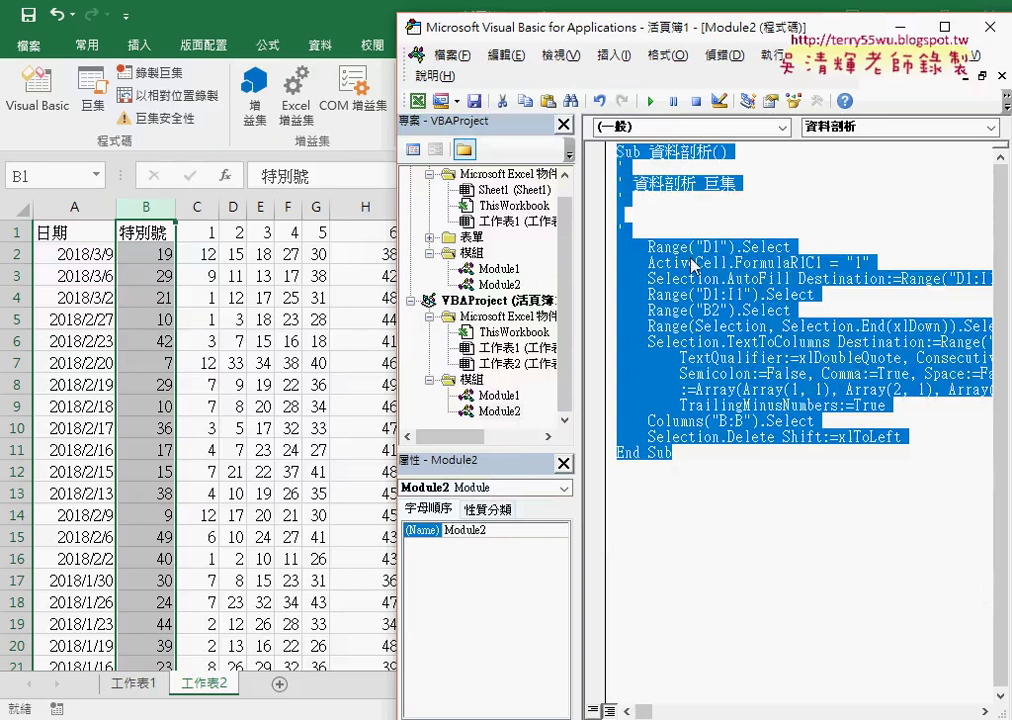
pyautogui.rightClick(592, 200)
pyautogui.click(625, 206)
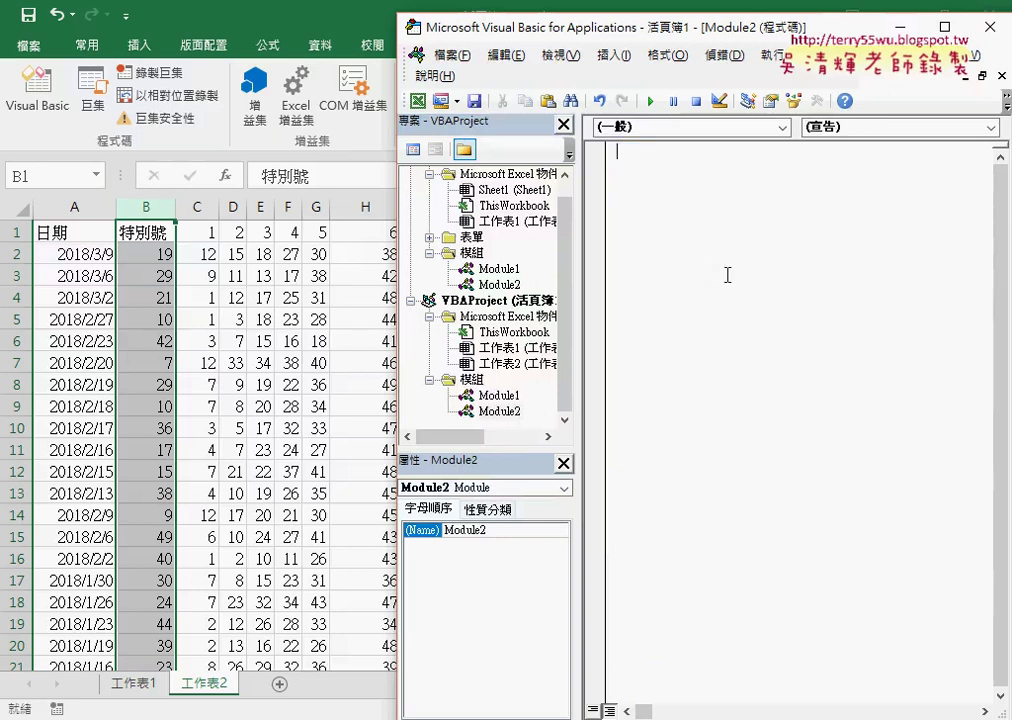
pyautogui.doubleClick(499, 395)
pyautogui.rightClick(628, 688)
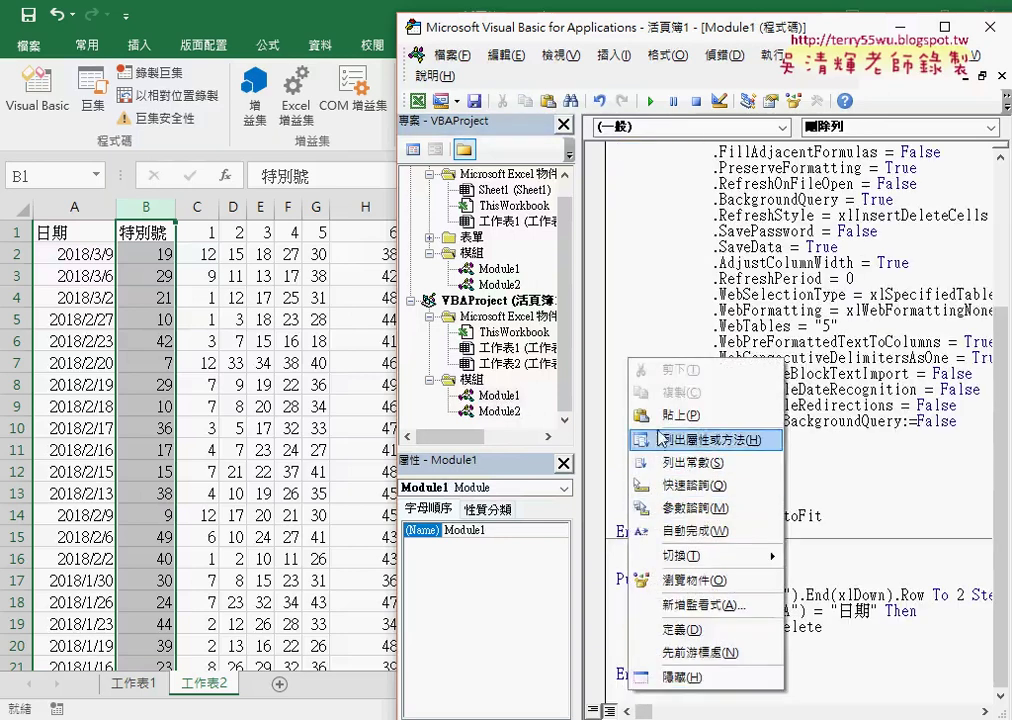
pyautogui.click(660, 414)
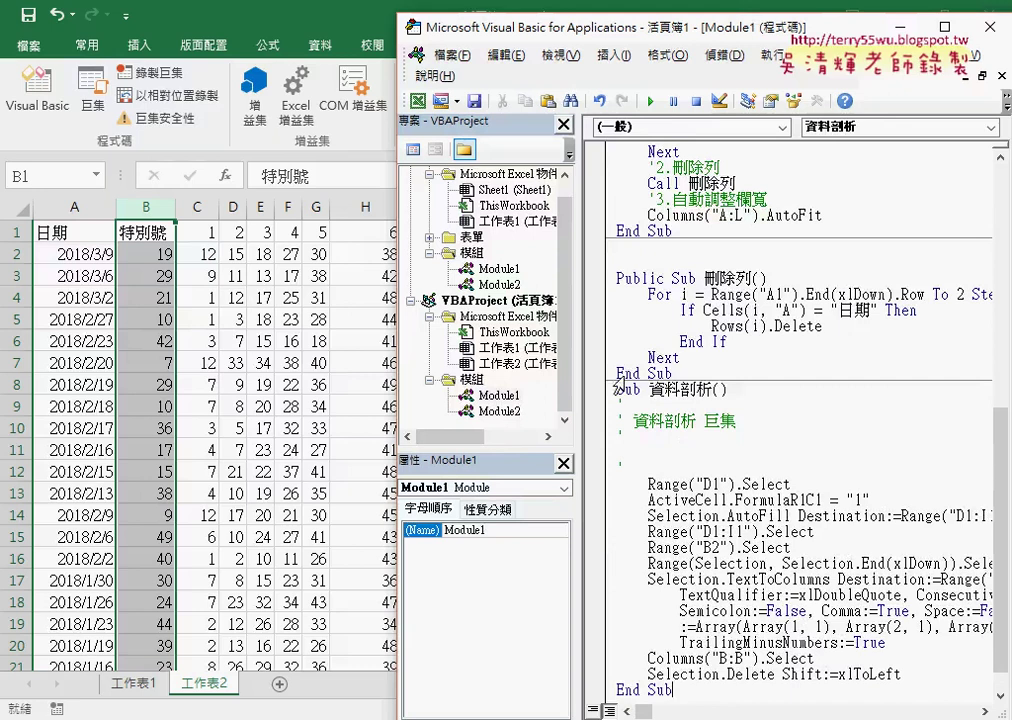
# Remove Module2 from the VBA project, declining to export it.
pyautogui.rightClick(493, 411)
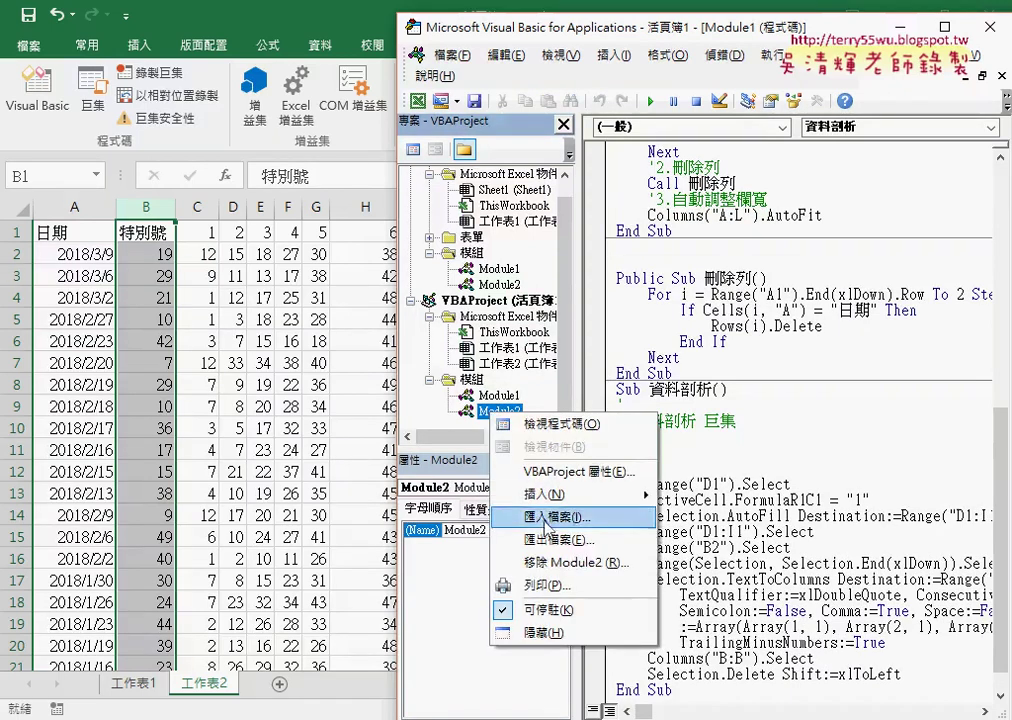
pyautogui.click(577, 563)
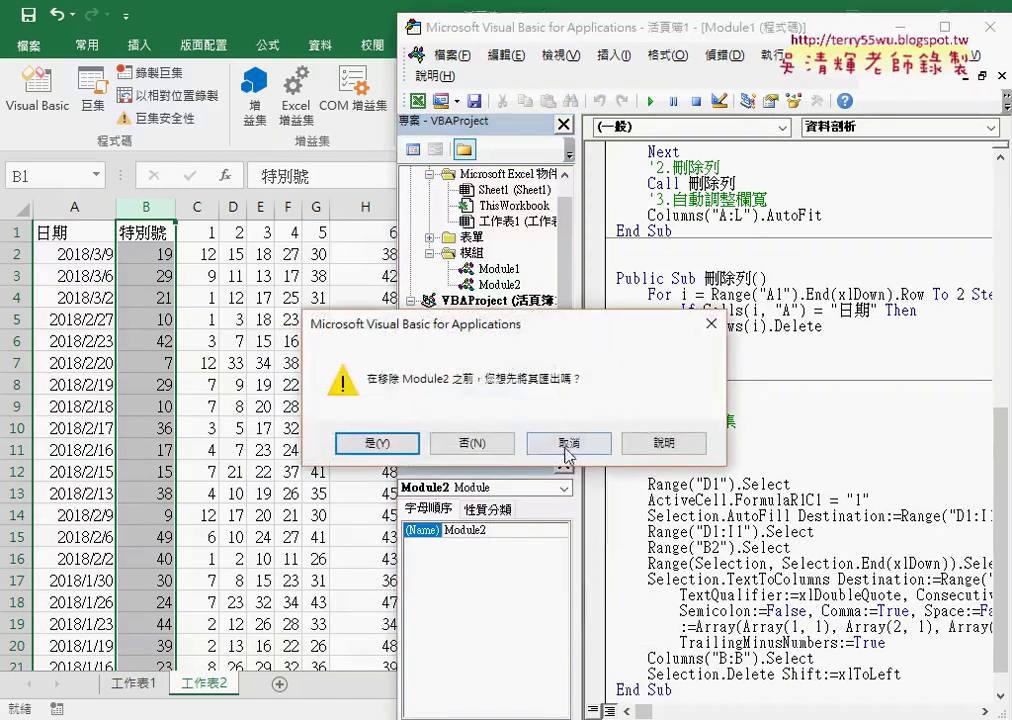
pyautogui.click(463, 378)
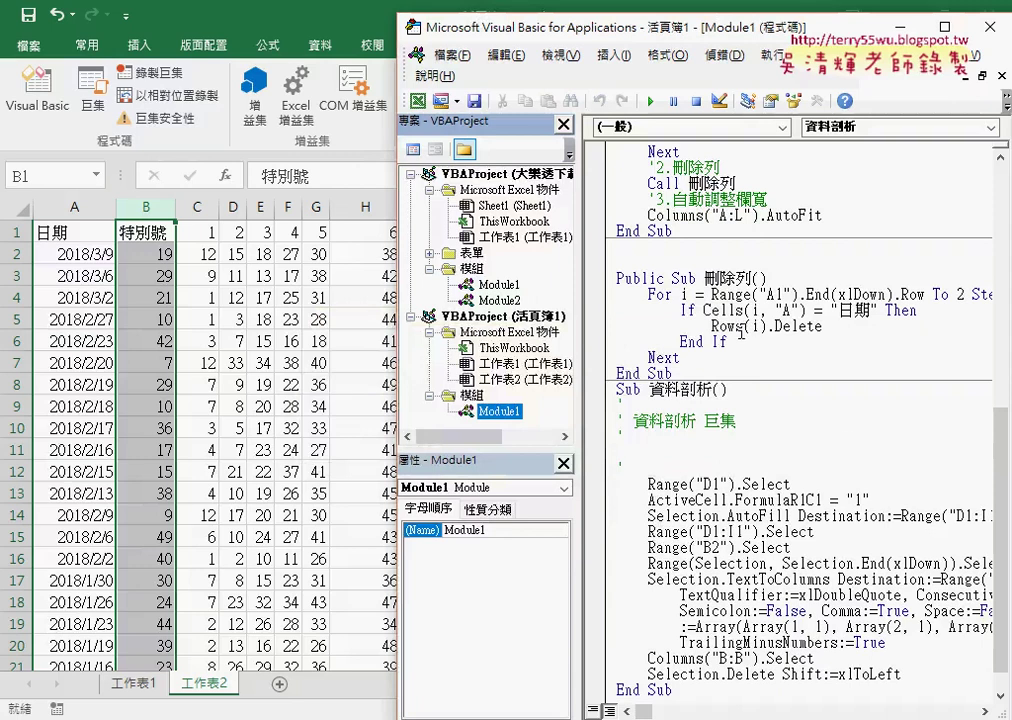
pyautogui.click(742, 183)
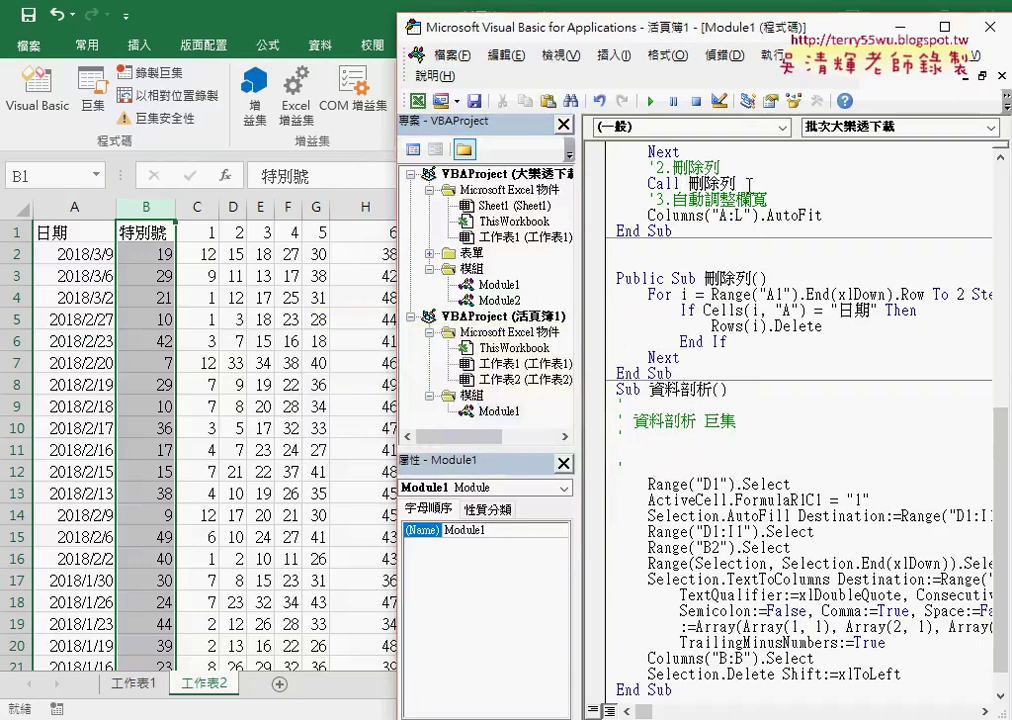
# Add a comment line '3.資料剖析 below Call 刪除列.
pyautogui.press('Return')
pyautogui.write('ㄊ')
pyautogui.press('BackSpace')
pyautogui.write("'3.")
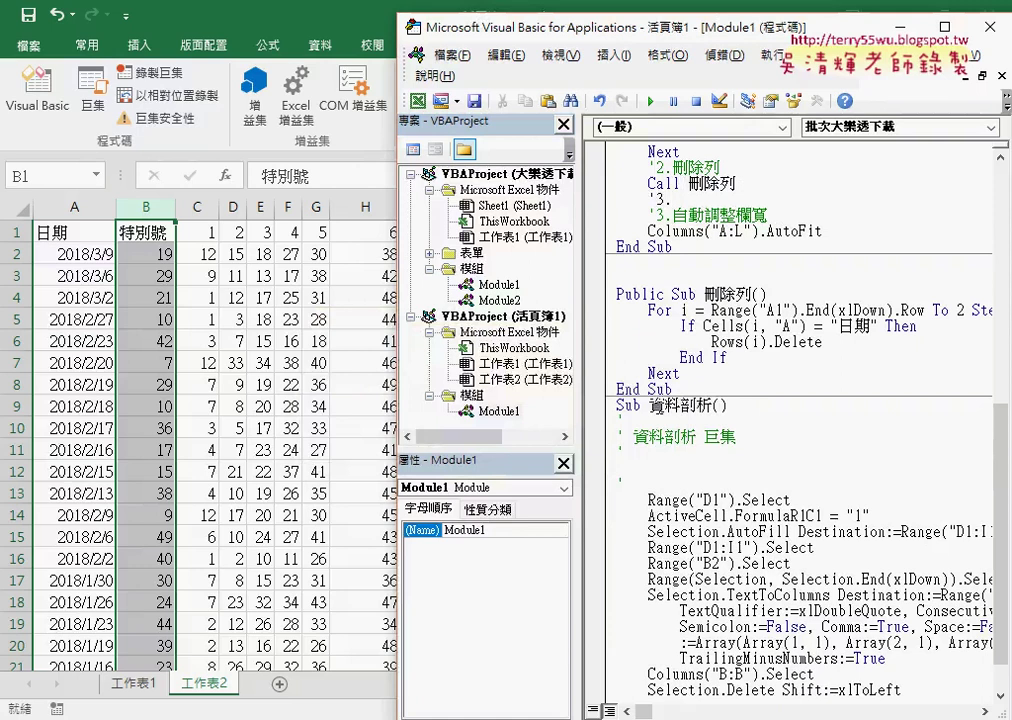
pyautogui.doubleClick(680, 405)
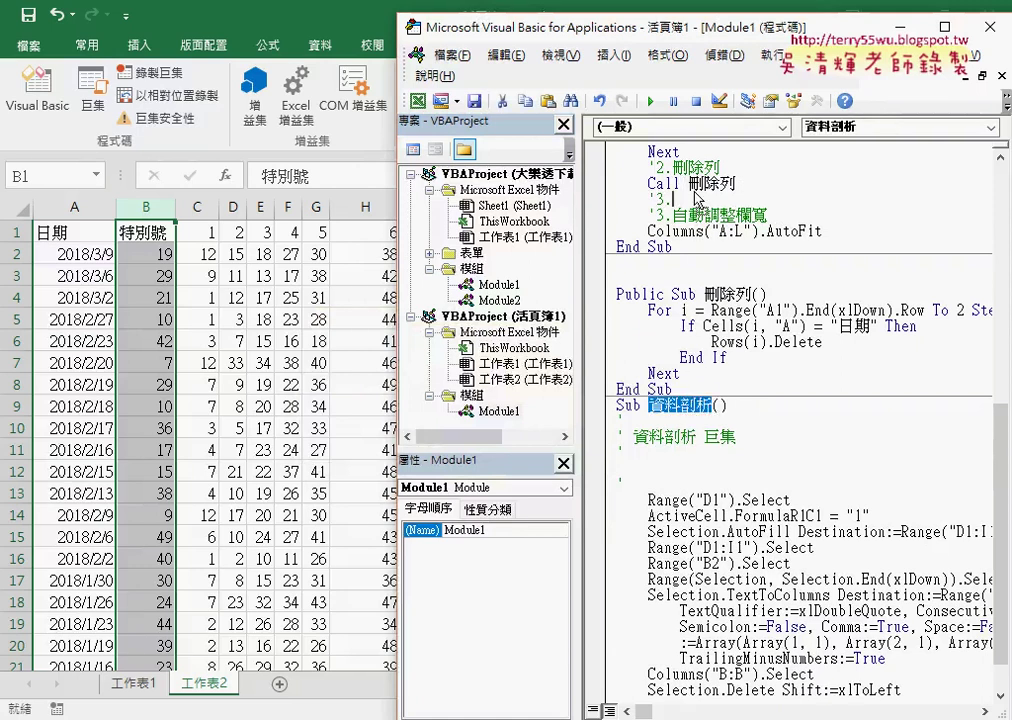
pyautogui.write('資料剖析')
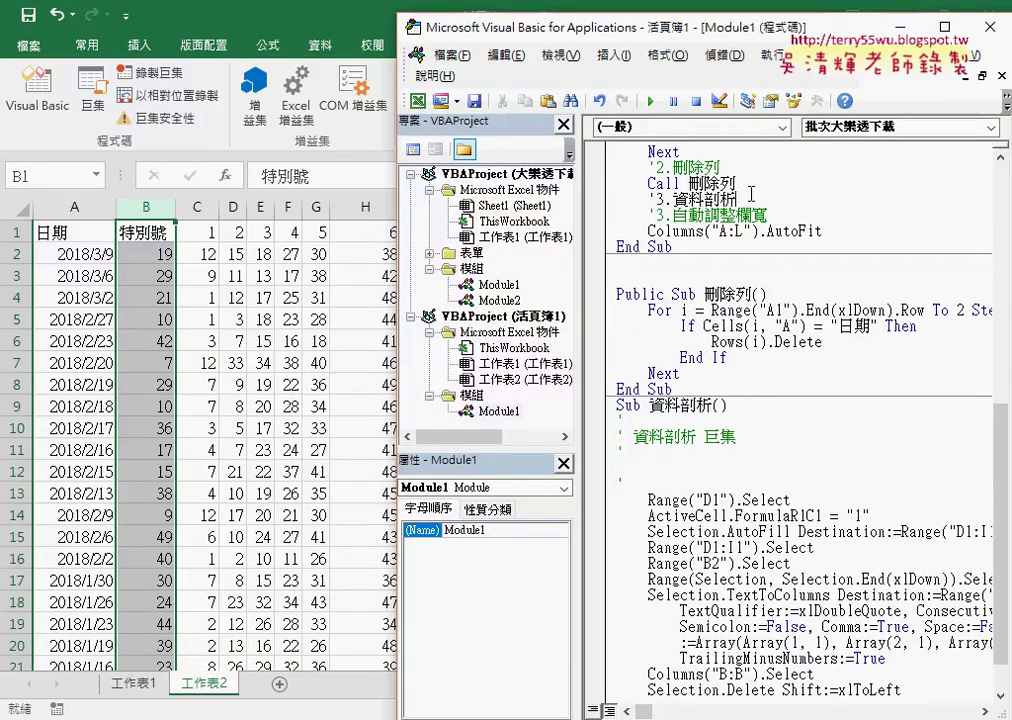
# Add the line Call 資料剖析 beneath the new comment.
pyautogui.press('Return')
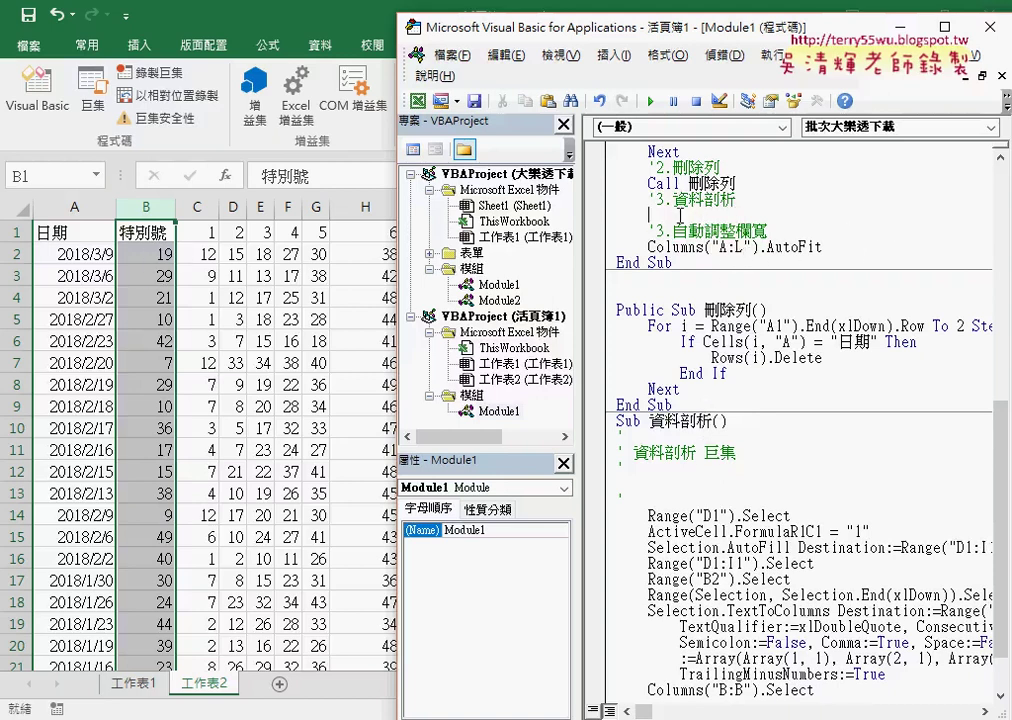
pyautogui.write('call')
pyautogui.click(676, 404)
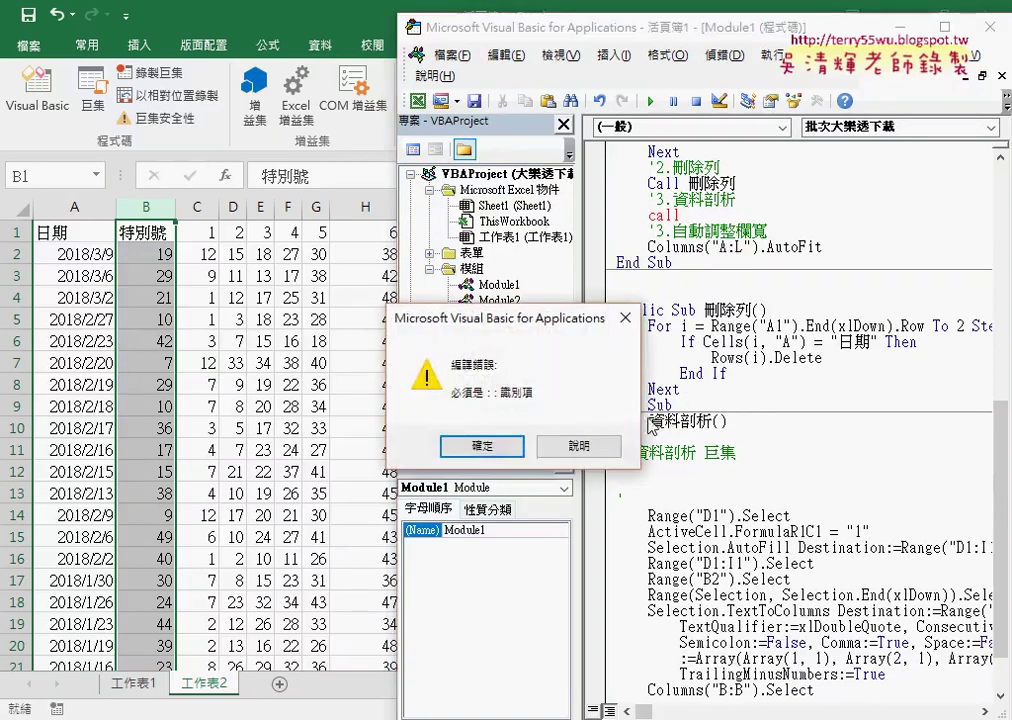
pyautogui.click(482, 446)
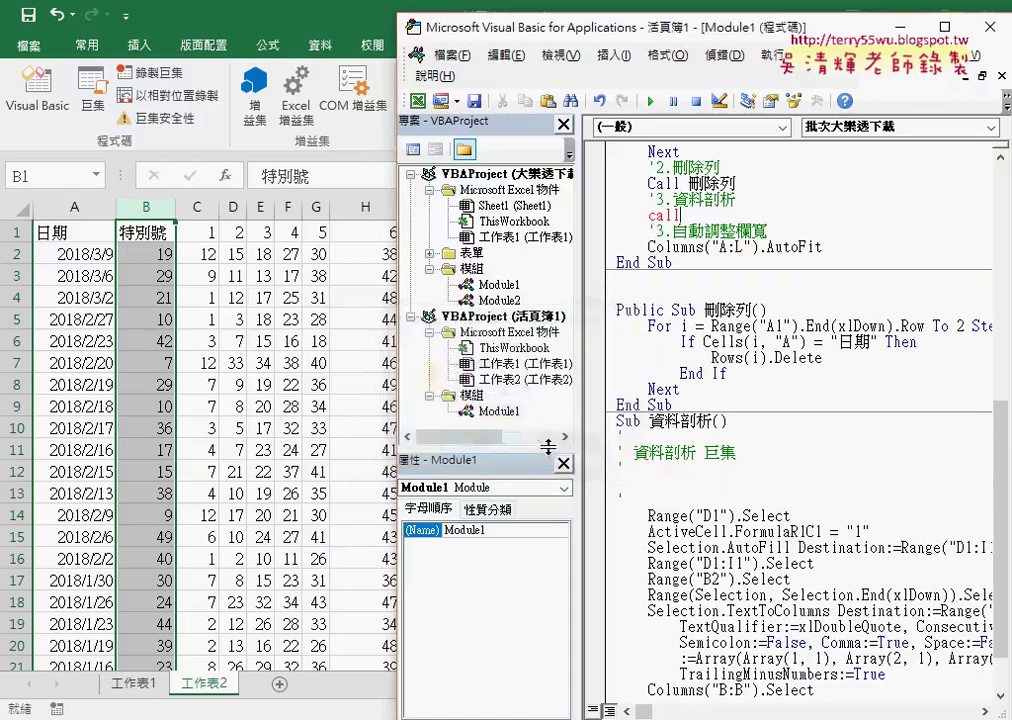
pyautogui.moveTo(648, 421)
pyautogui.mouseDown()
pyautogui.moveTo(711, 421)
pyautogui.moveTo(716, 218)
pyautogui.mouseUp()
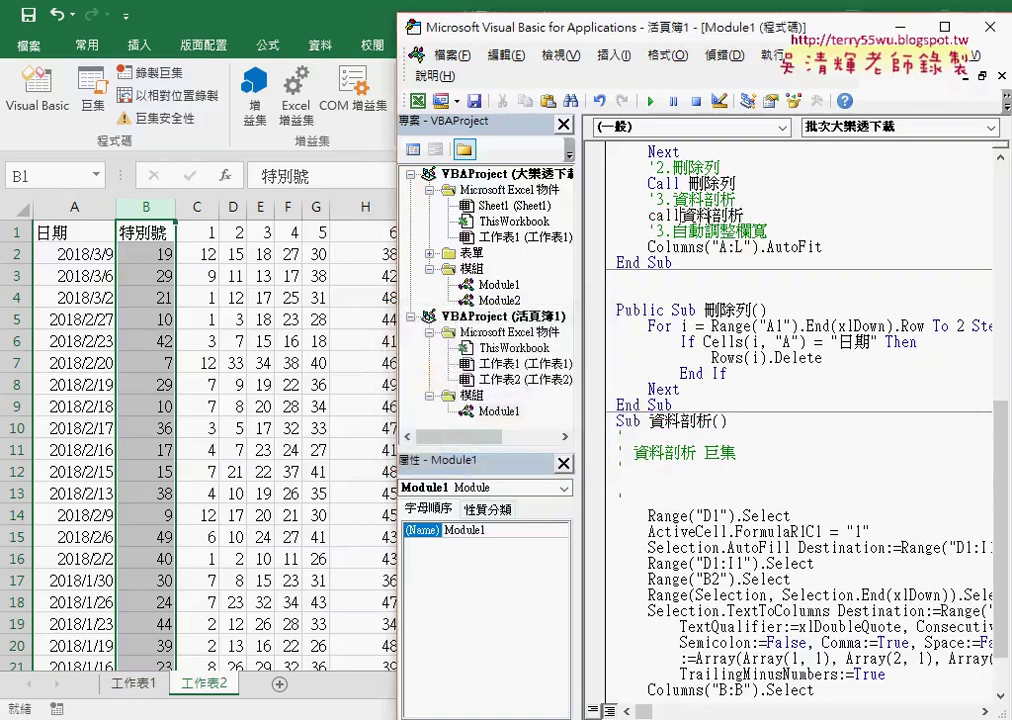
pyautogui.click(793, 322)
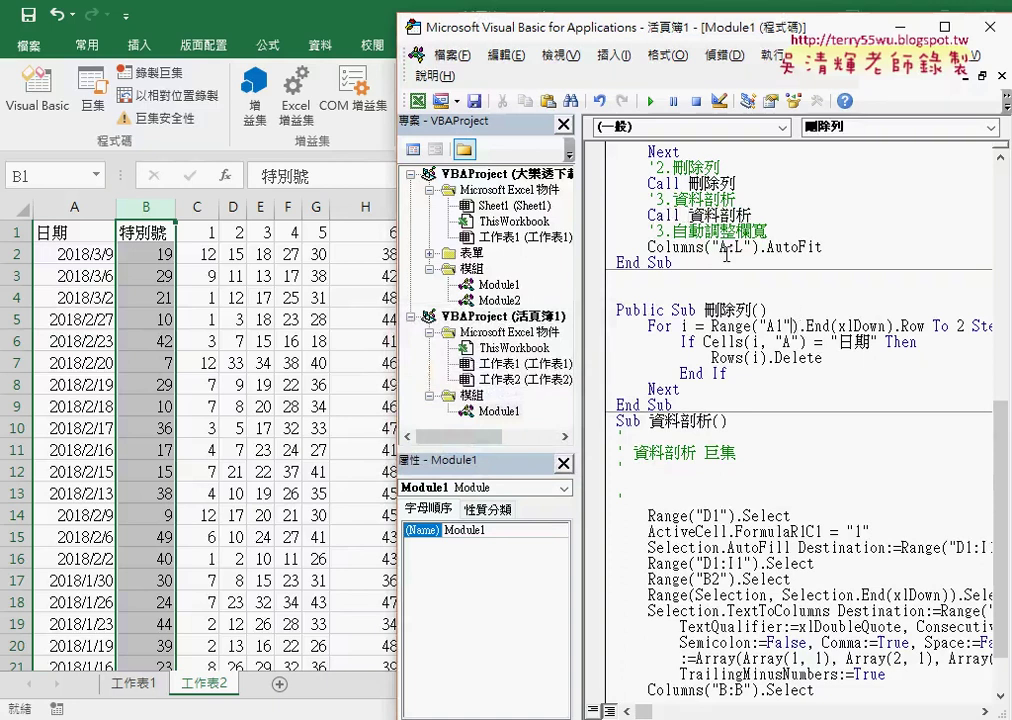
# Renumber the column-width step comment from 3 to 4, then add blank sheet 工作表3.
pyautogui.scroll(1, 793, 322)
pyautogui.scroll(1, 793, 322)
pyautogui.scroll(2, 793, 322)
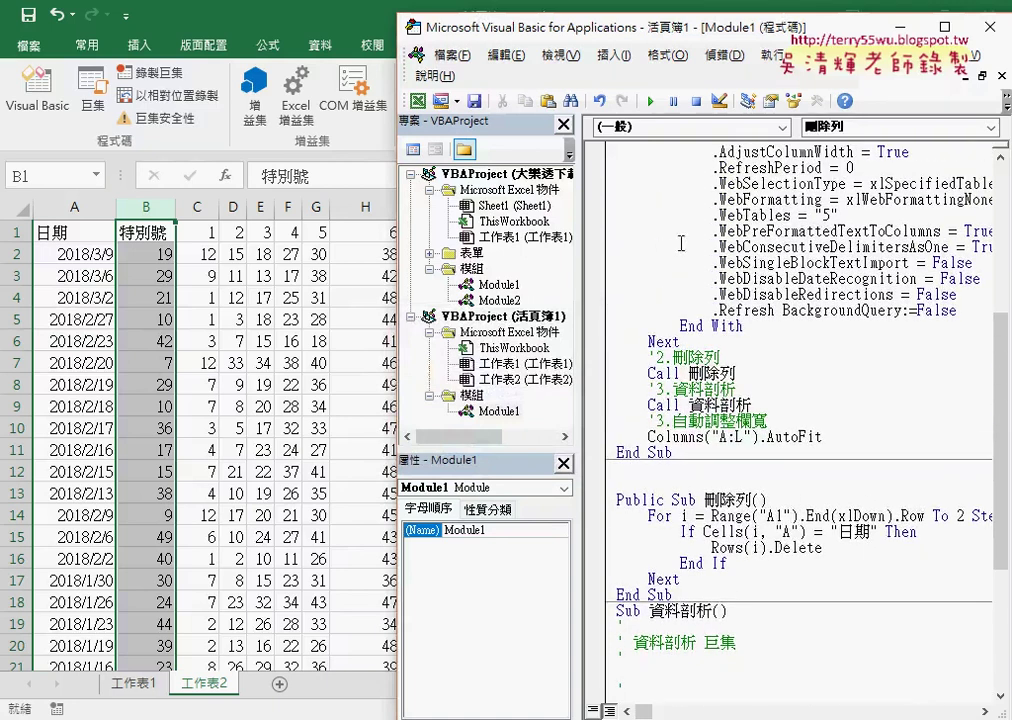
pyautogui.doubleClick(712, 373)
pyautogui.moveTo(596, 373)
pyautogui.mouseDown()
pyautogui.moveTo(596, 341)
pyautogui.moveTo(596, 357)
pyautogui.mouseUp()
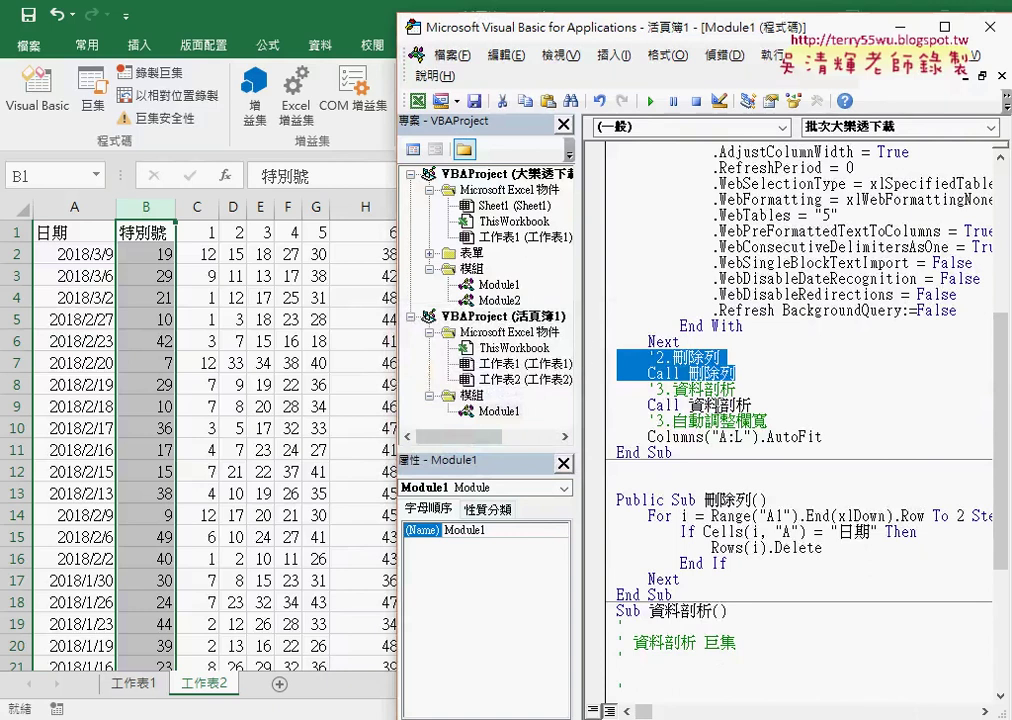
pyautogui.moveTo(596, 405); pyautogui.dragTo(596, 387)
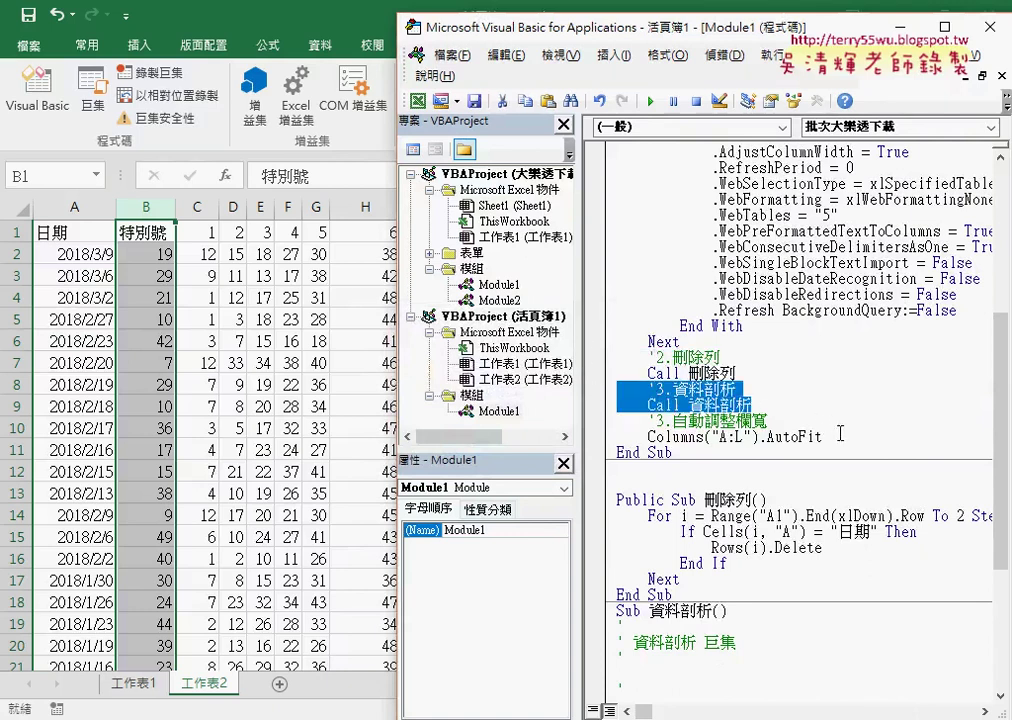
pyautogui.moveTo(826, 437); pyautogui.dragTo(617, 421)
pyautogui.click(657, 421)
pyautogui.press('BackSpace')
pyautogui.write('4')
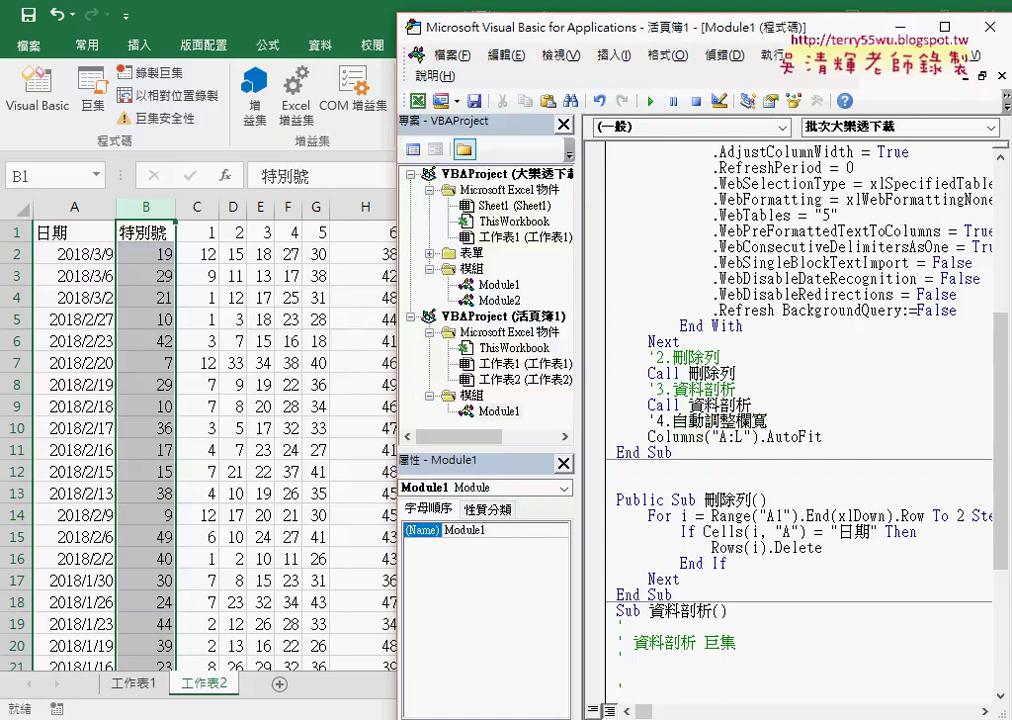
pyautogui.click(289, 470)
pyautogui.click(281, 684)
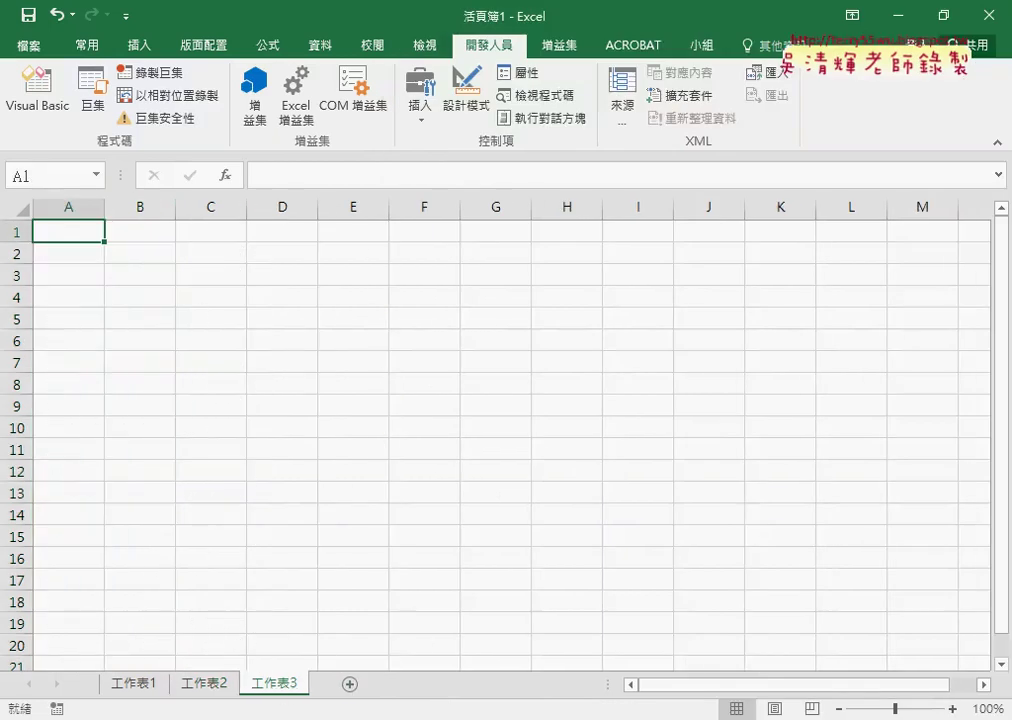
pyautogui.moveTo(542, 714)
pyautogui.click(718, 610)
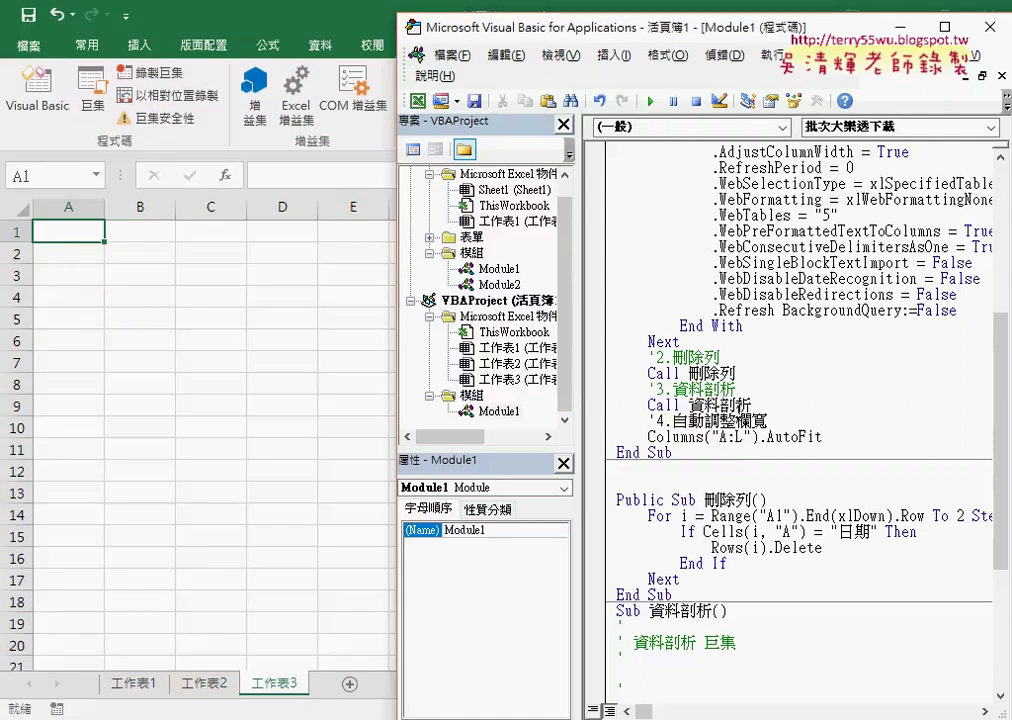
pyautogui.scroll(4, 737, 389)
pyautogui.scroll(3, 737, 389)
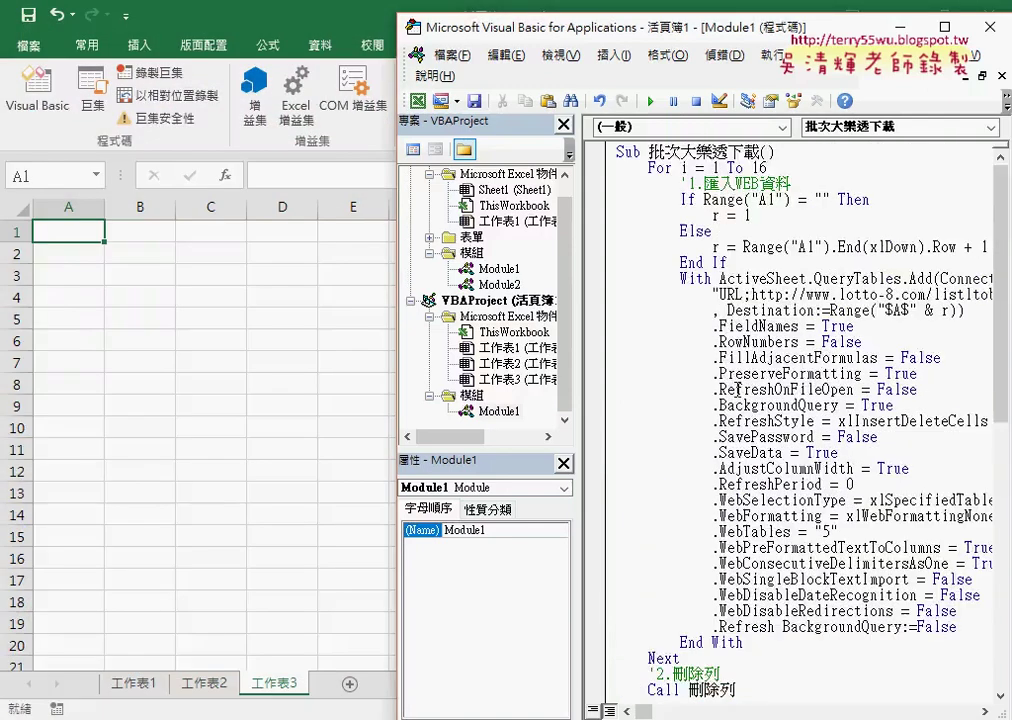
pyautogui.scroll(-2, 737, 389)
pyautogui.scroll(2, 650, 219)
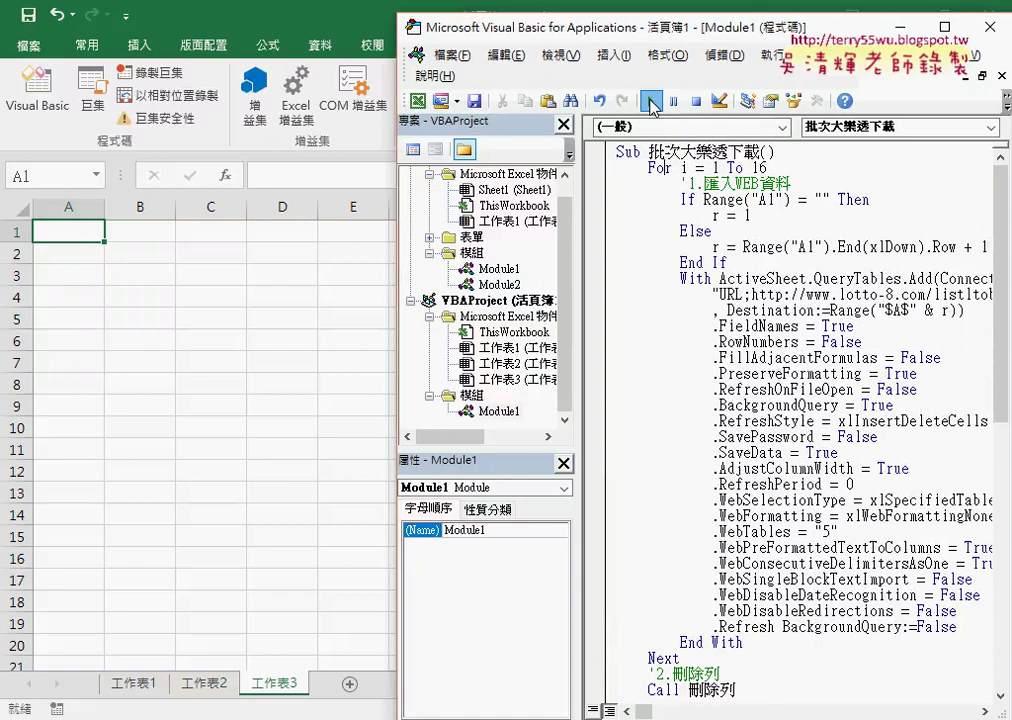
pyautogui.click(651, 101)
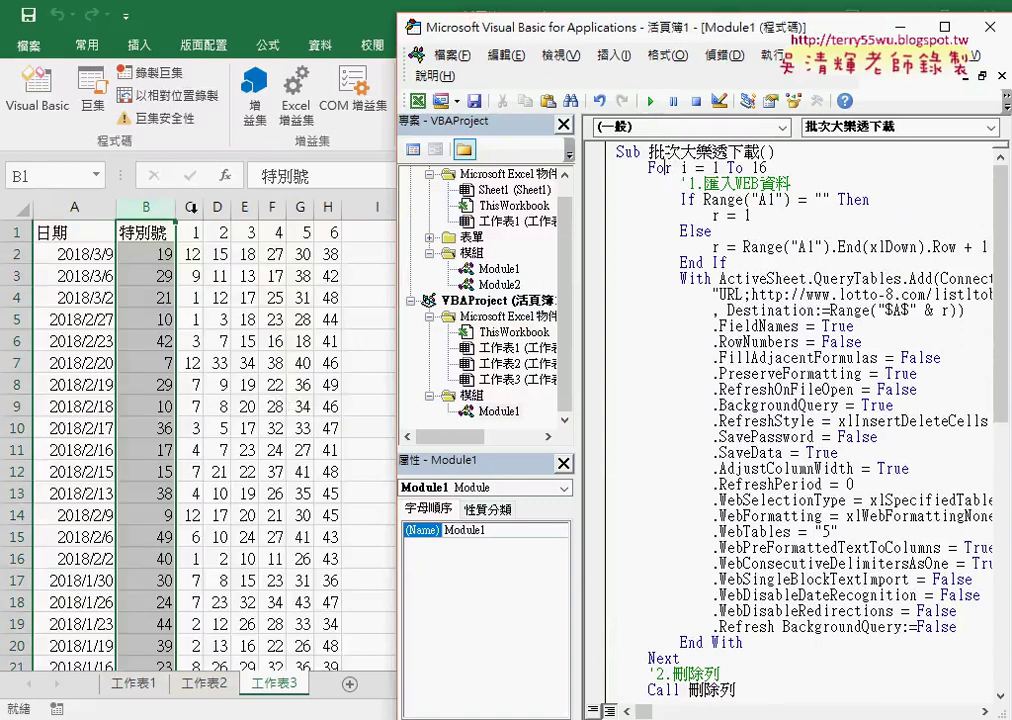
pyautogui.click(219, 320)
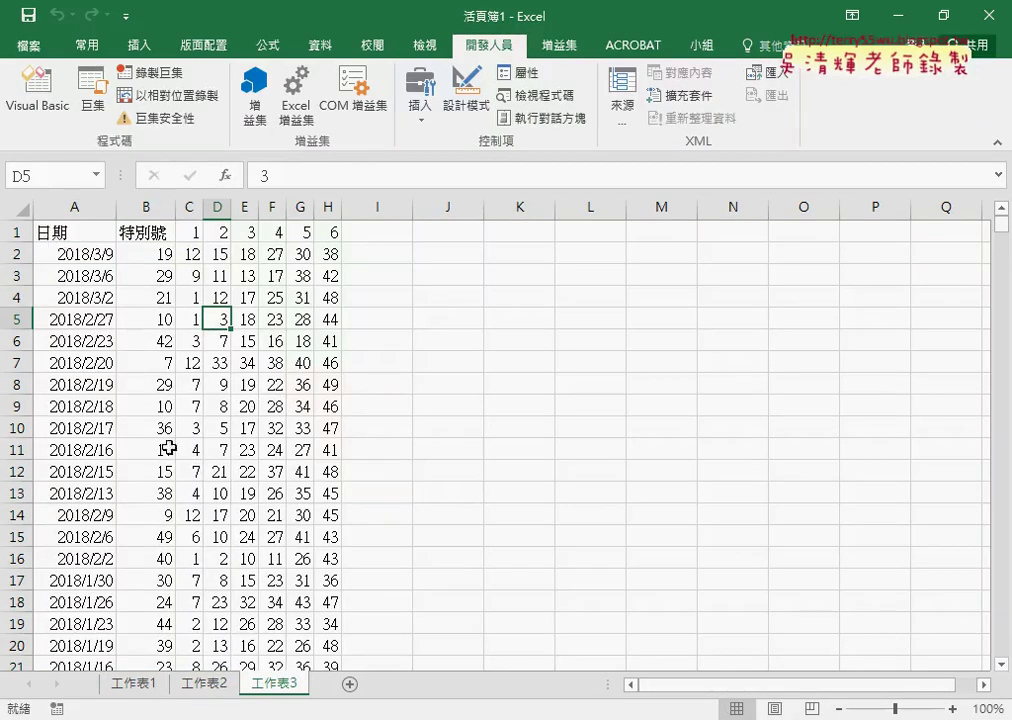
# Delete the lottery table in columns A–H of 工作表3, confirming removal of its web query.
pyautogui.click(46, 232)
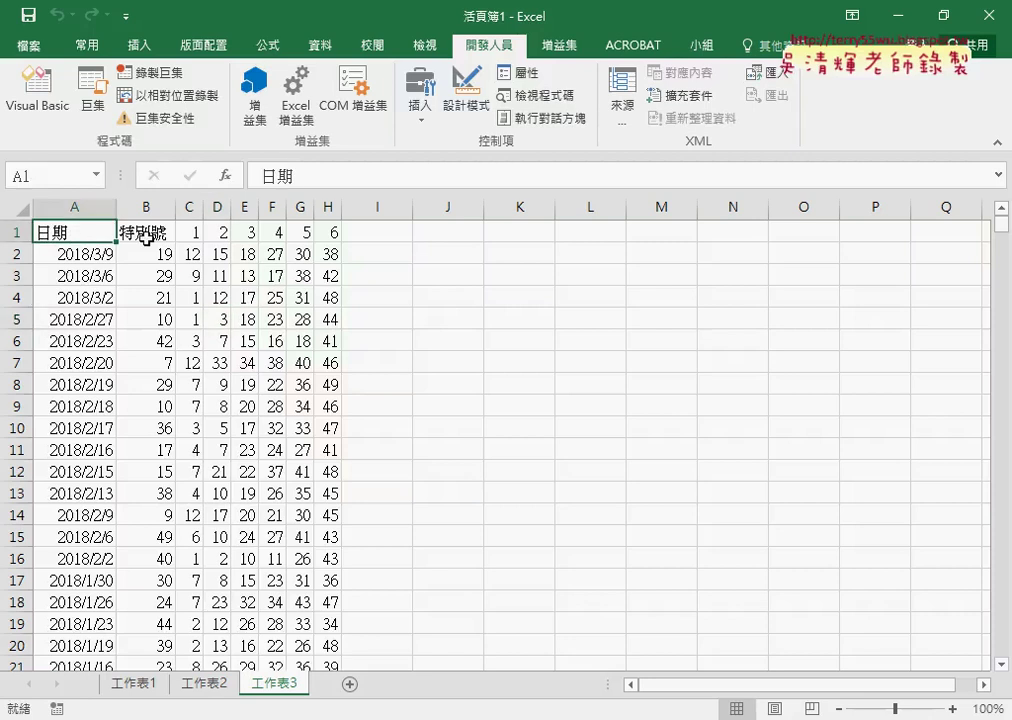
pyautogui.hotkey('ctrl', 'shift', 'Right')
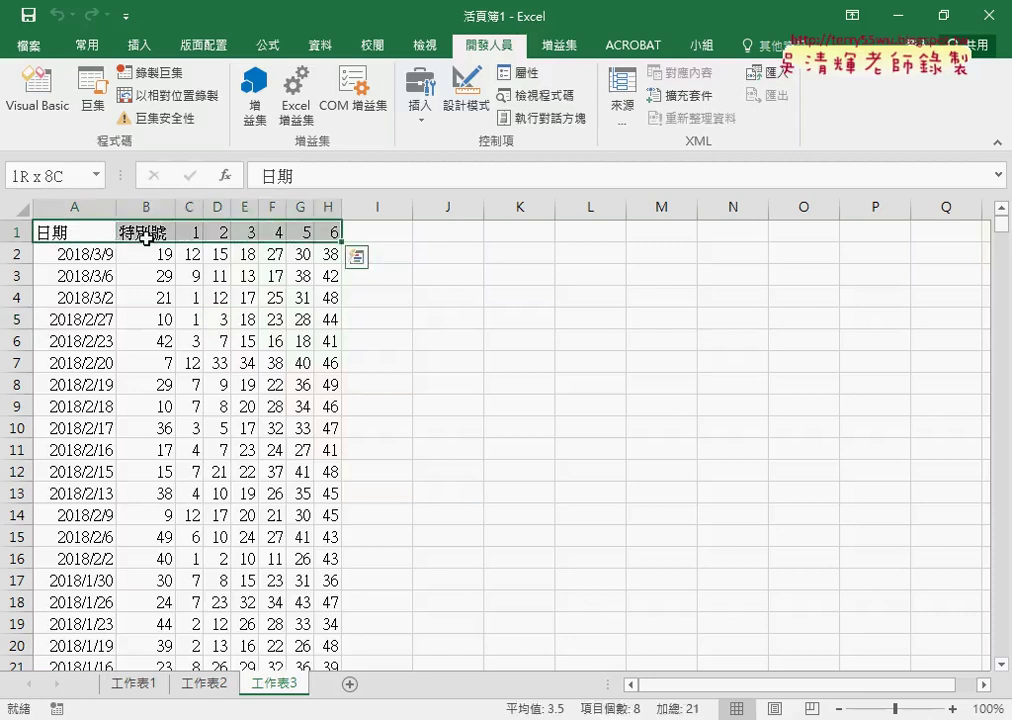
pyautogui.hotkey('ctrl', 'shift', 'Down')
pyautogui.press('Delete')
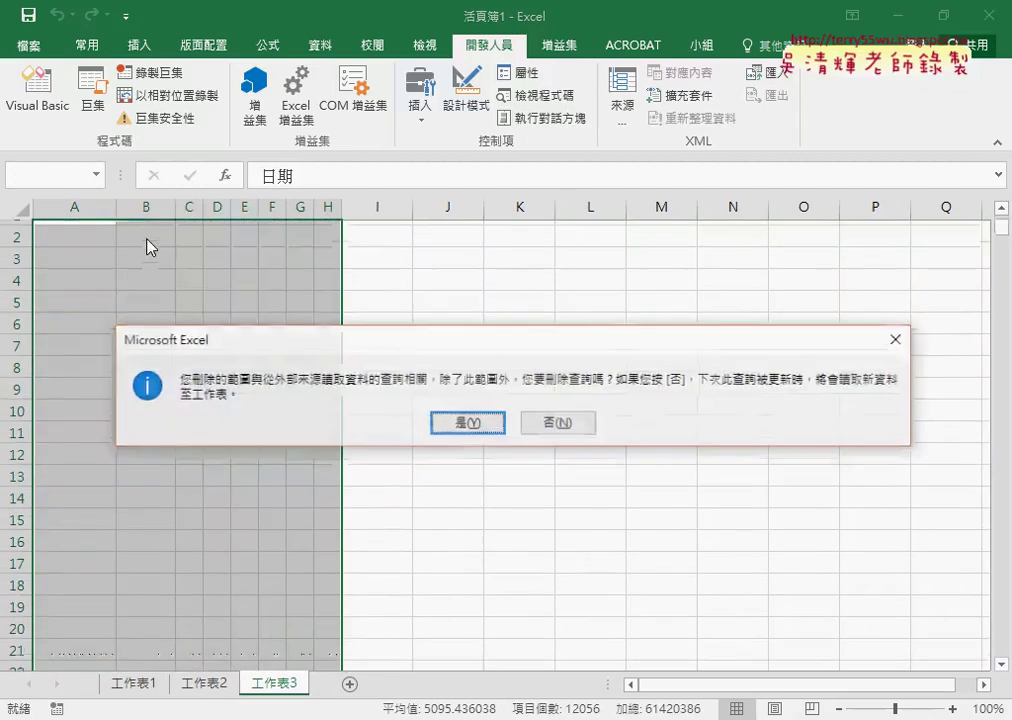
pyautogui.press('Return')
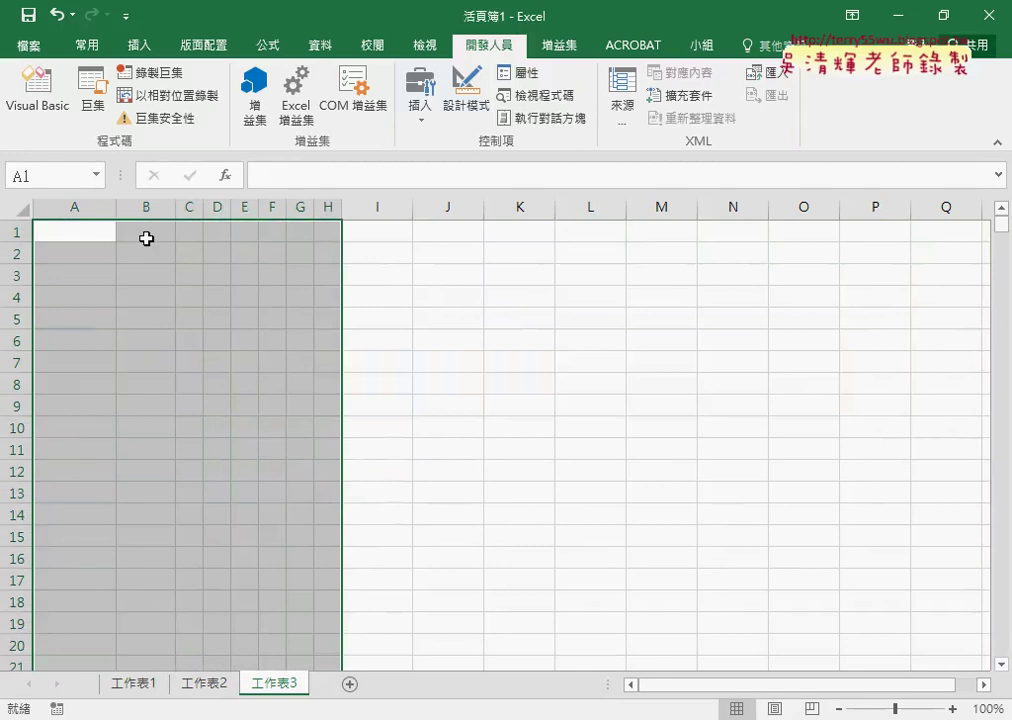
# Draw a form button around J1:L3 assigned to 批次大樂透下載 and captioned 批次大樂透下載.
pyautogui.click(420, 95)
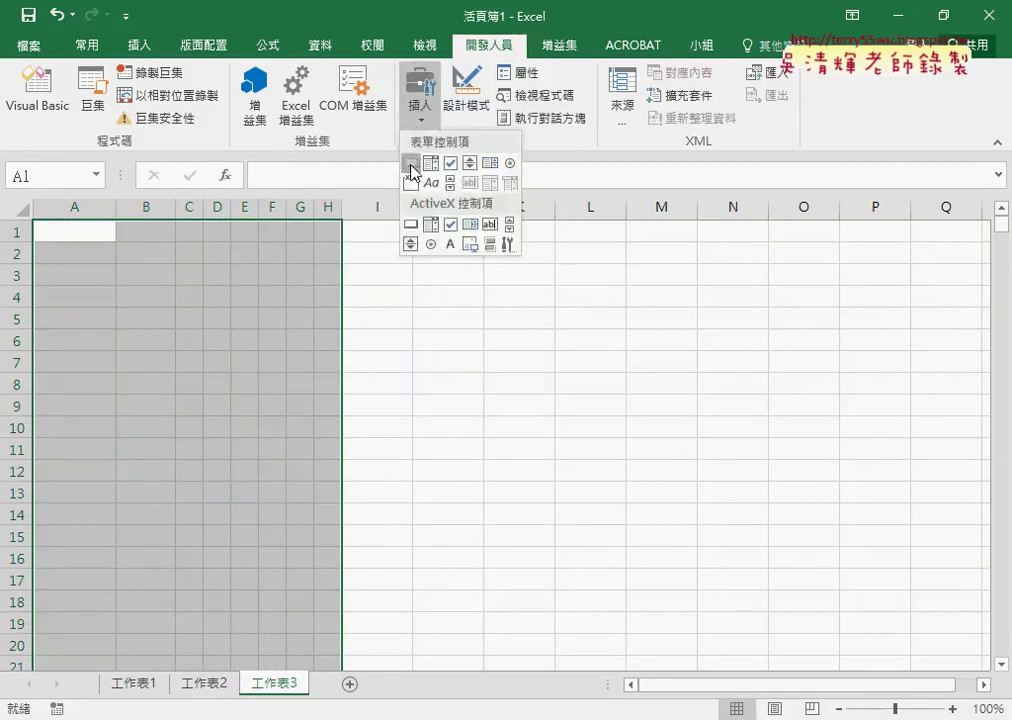
pyautogui.click(411, 163)
pyautogui.moveTo(457, 243); pyautogui.dragTo(617, 291)
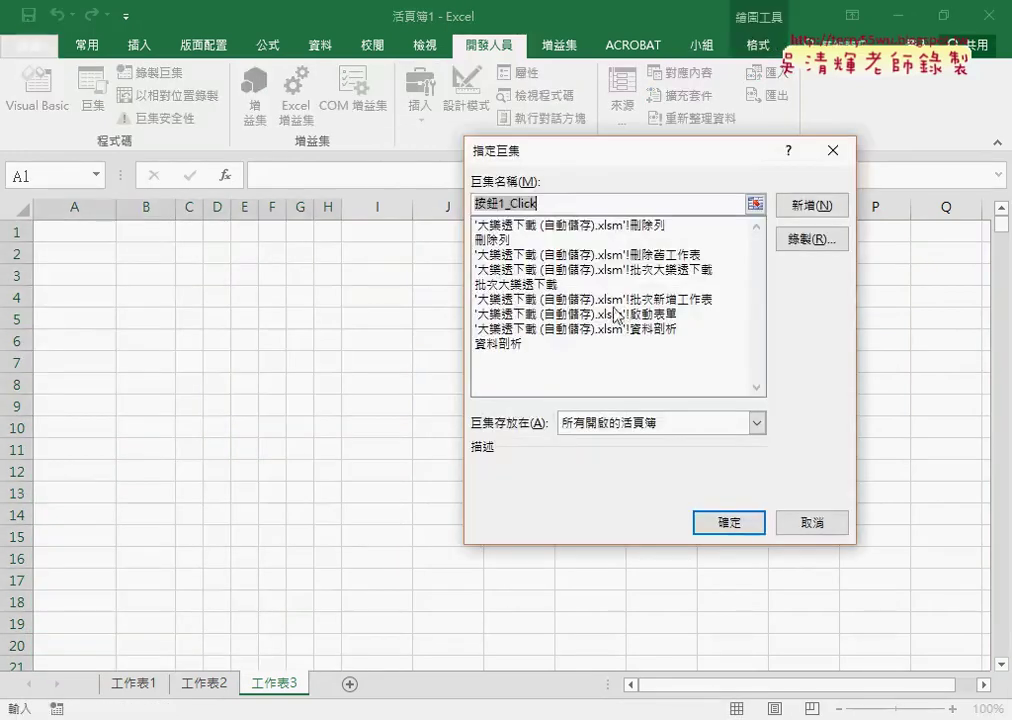
pyautogui.click(515, 284)
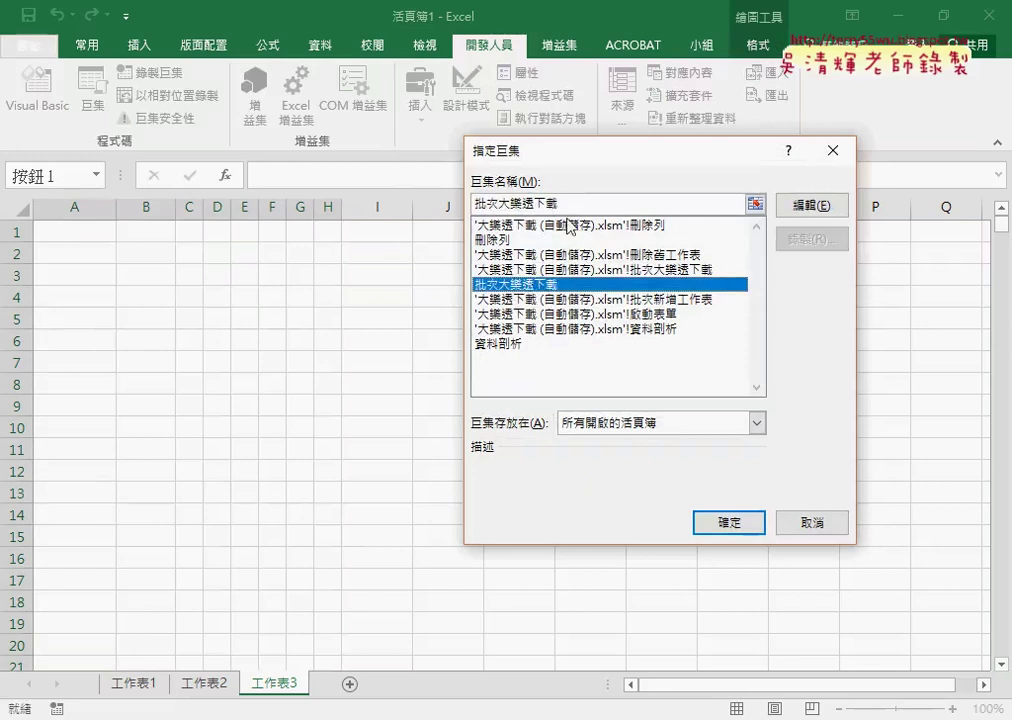
pyautogui.rightClick(505, 205)
pyautogui.click(556, 300)
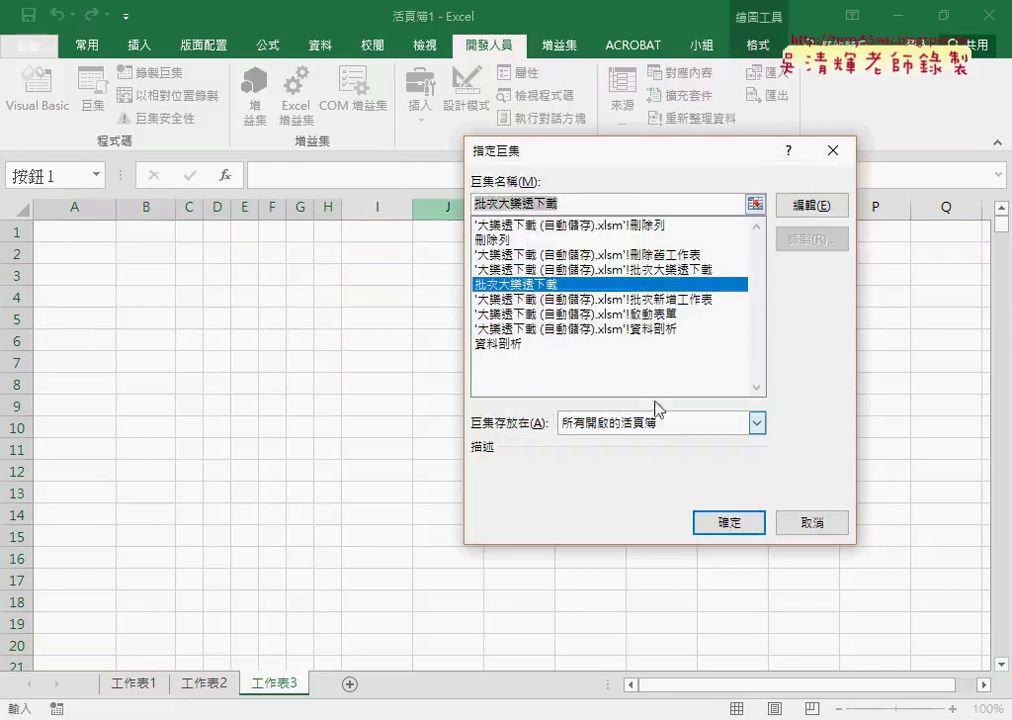
pyautogui.click(737, 523)
pyautogui.click(527, 266)
pyautogui.press('Delete')
pyautogui.press('Delete')
pyautogui.press('Delete')
pyautogui.press('Delete')
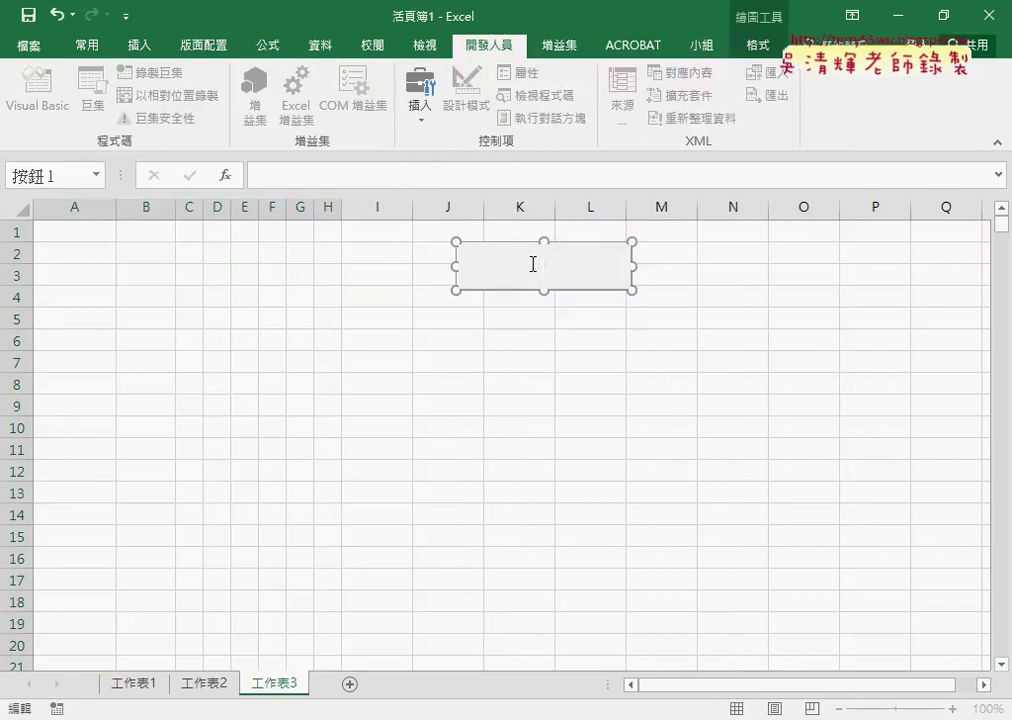
pyautogui.write('批次大樂透下載')
pyautogui.click(560, 342)
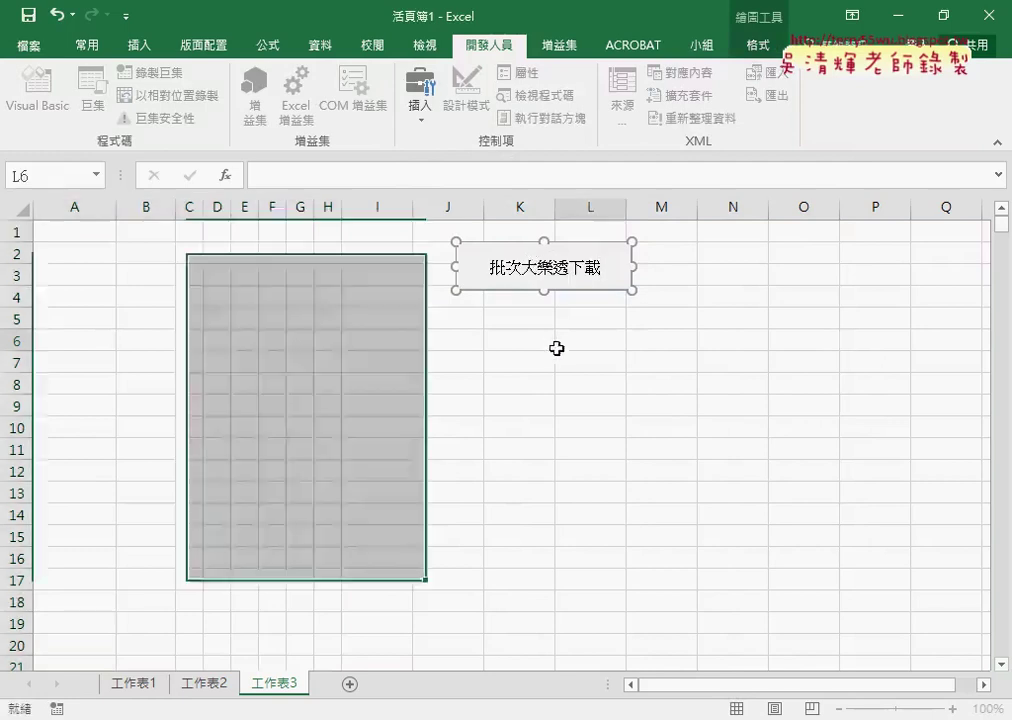
# Run the 批次大樂透下載 button to refill the sheet with lottery draws.
pyautogui.click(578, 266)
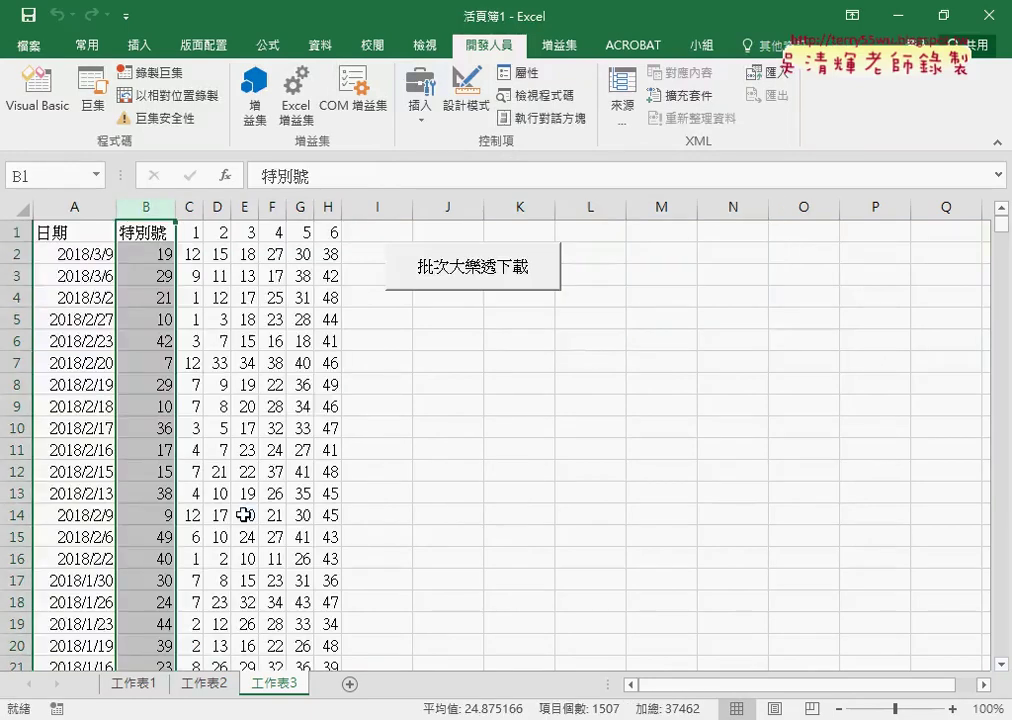
pyautogui.rightClick(514, 278)
pyautogui.click(545, 314)
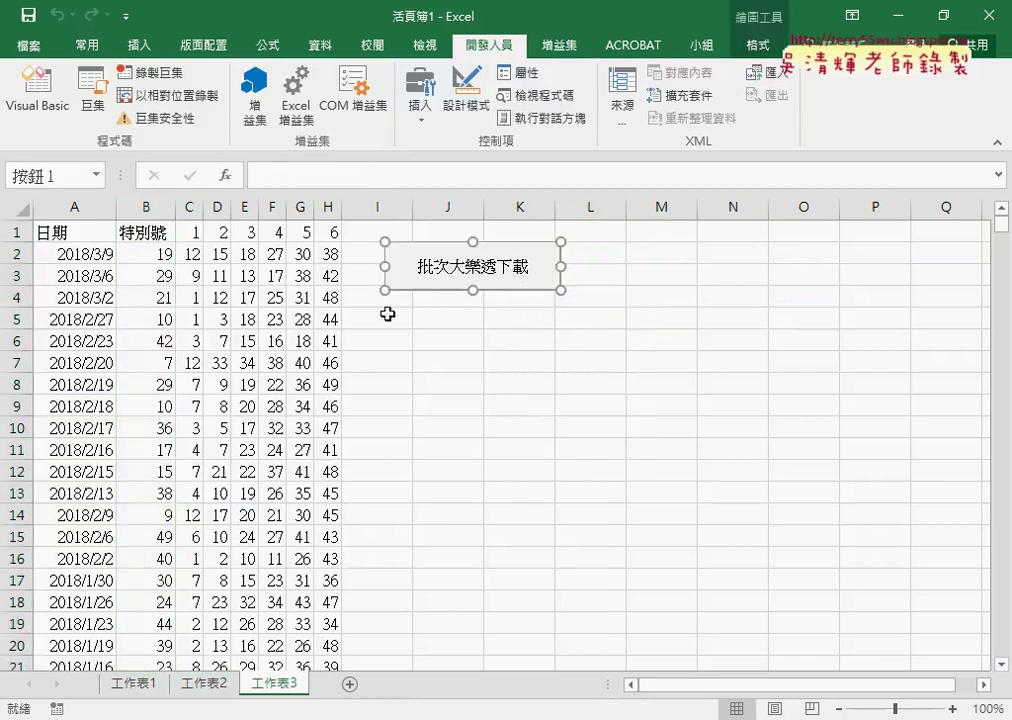
# Insert a new public procedure named 清除 into Module1.
pyautogui.click(34, 93)
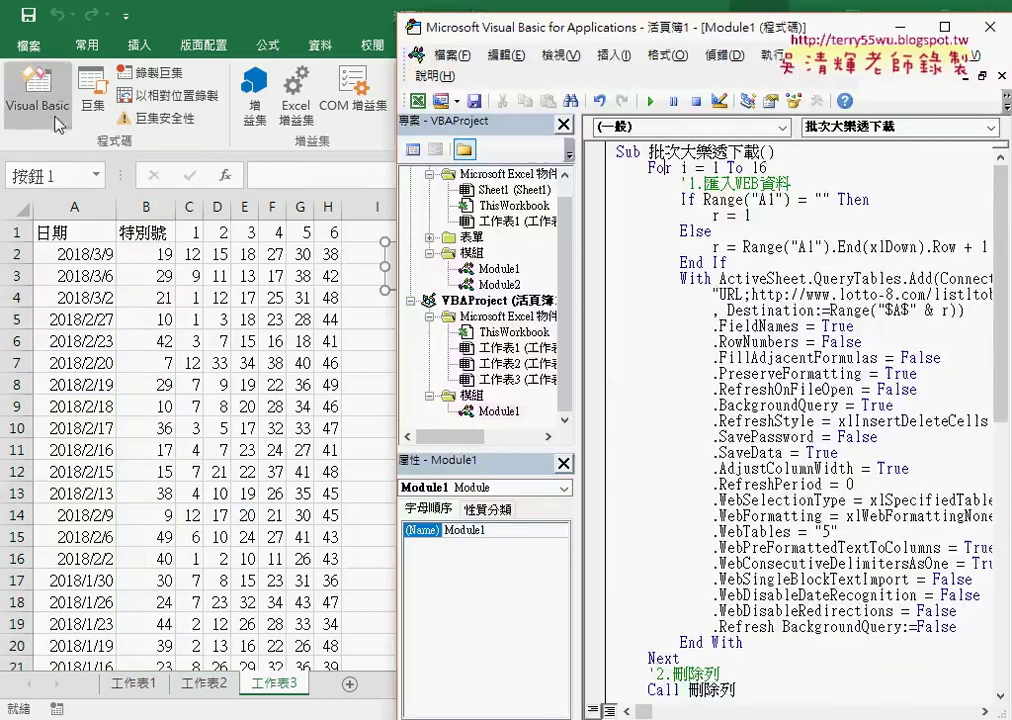
pyautogui.scroll(-5, 630, 377)
pyautogui.scroll(-7, 630, 377)
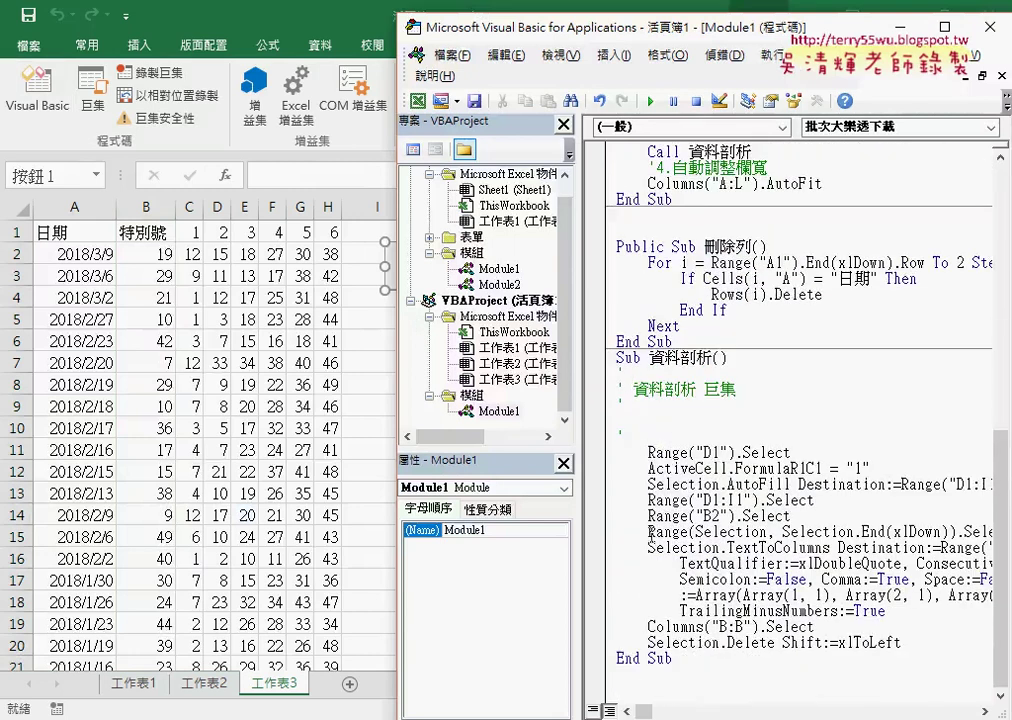
pyautogui.click(612, 55)
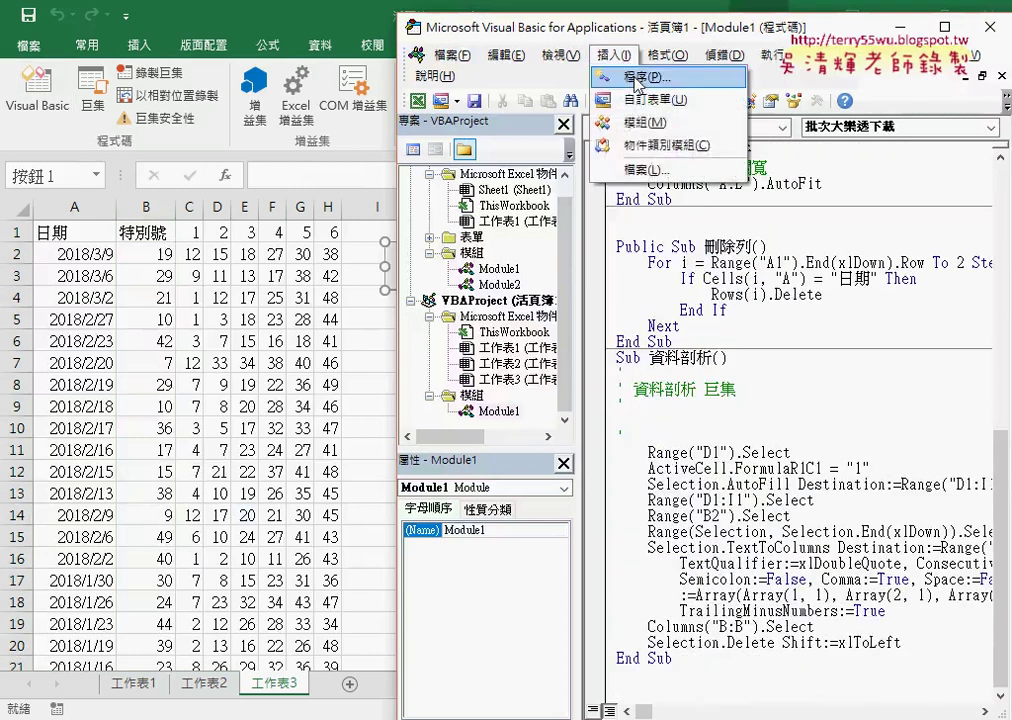
pyautogui.click(636, 80)
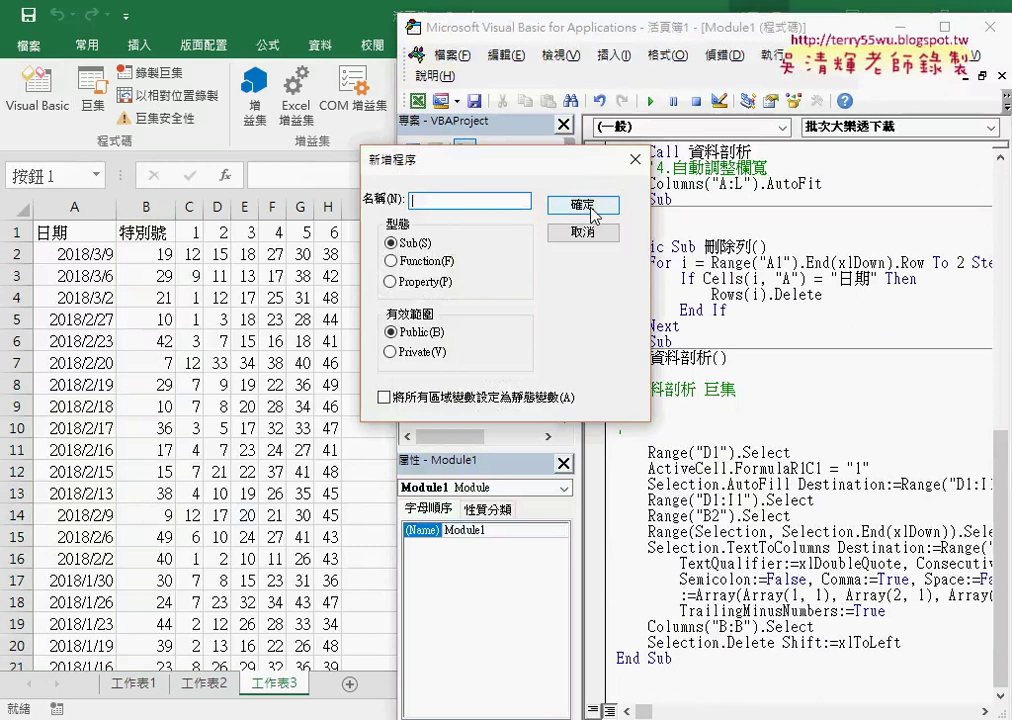
pyautogui.write('清除')
pyautogui.click(592, 211)
# Write Cells.ClearContents as the body of the 清除 procedure.
pyautogui.press('Tab')
pyautogui.write('range')
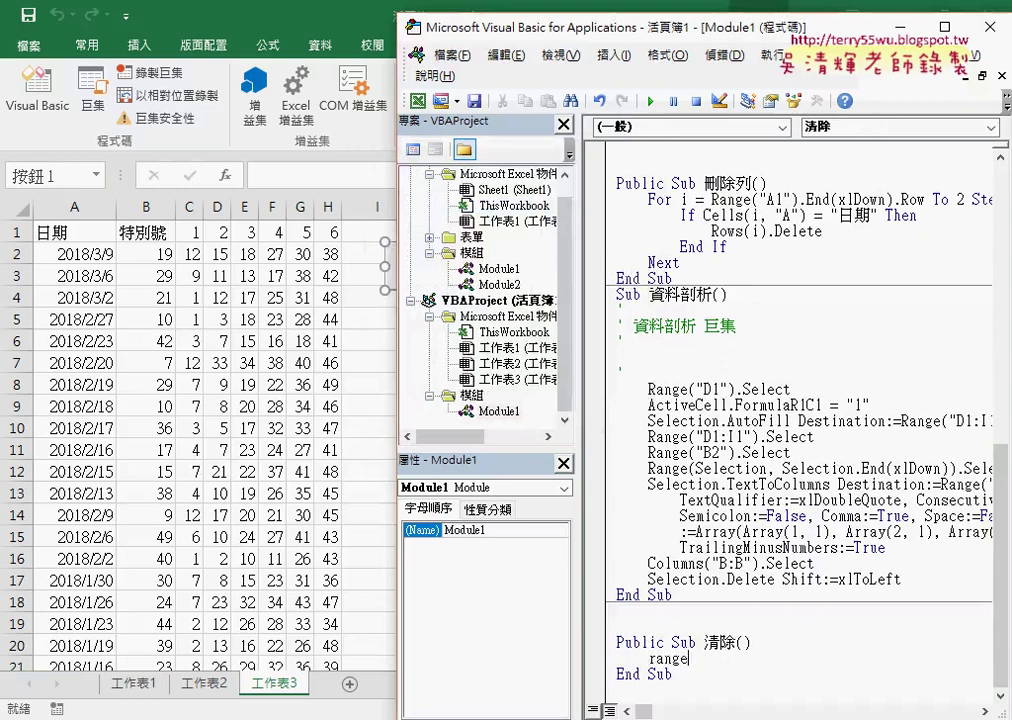
pyautogui.write('("')
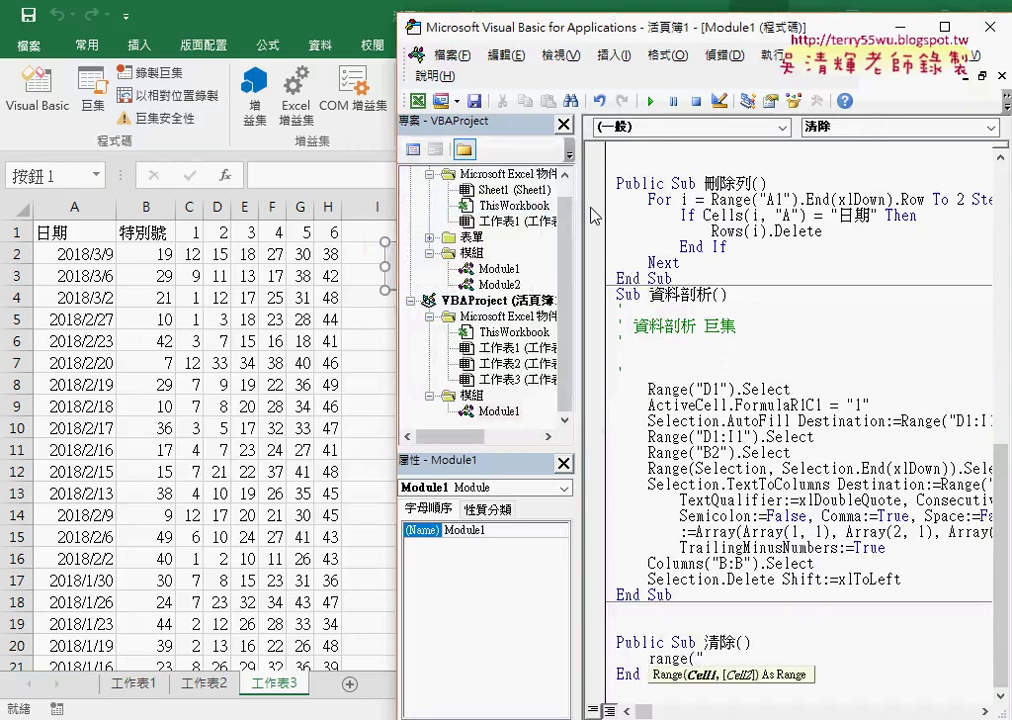
pyautogui.write('A1')
pyautogui.press('BackSpace')
pyautogui.press('BackSpace')
pyautogui.press('BackSpace')
pyautogui.press('BackSpace')
pyautogui.press('BackSpace')
pyautogui.press('BackSpace')
pyautogui.press('BackSpace')
pyautogui.press('BackSpace')
pyautogui.press('BackSpace')
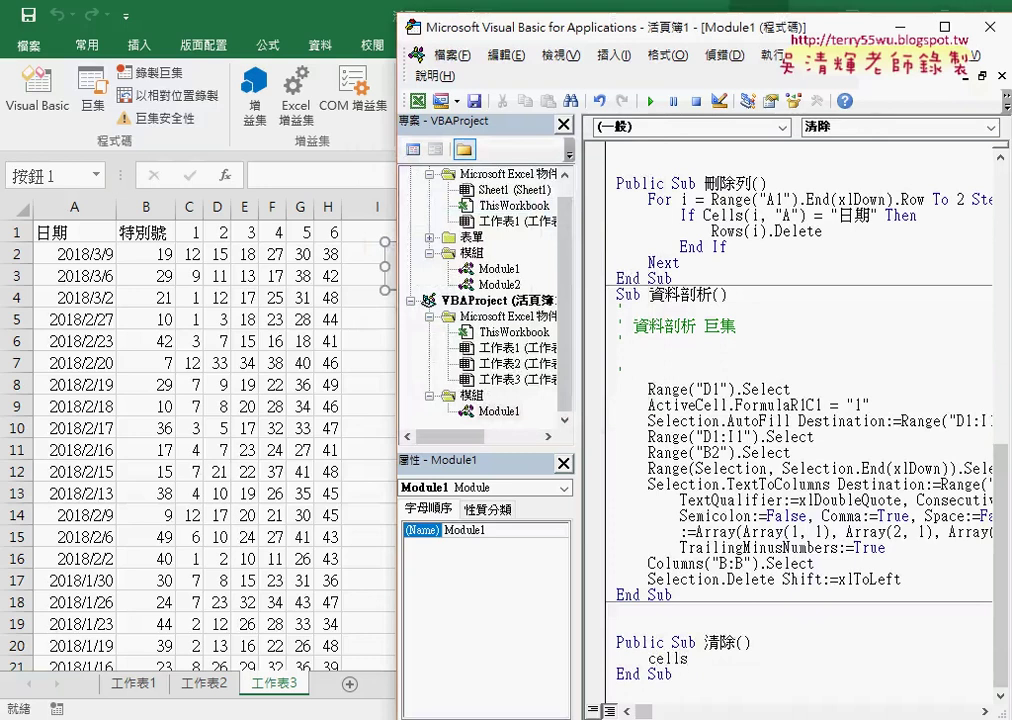
pyautogui.write('.')
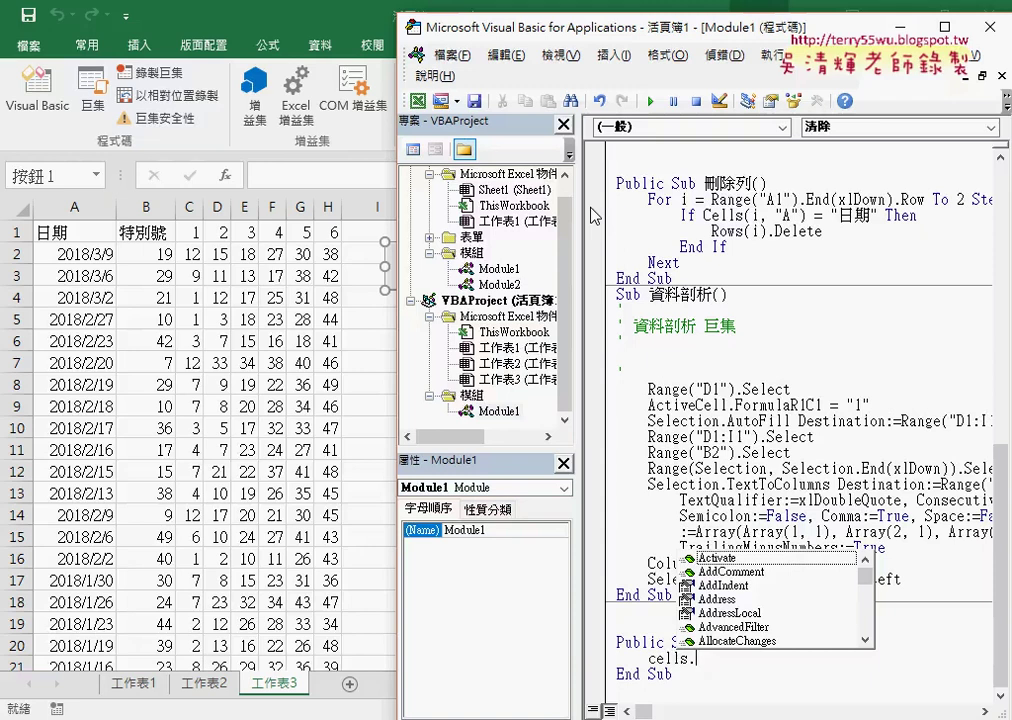
pyautogui.write('c')
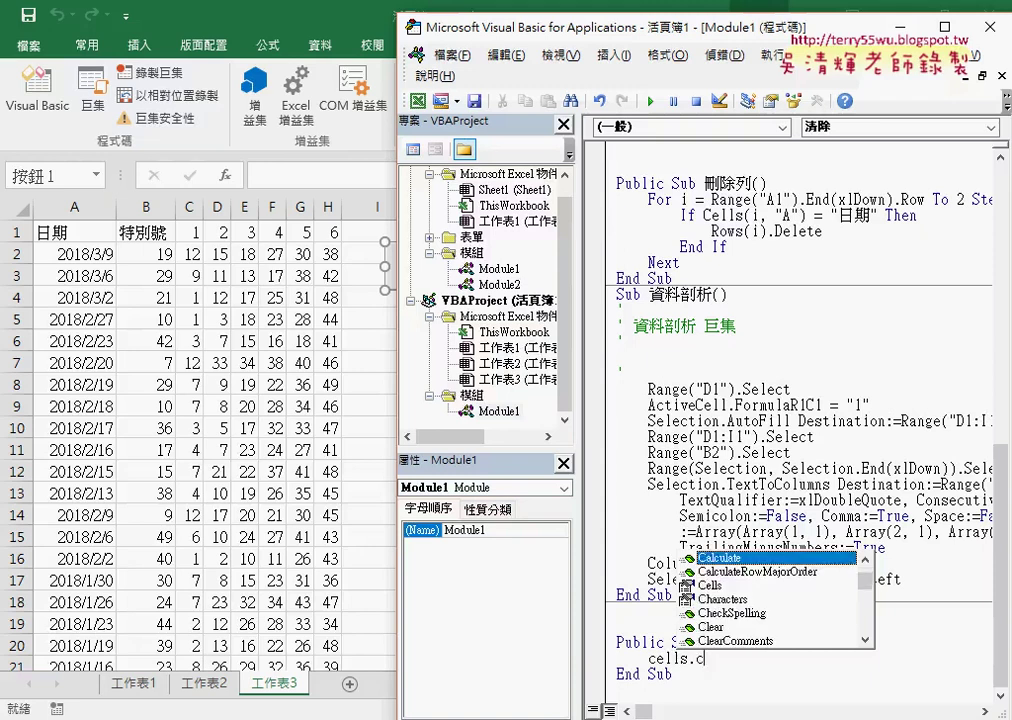
pyautogui.write('l')
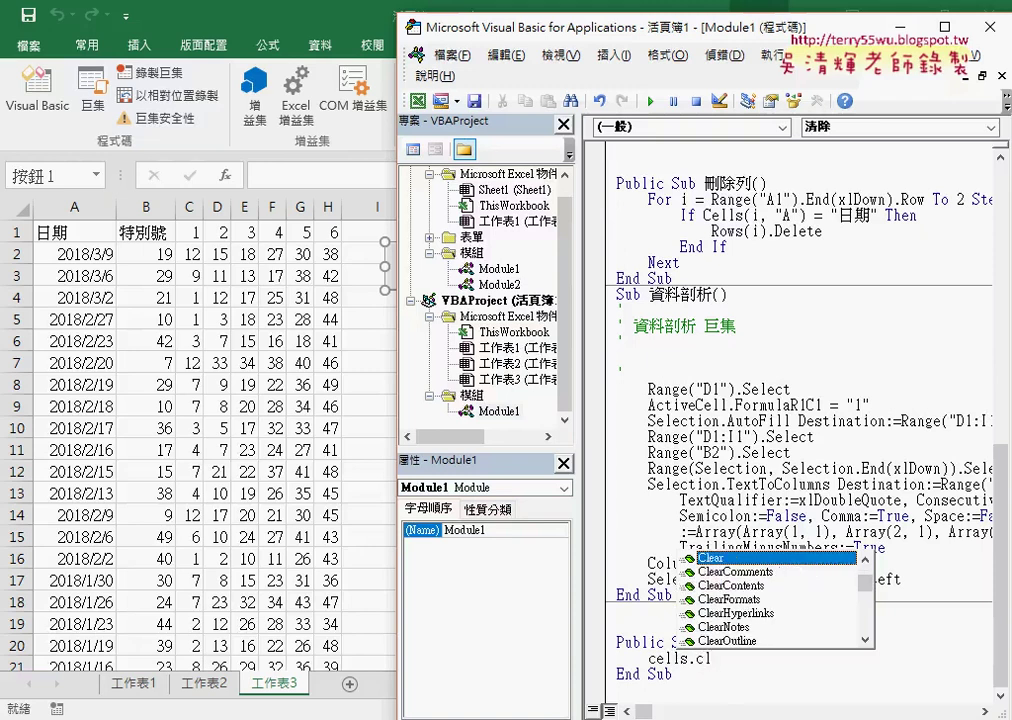
pyautogui.press('Down')
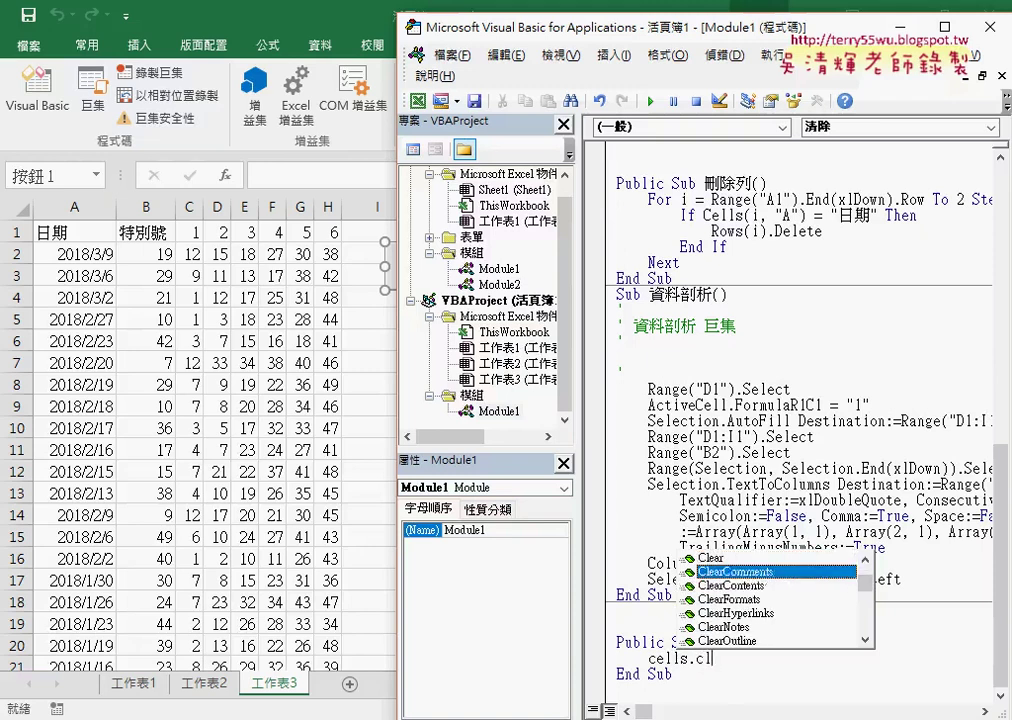
pyautogui.press('Down')
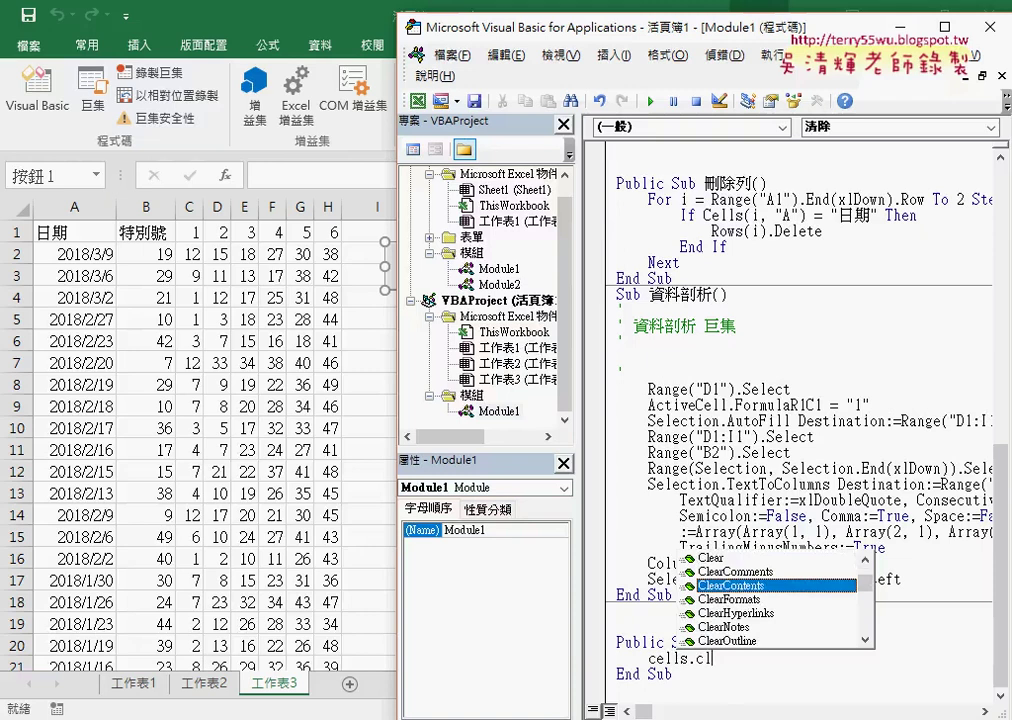
pyautogui.press('space')
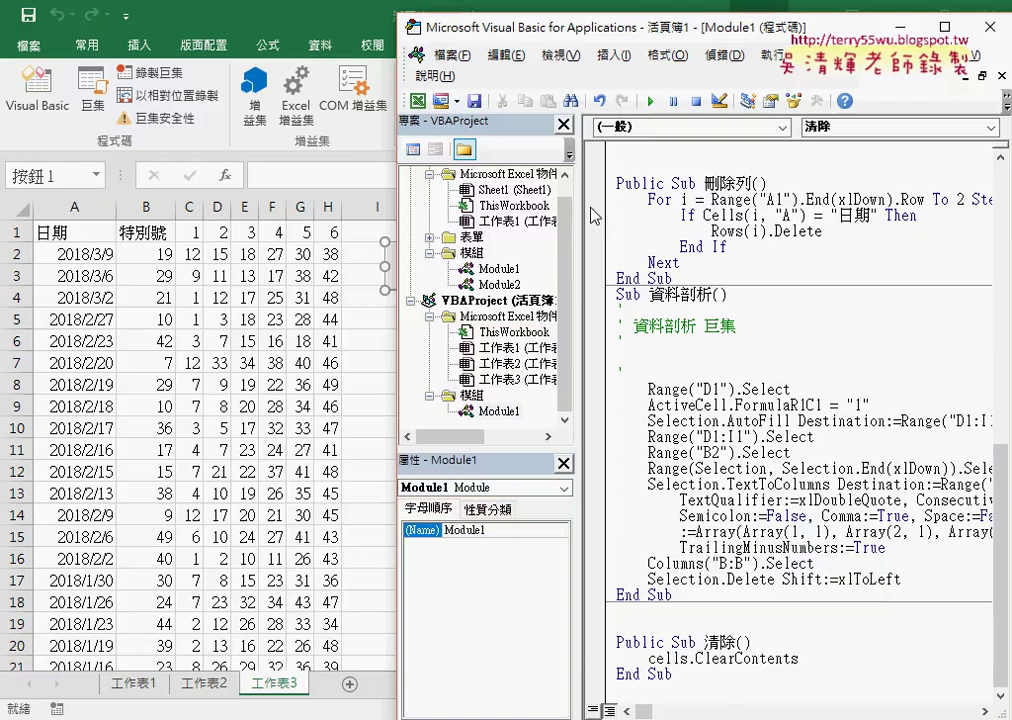
pyautogui.click(704, 522)
pyautogui.click(660, 658)
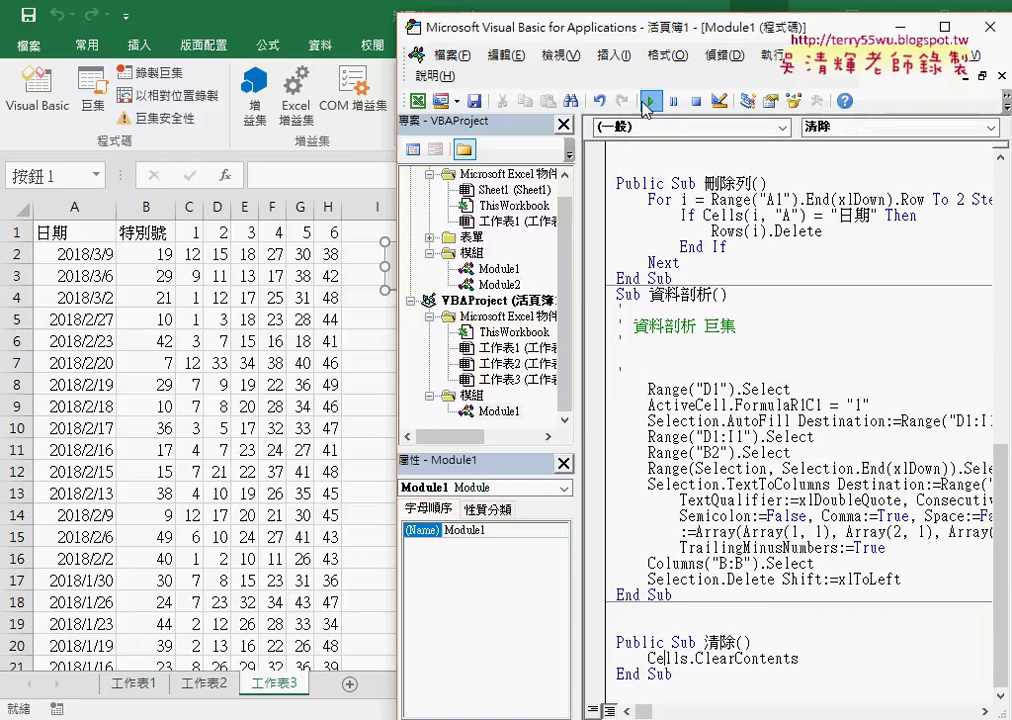
# Run 清除 to empty the sheet, then duplicate the 批次大樂透下載 button.
pyautogui.click(646, 101)
pyautogui.moveTo(500, 30); pyautogui.dragTo(672, 30)
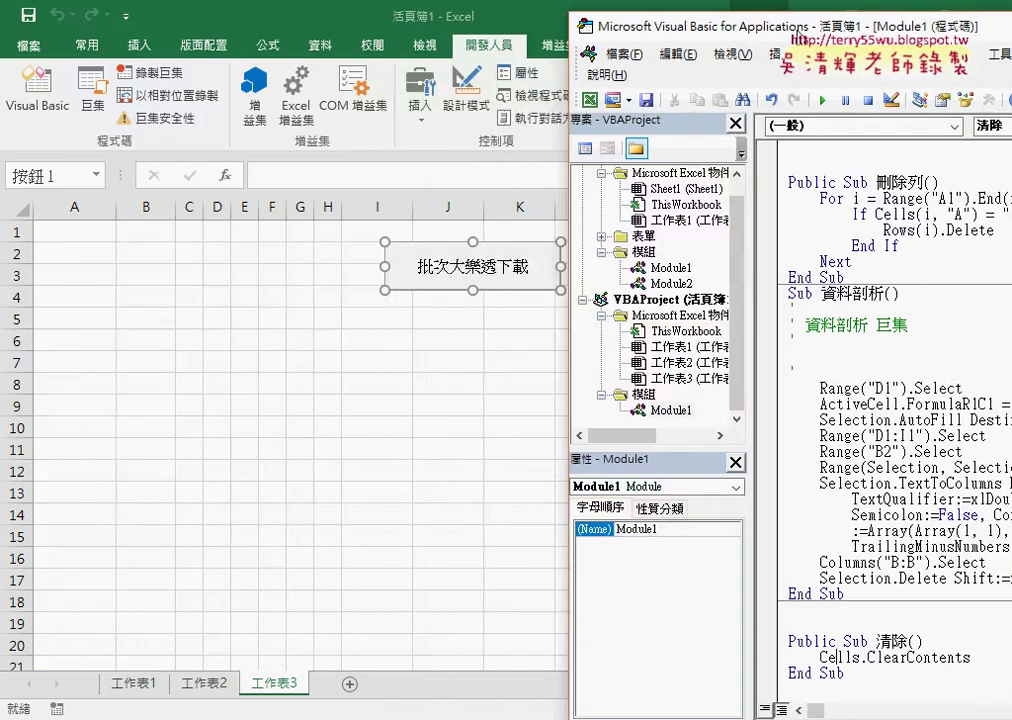
pyautogui.rightClick(486, 275)
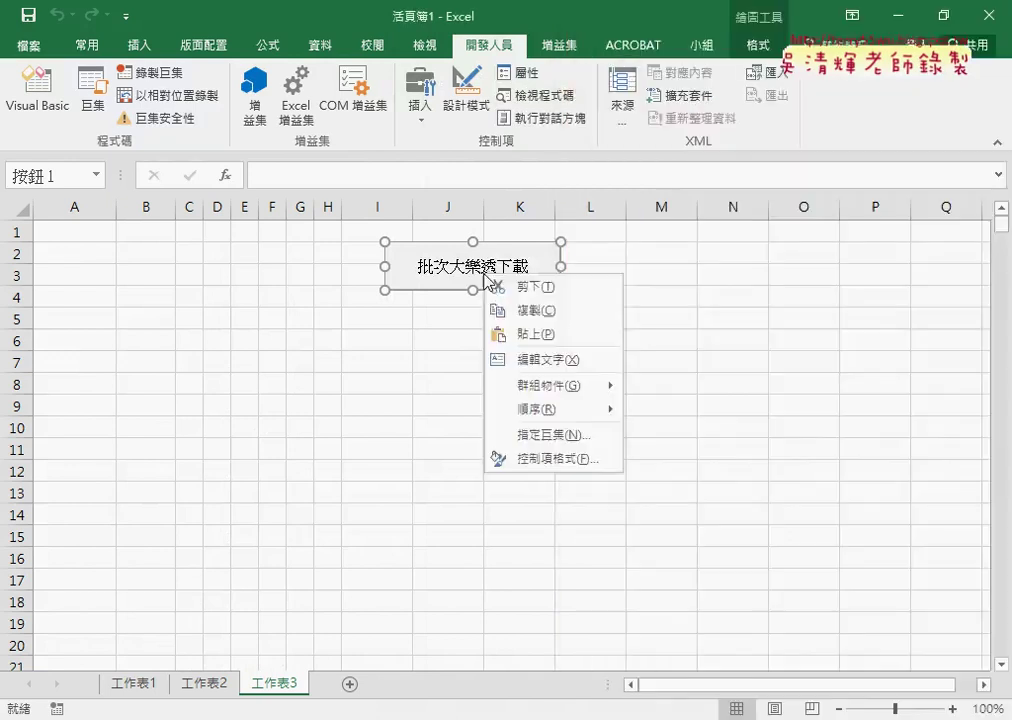
pyautogui.click(388, 315)
pyautogui.click(388, 316)
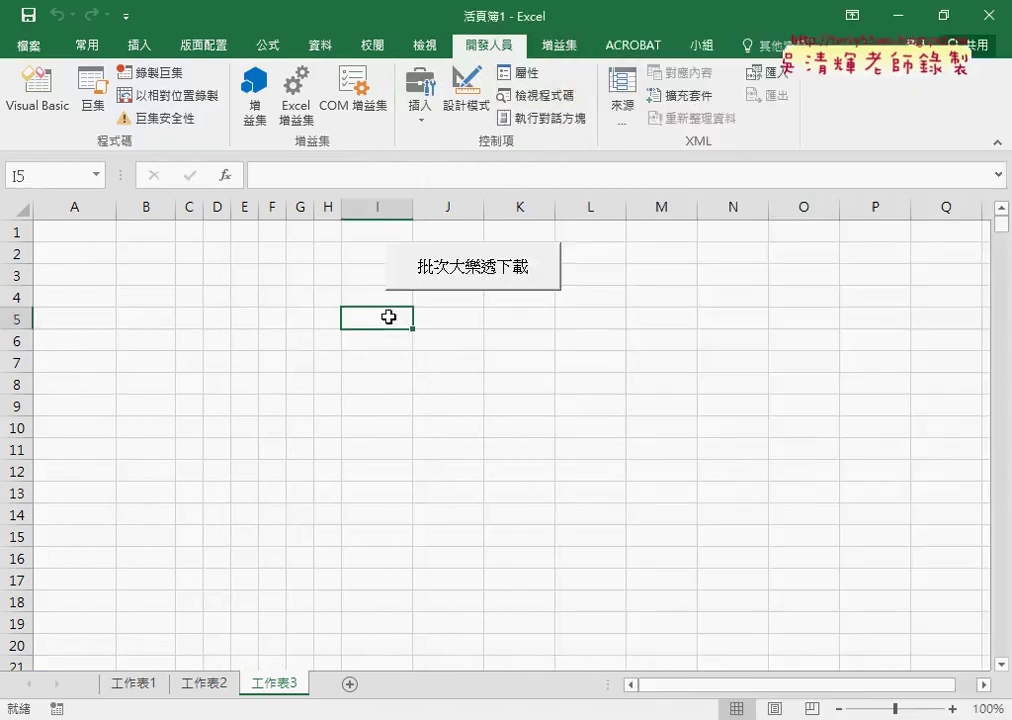
pyautogui.hotkey('ctrl', 'v')
# Assign the 清除 macro to the copied button and caption it 清除.
pyautogui.rightClick(511, 319)
pyautogui.press('Escape')
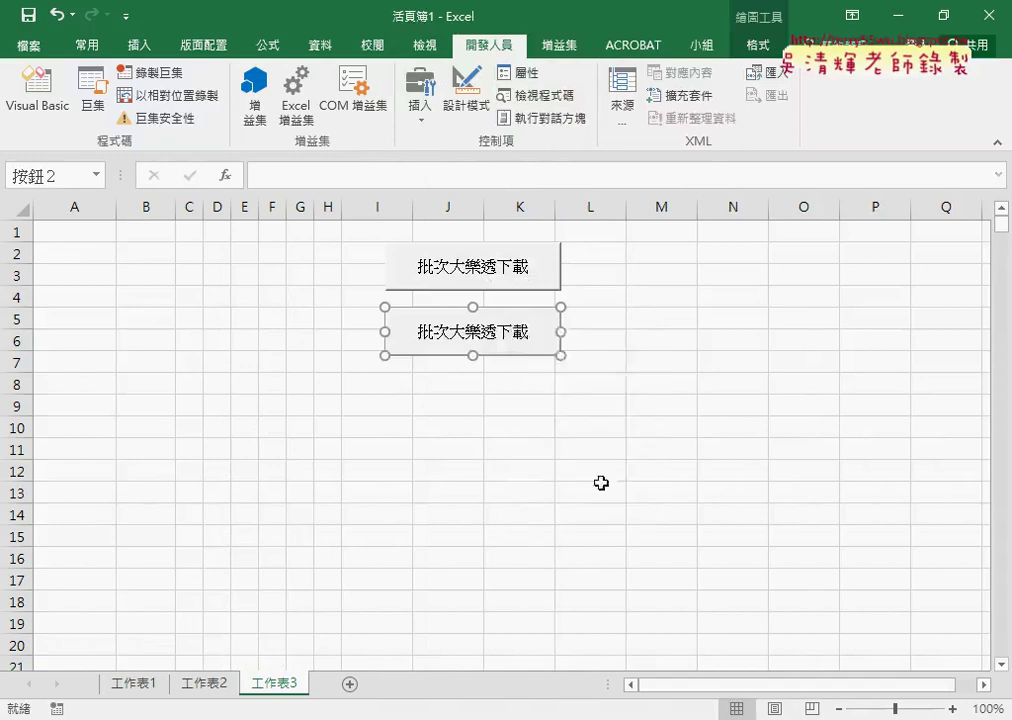
pyautogui.click(432, 457)
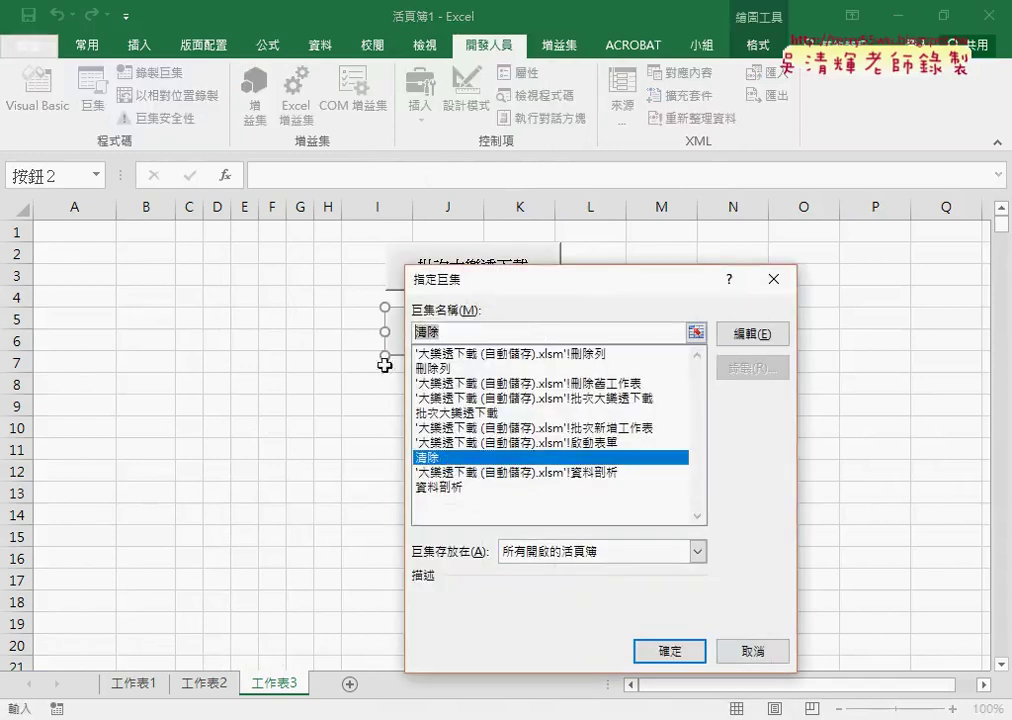
pyautogui.click(670, 651)
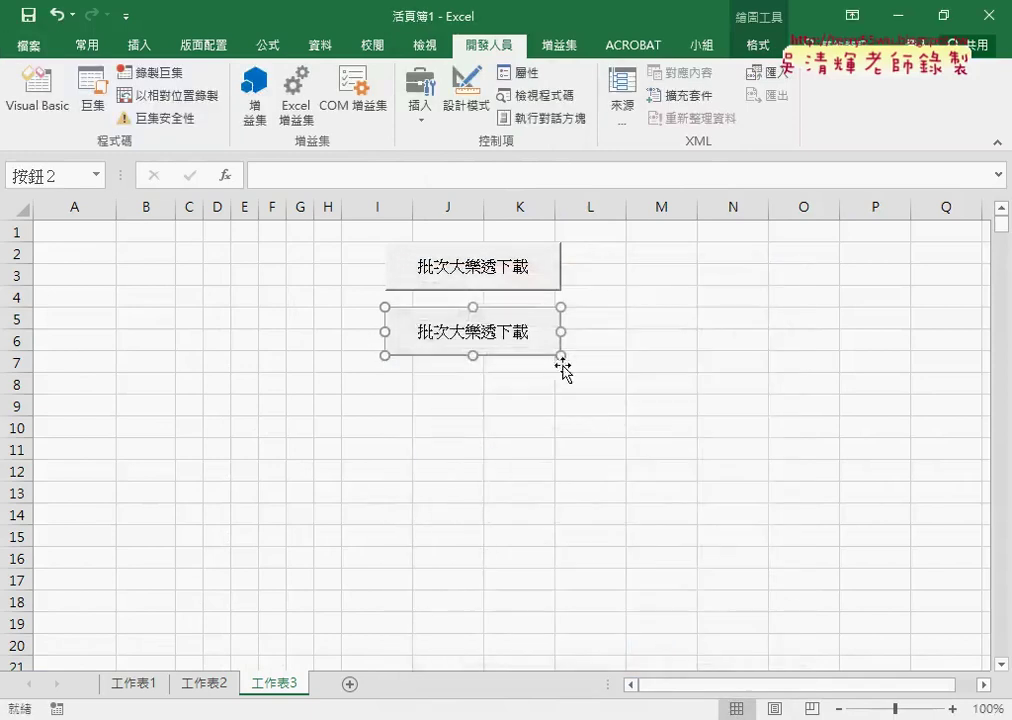
pyautogui.click(423, 323)
pyautogui.press('Delete')
pyautogui.press('Delete')
pyautogui.press('Delete')
pyautogui.press('Delete')
pyautogui.press('Delete')
pyautogui.press('Delete')
pyautogui.write('清除')
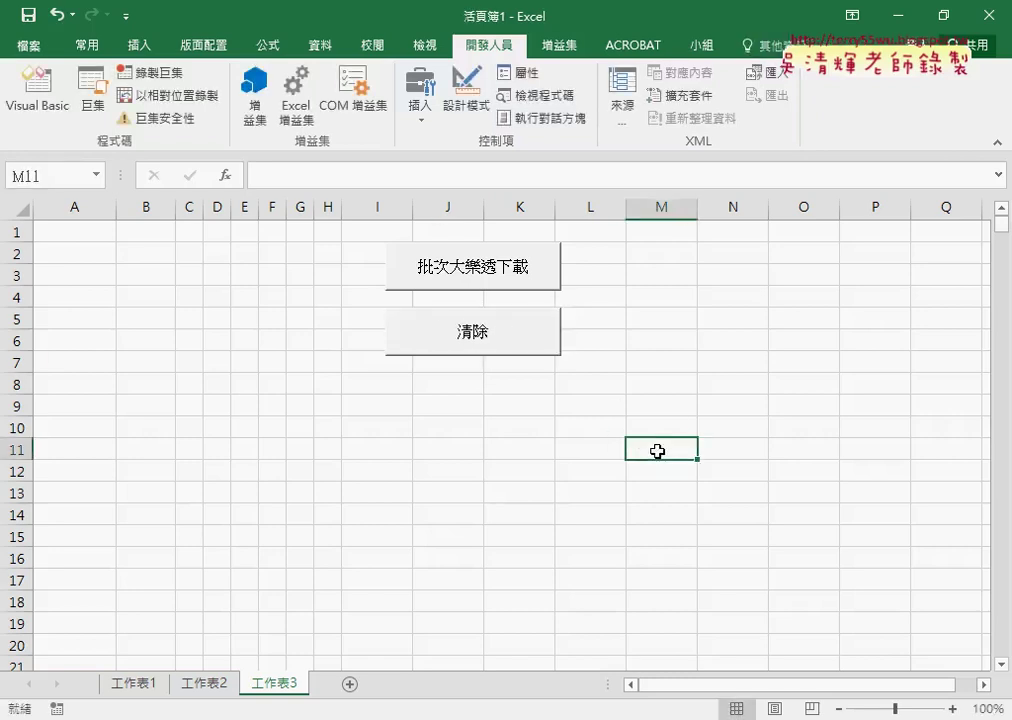
pyautogui.click(437, 258)
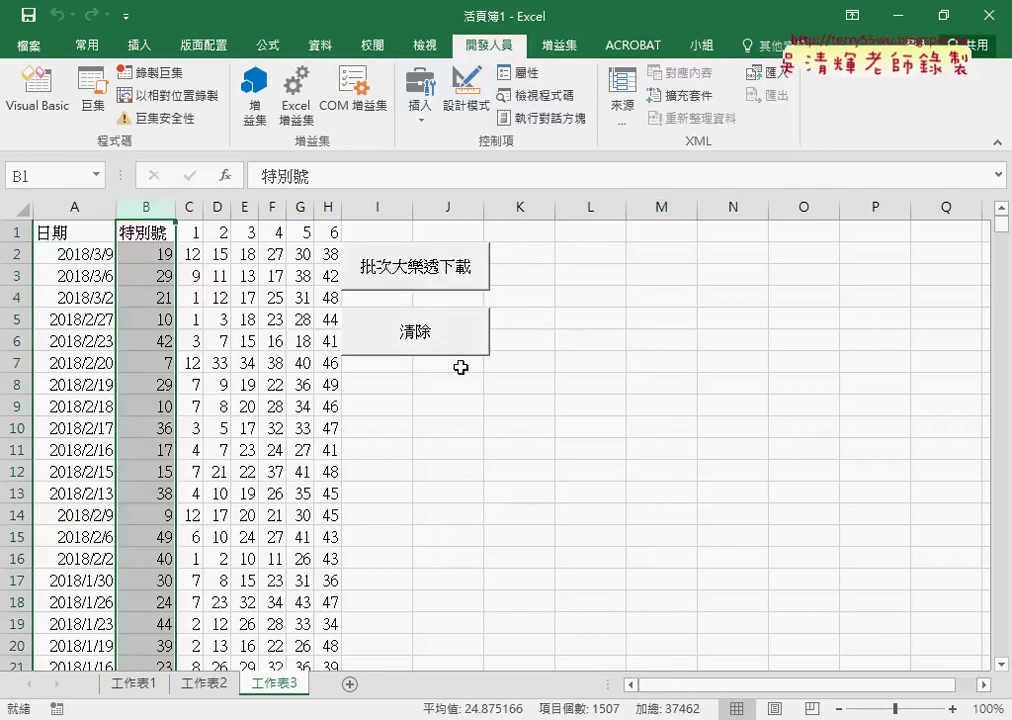
pyautogui.click(449, 344)
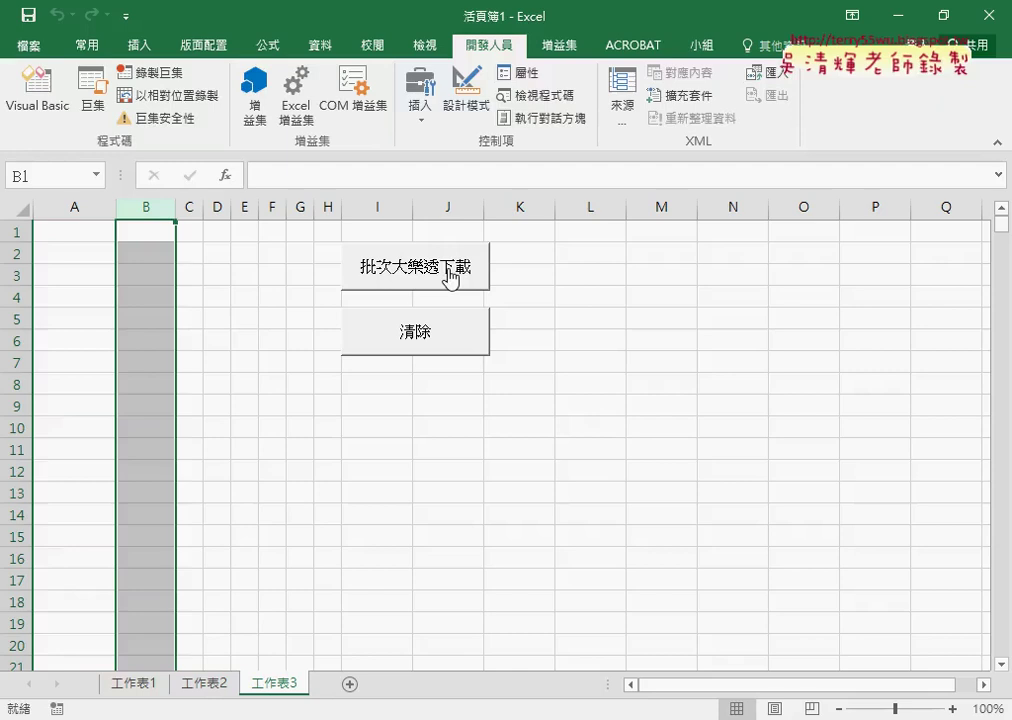
# Select both buttons and shift them slightly to the right.
pyautogui.rightClick(449, 269)
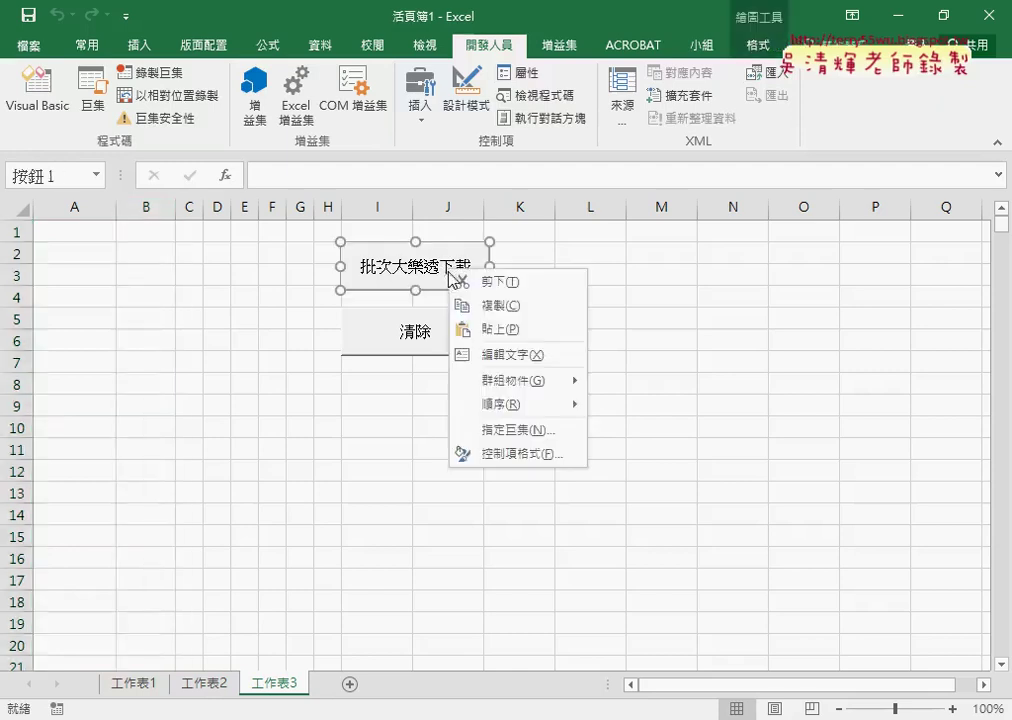
pyautogui.press('Escape')
pyautogui.keyDown('ctrl'); pyautogui.click(429, 341); pyautogui.keyUp('ctrl')
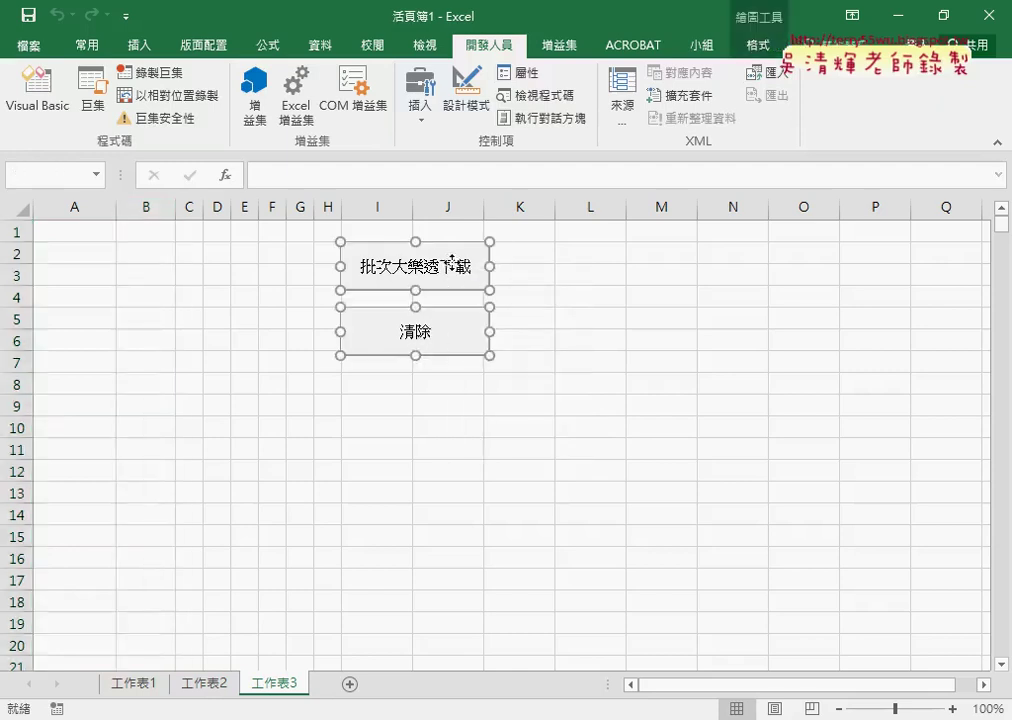
pyautogui.moveTo(452, 258); pyautogui.dragTo(514, 255)
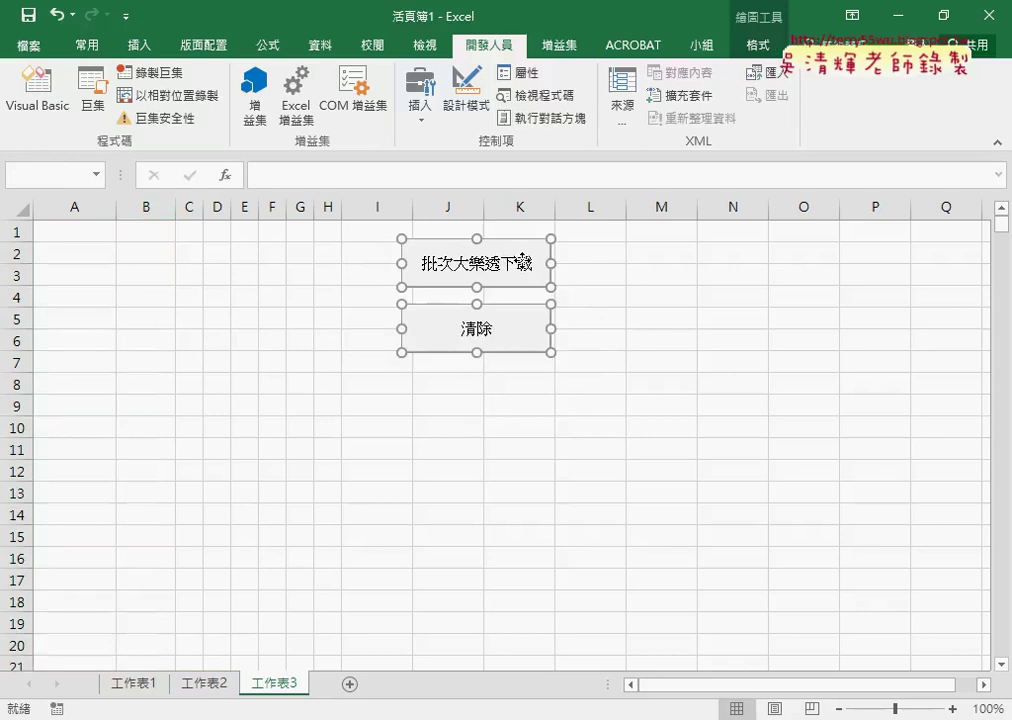
# Set both buttons' object positioning to 大小位置不隨儲存格改變.
pyautogui.rightClick(512, 267)
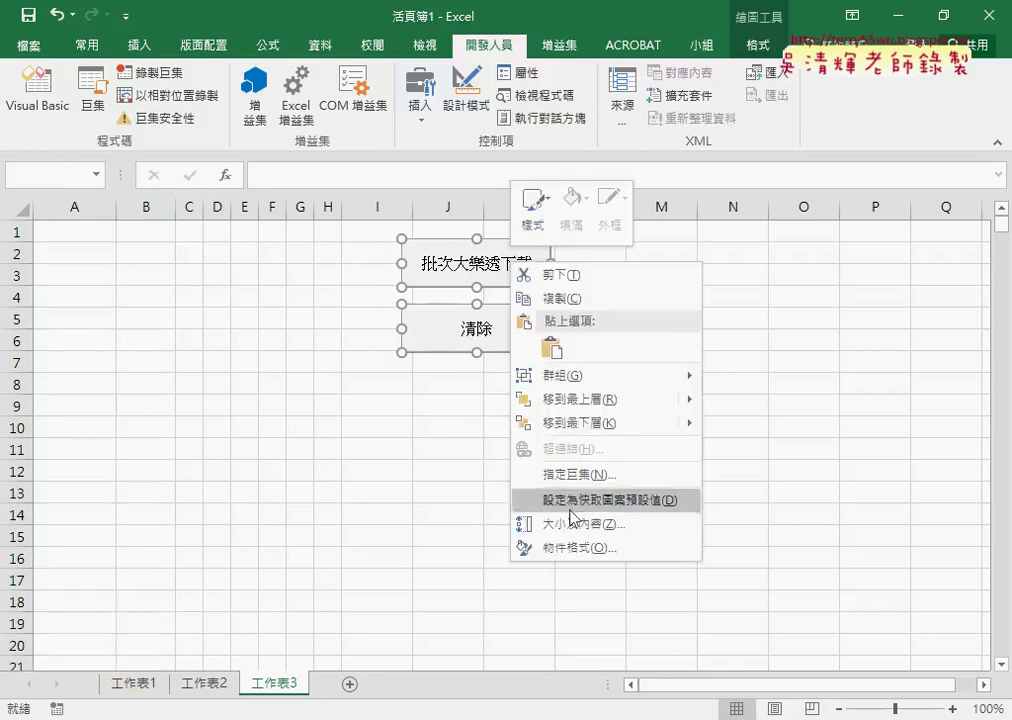
pyautogui.click(591, 549)
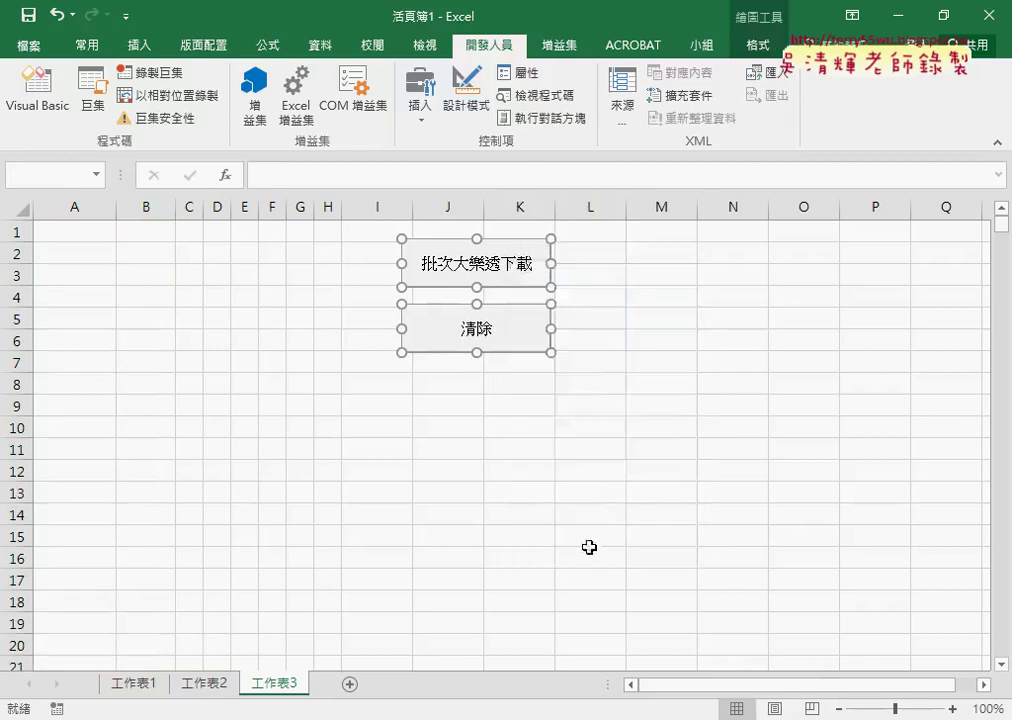
pyautogui.click(631, 292)
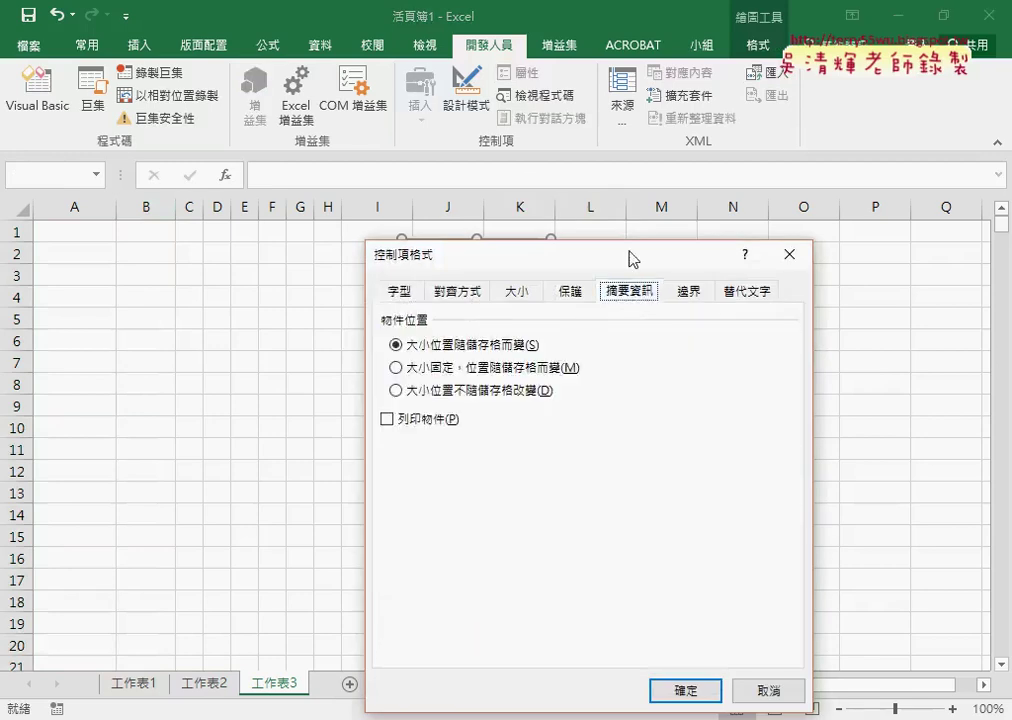
pyautogui.moveTo(632, 255); pyautogui.dragTo(827, 127)
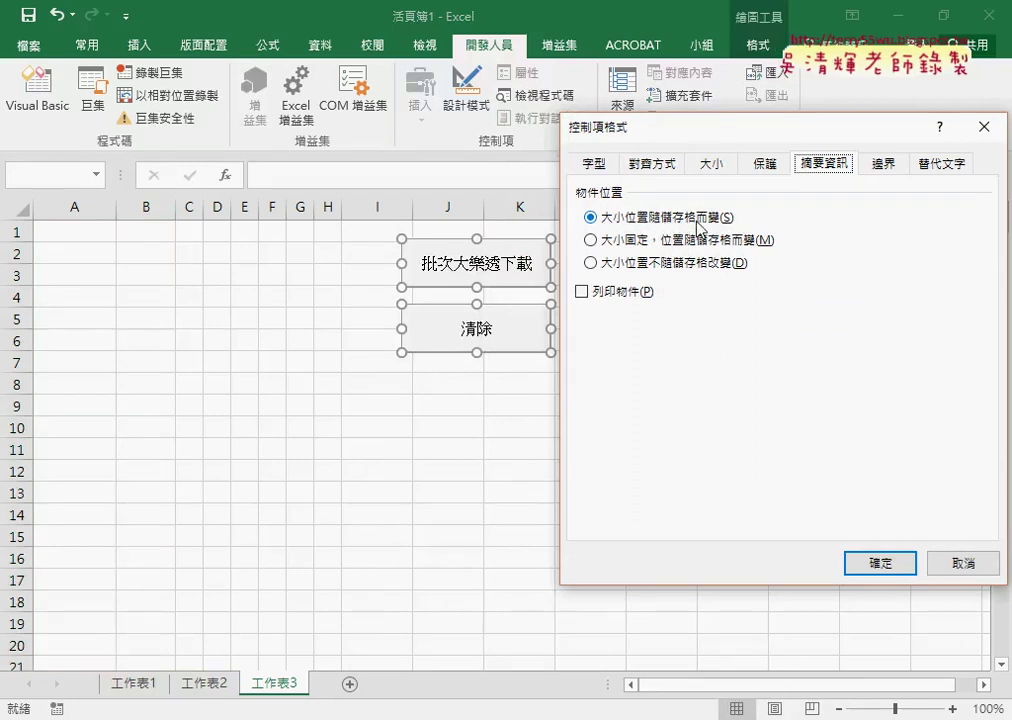
pyautogui.click(694, 265)
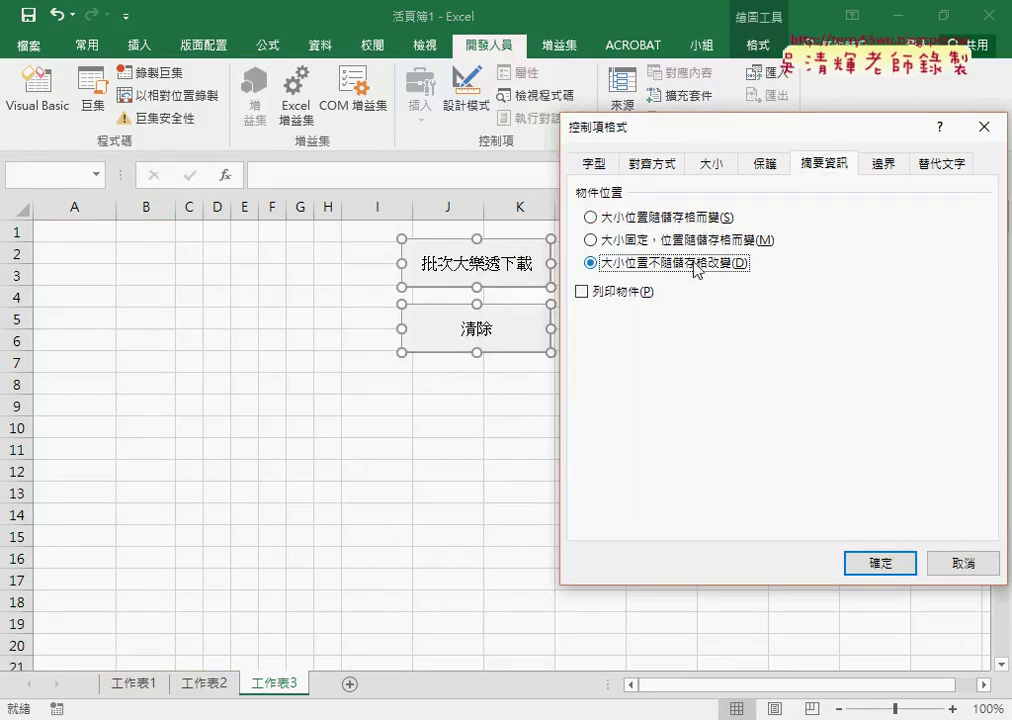
pyautogui.click(886, 568)
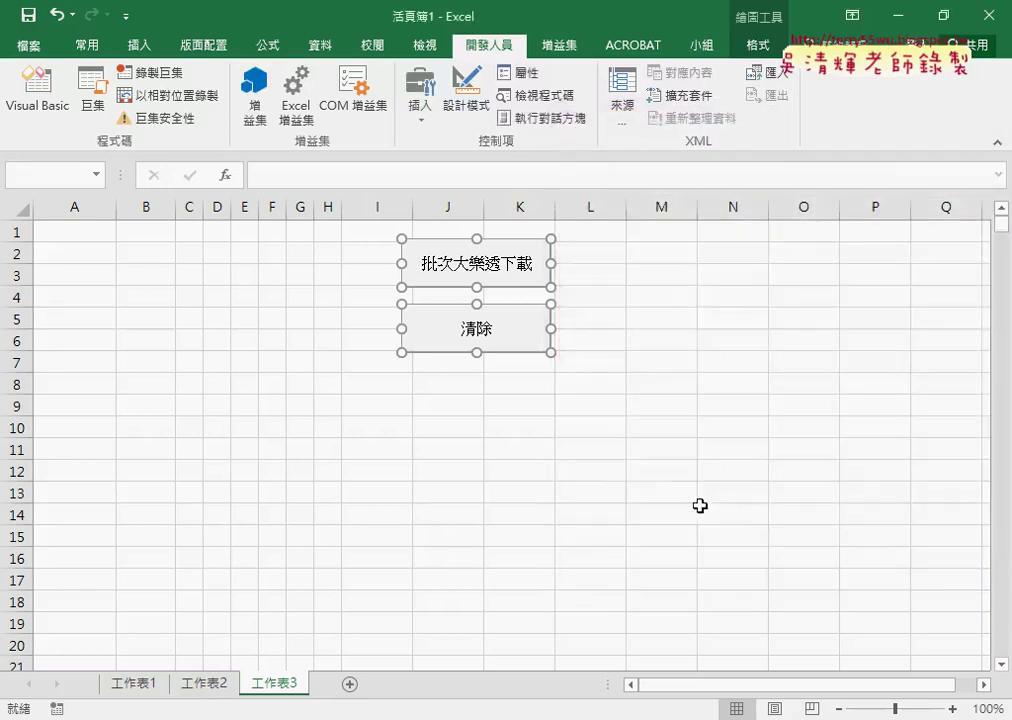
pyautogui.click(690, 495)
pyautogui.click(510, 265)
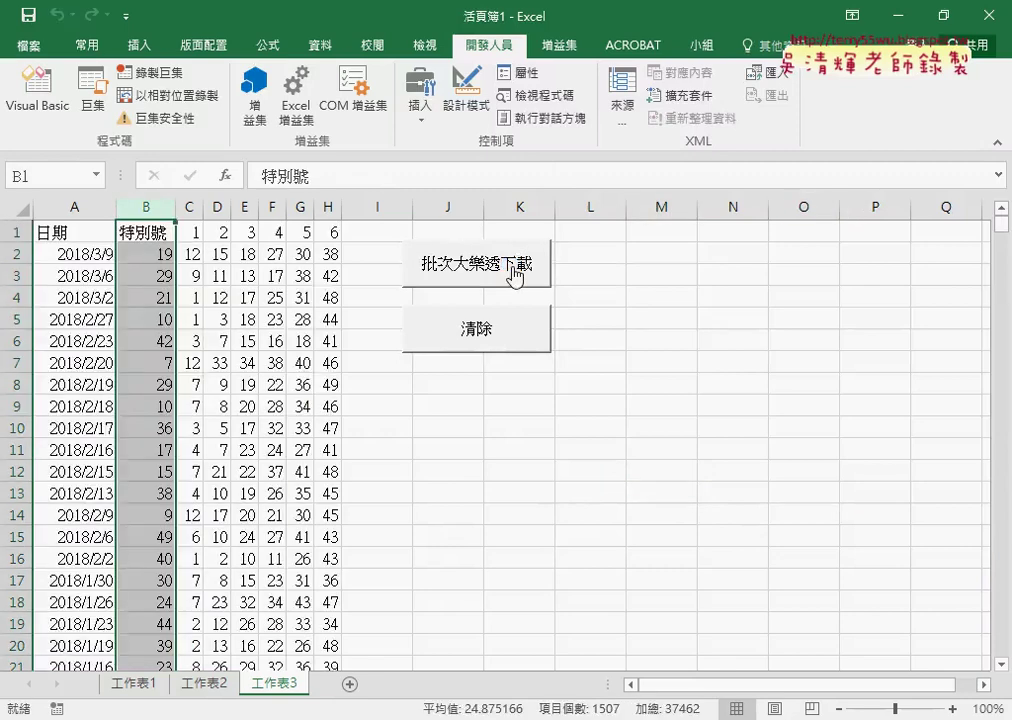
pyautogui.click(502, 330)
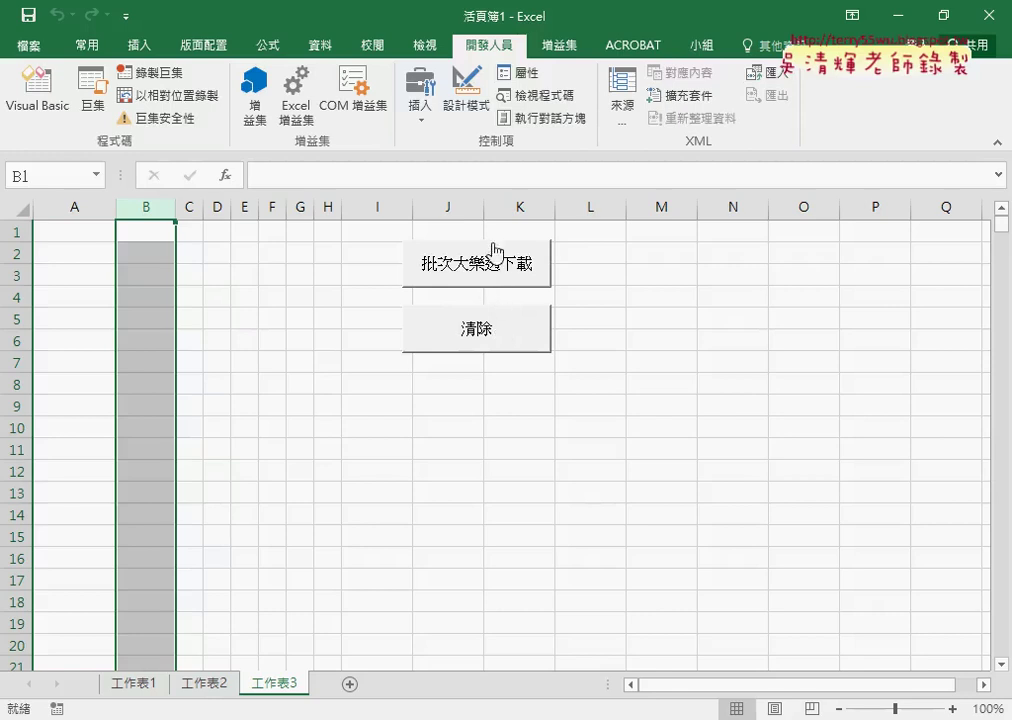
pyautogui.click(491, 245)
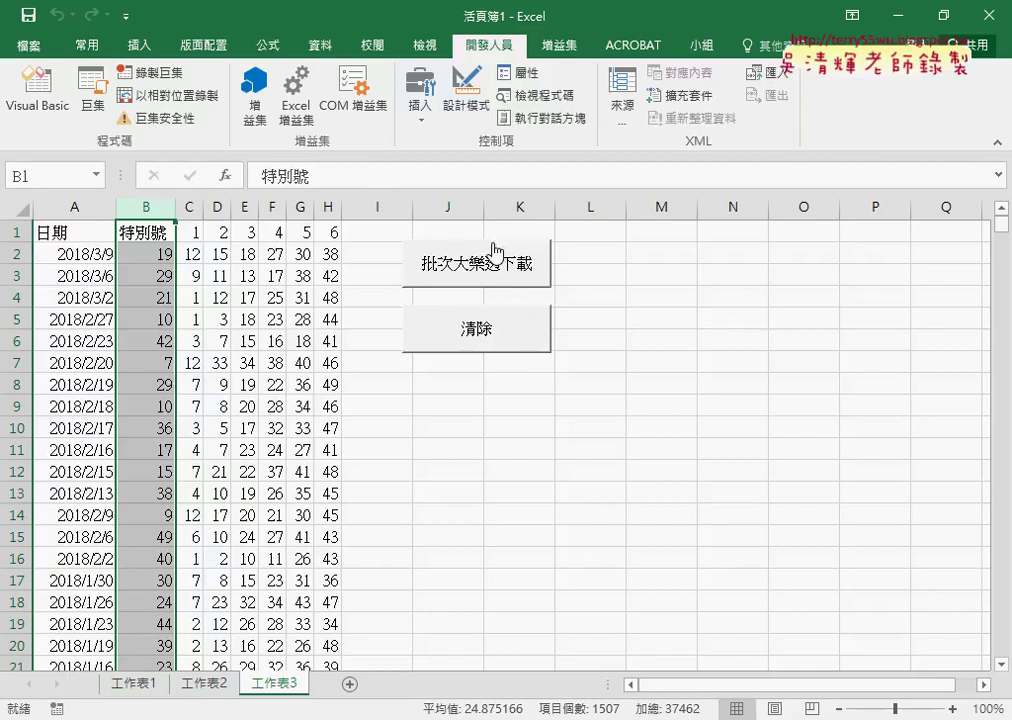
pyautogui.click(486, 350)
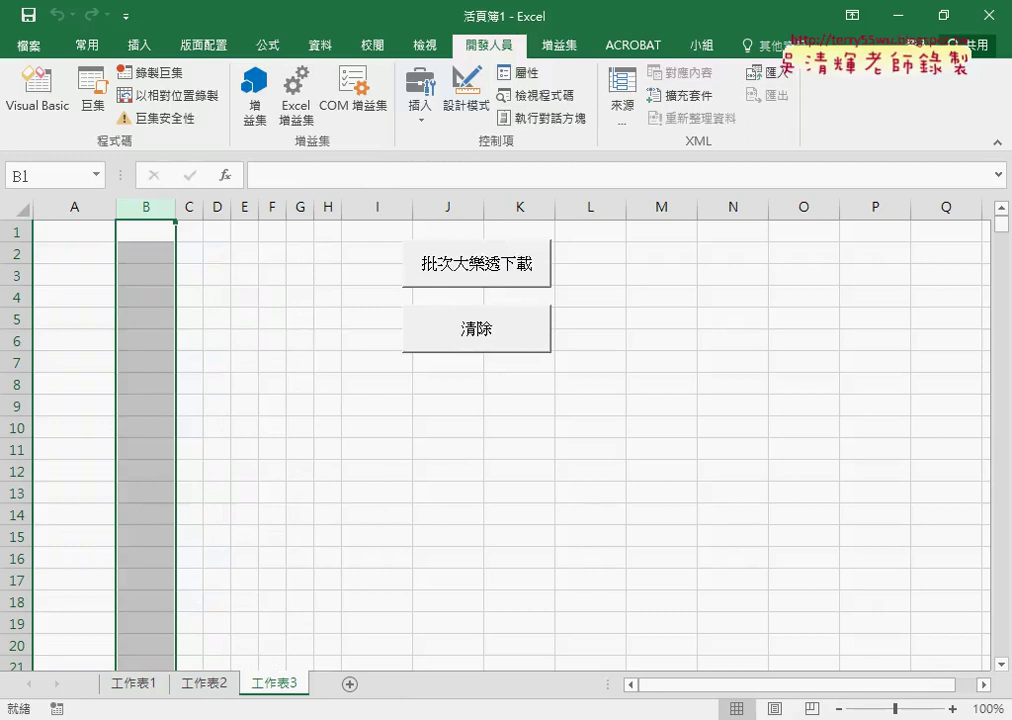
# Bring the Google Docs notes forward and point out the Sub 資料剖析 and 刪除列 macro code.
pyautogui.moveTo(265, 718)
pyautogui.click(266, 669)
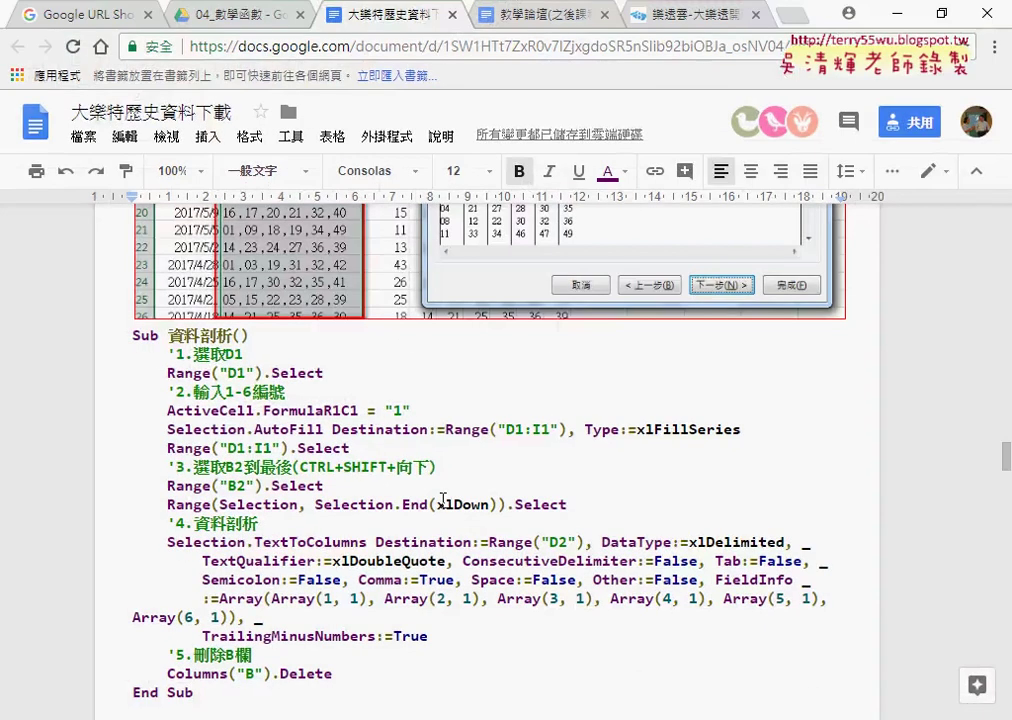
pyautogui.moveTo(133, 337); pyautogui.dragTo(250, 337)
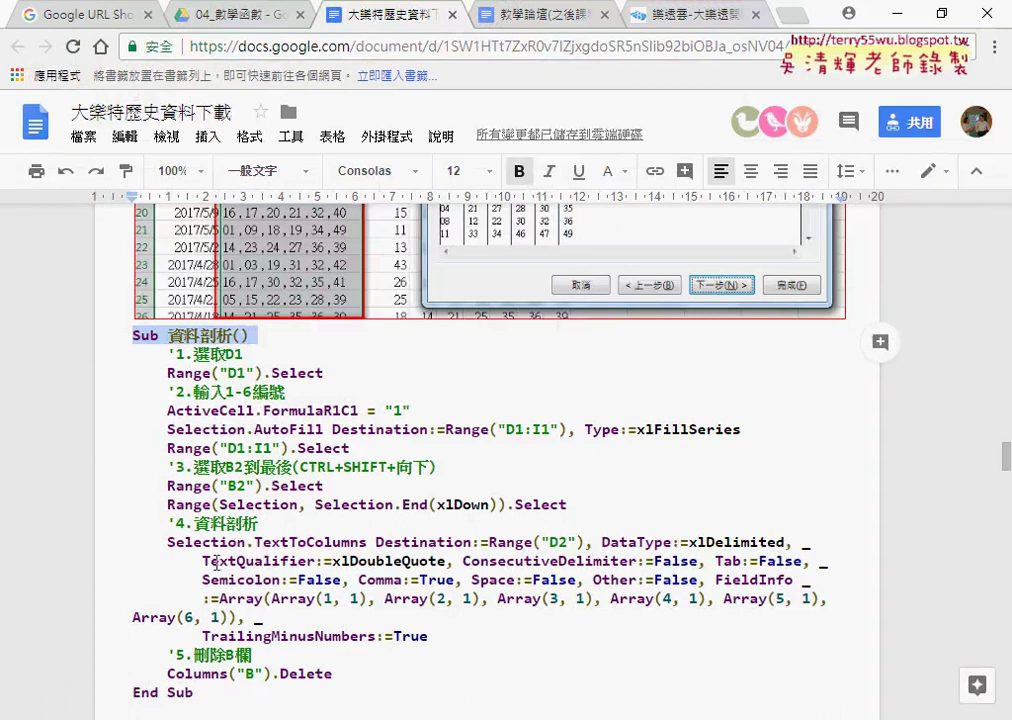
pyautogui.scroll(1, 237, 535)
pyautogui.scroll(5, 230, 540)
pyautogui.scroll(4, 219, 552)
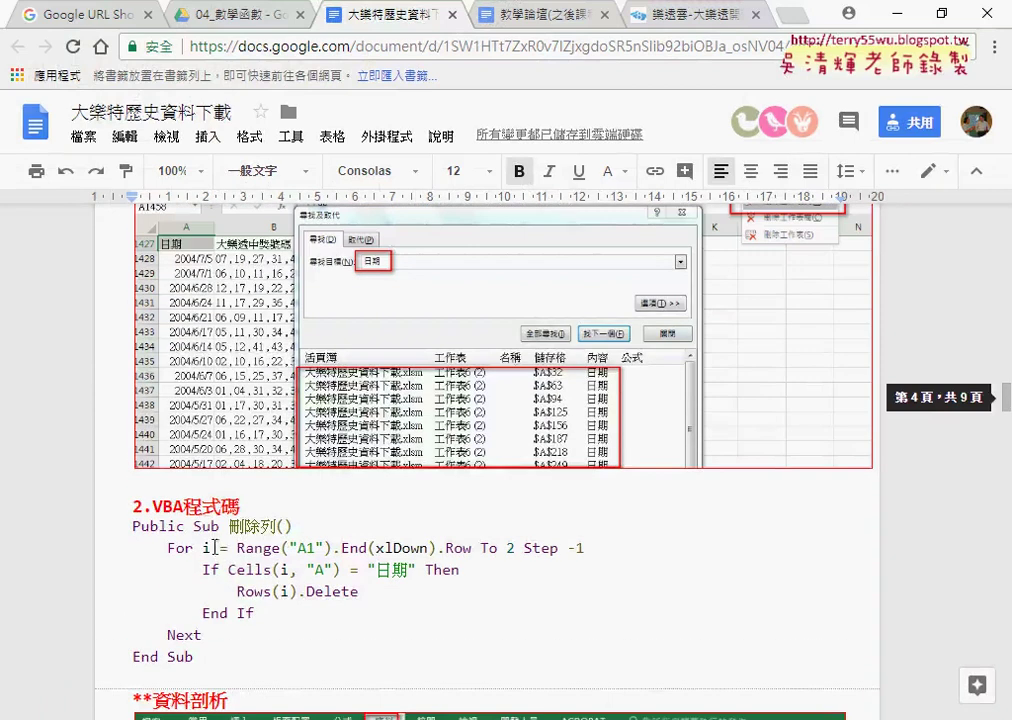
pyautogui.click(196, 526)
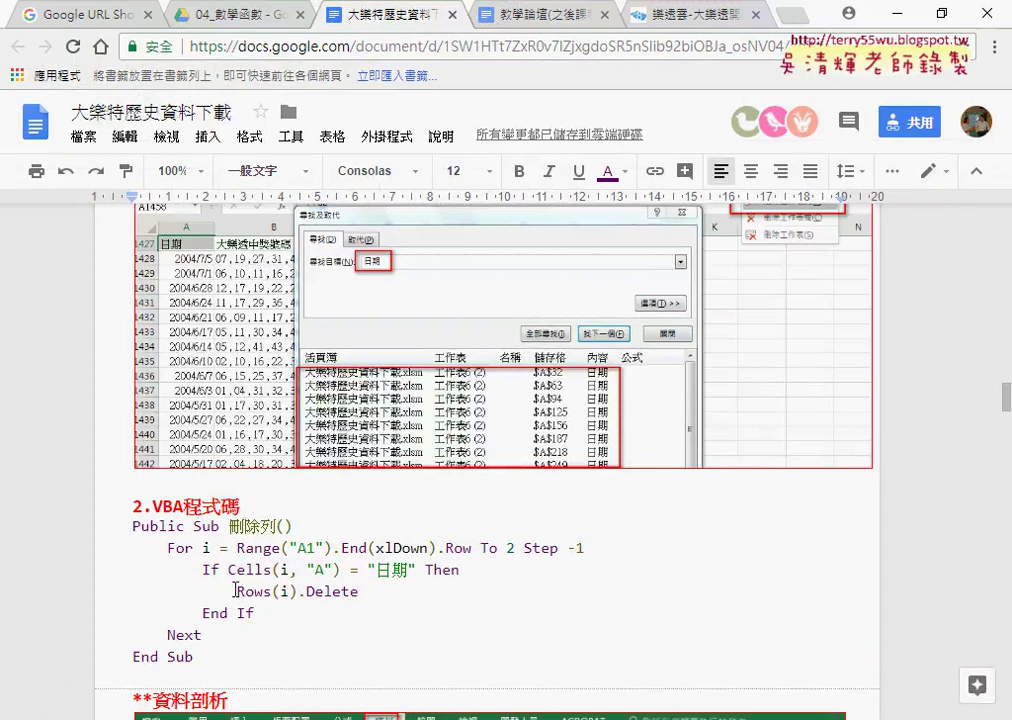
# Select the Columns("A:L").AutoFit lines at the end of the batch download code.
pyautogui.scroll(2, 255, 550)
pyautogui.scroll(1, 258, 547)
pyautogui.scroll(3, 258, 547)
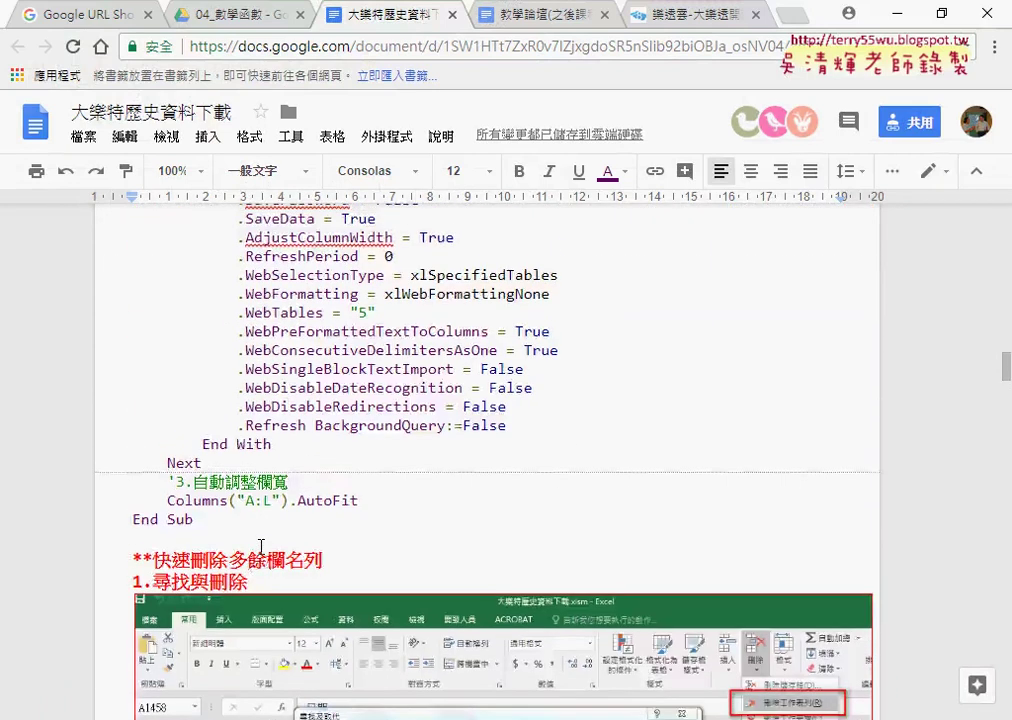
pyautogui.scroll(3, 260, 548)
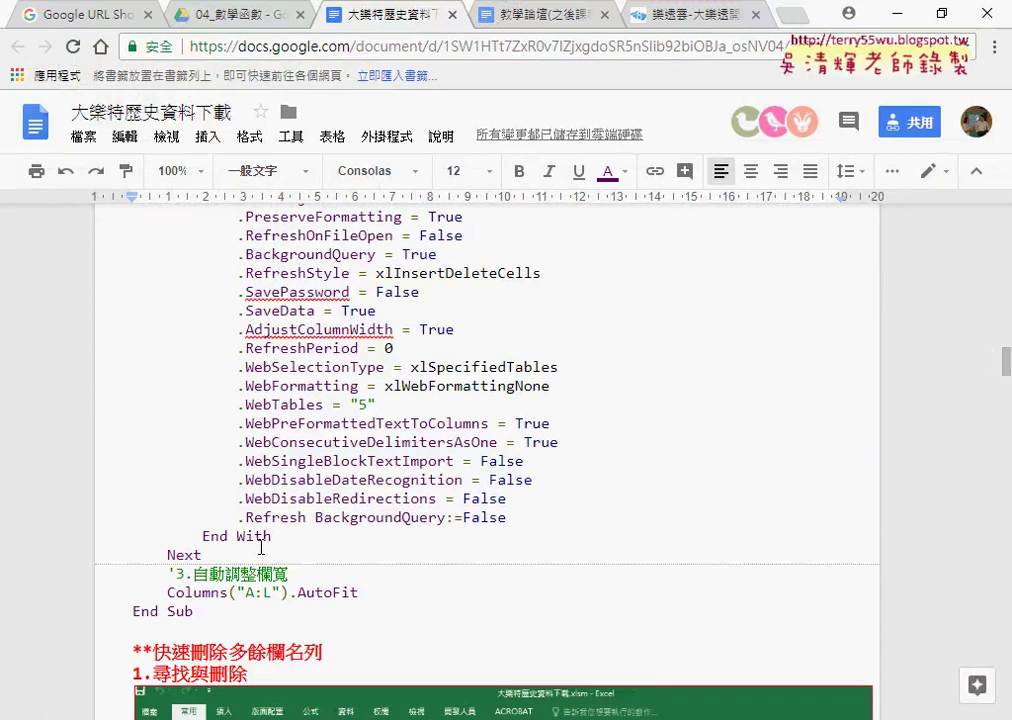
pyautogui.moveTo(358, 592); pyautogui.dragTo(117, 571)
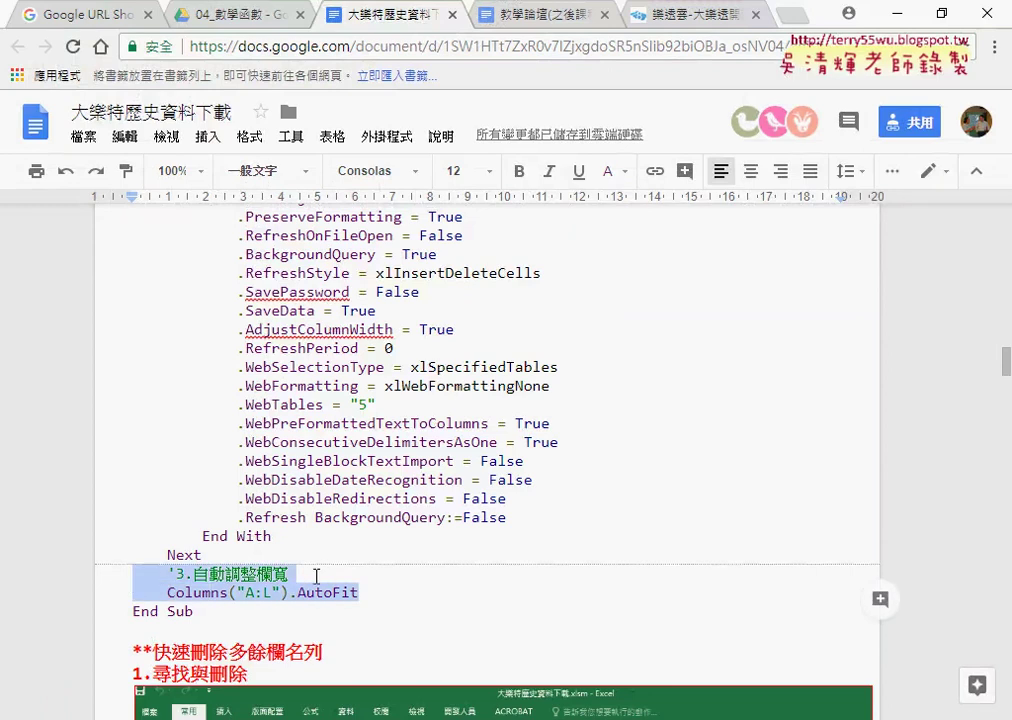